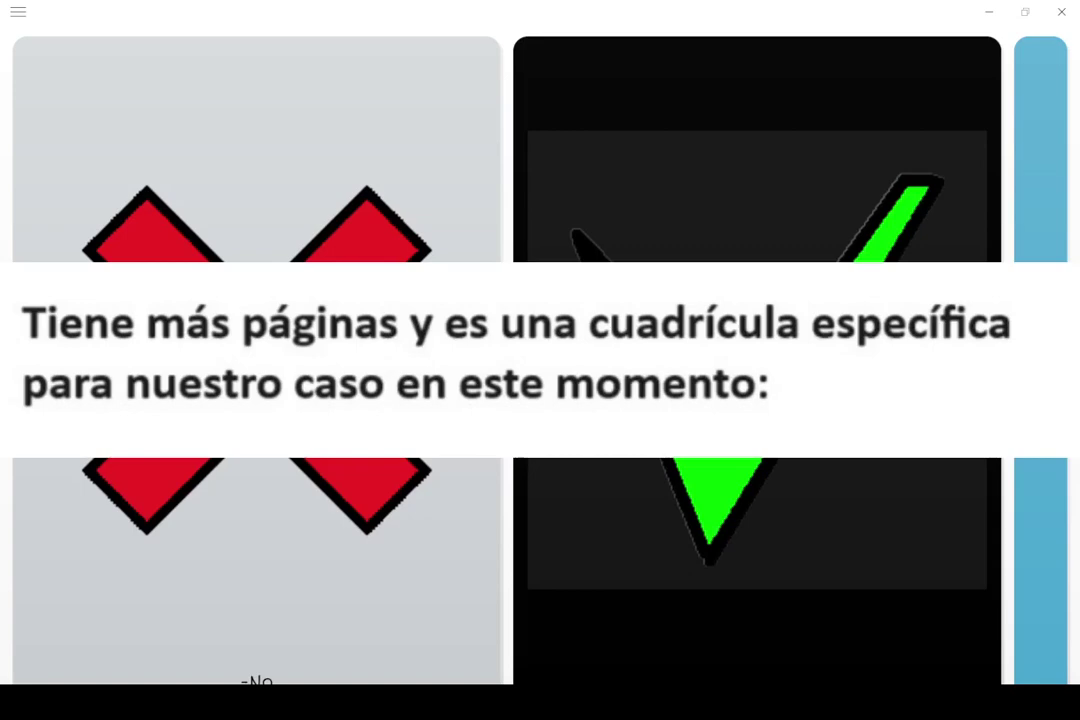
# Open Grid Explorer and look through the first two pages of available grid sets, returning to the first page.
pyautogui.click(18, 11)
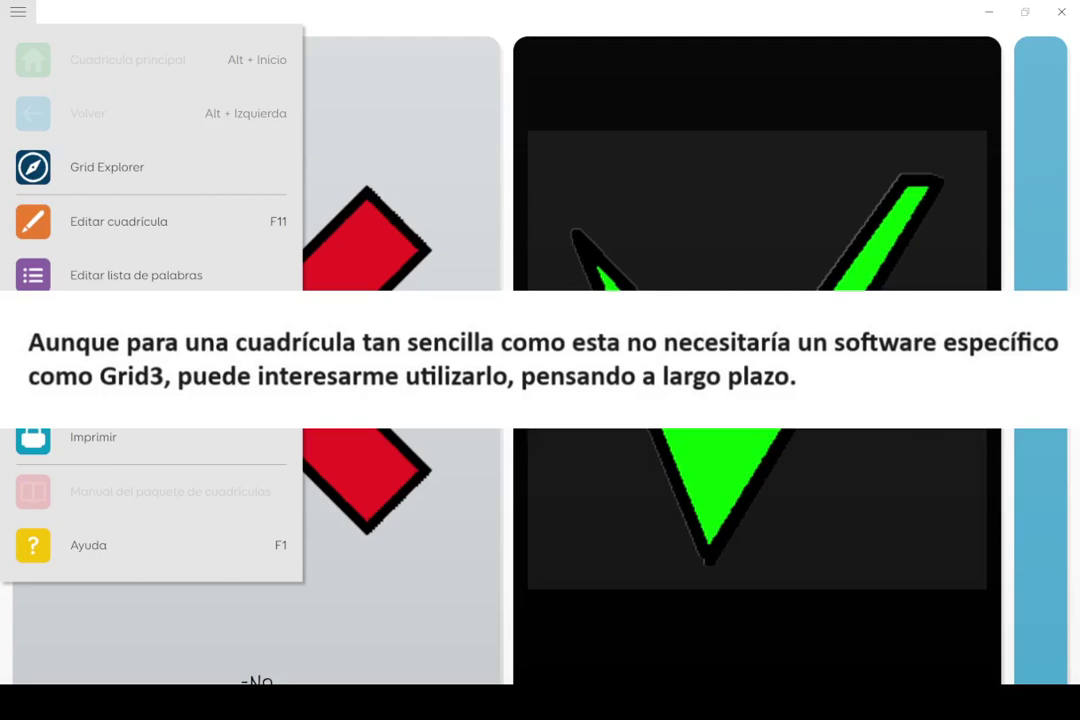
pyautogui.click(107, 167)
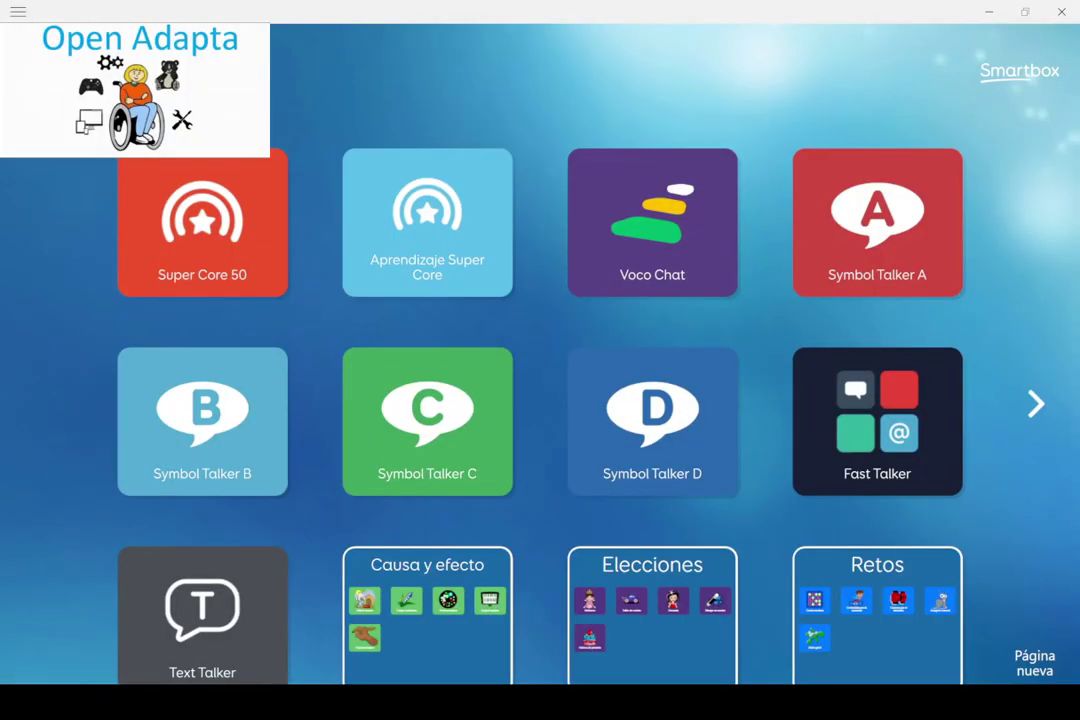
pyautogui.click(1036, 404)
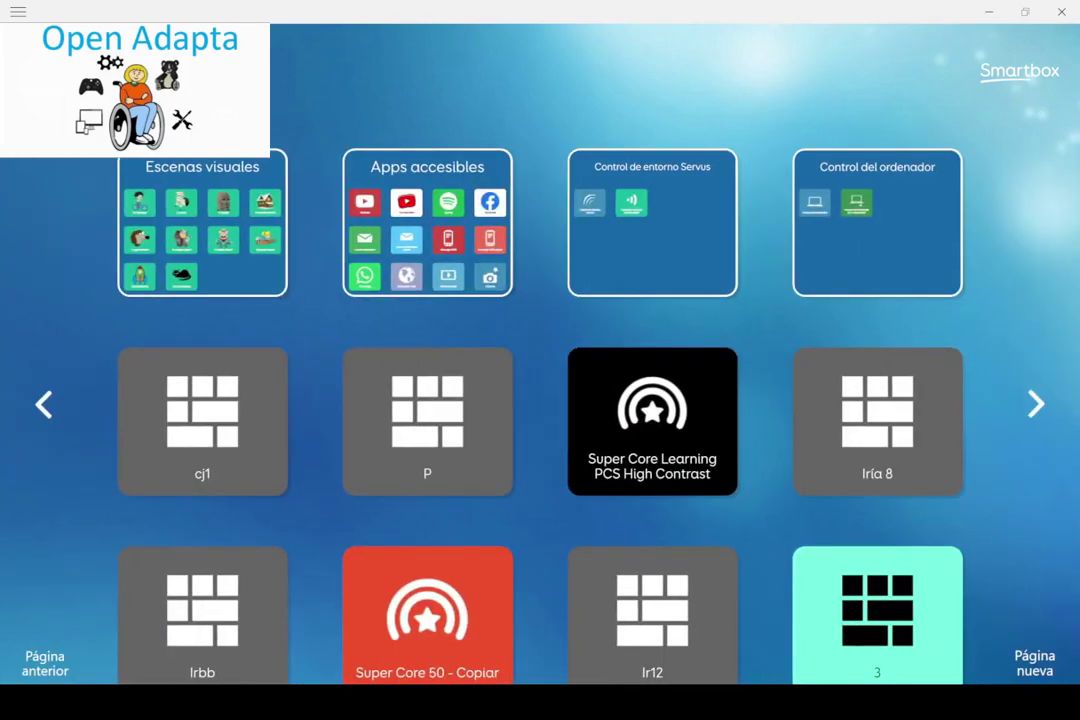
pyautogui.click(43, 405)
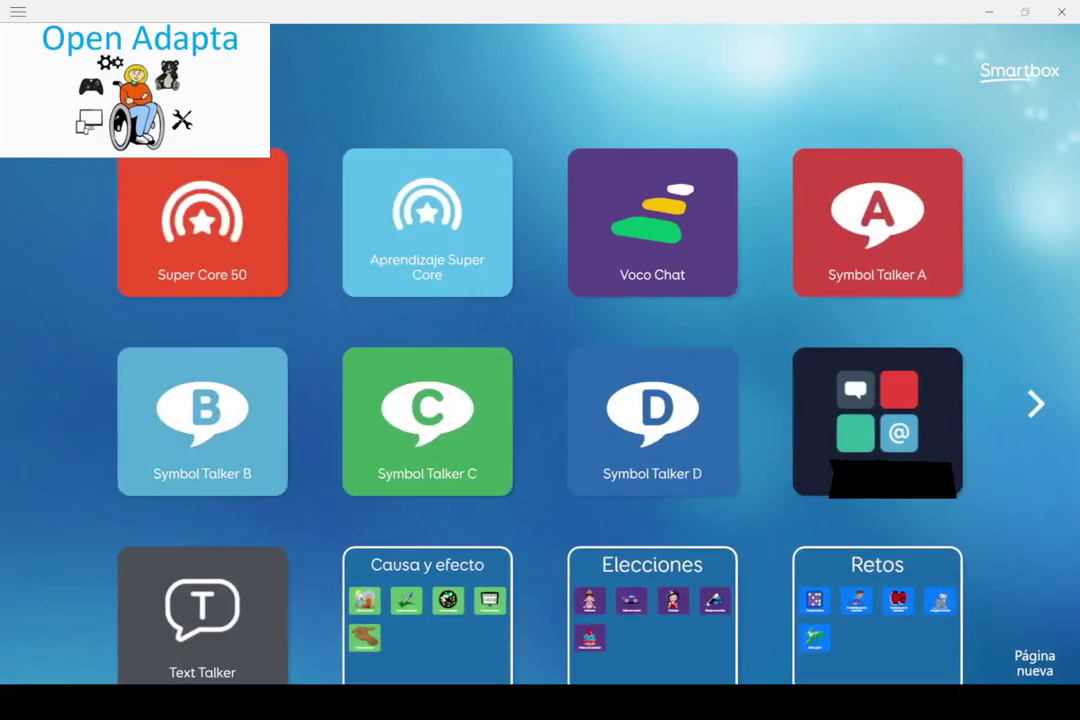
pyautogui.click(1036, 404)
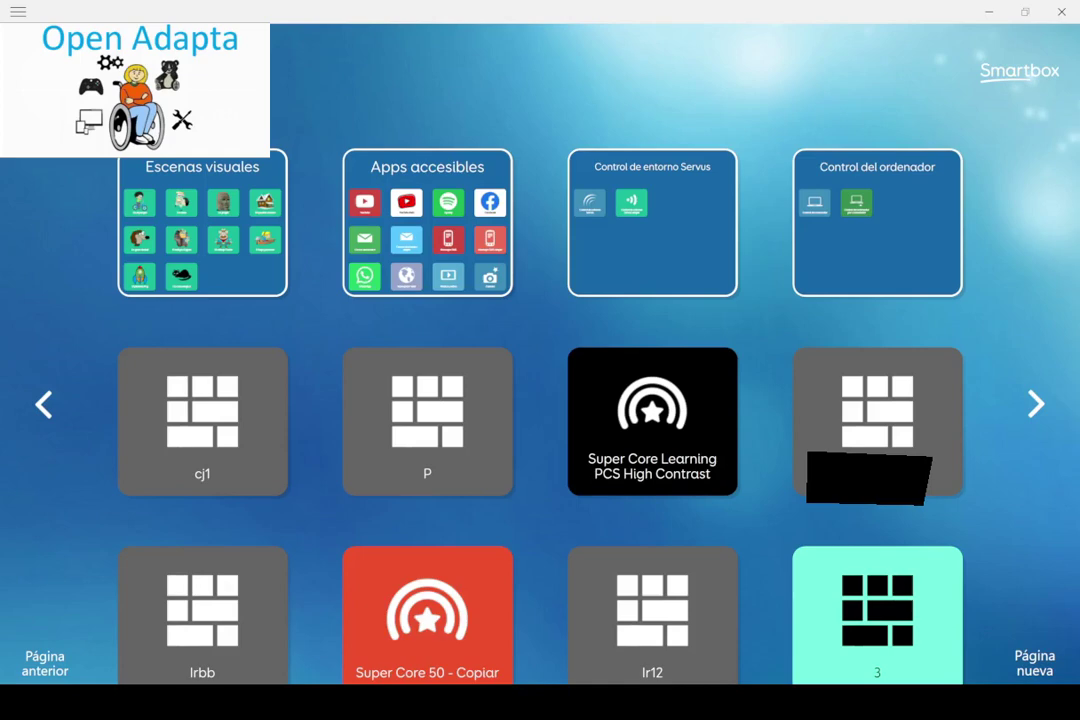
pyautogui.press('Left')
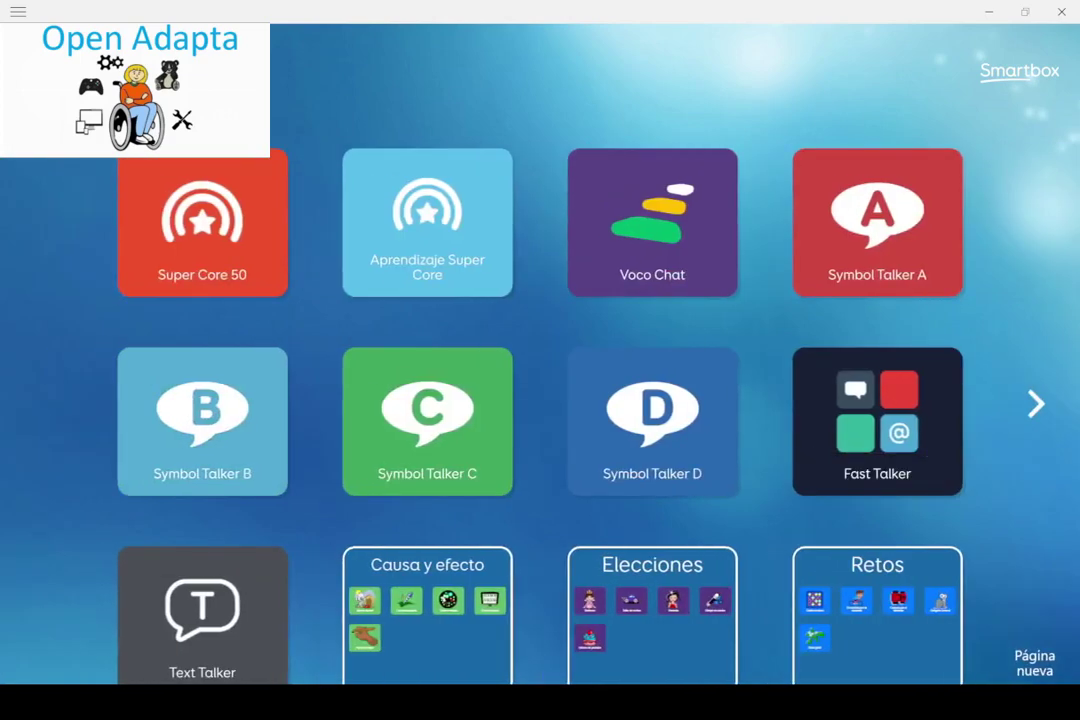
# Open the Super Core 50 grid set and build a message from yo, quiero and poner, switching to the charlar grid before the last word.
pyautogui.press('Return')
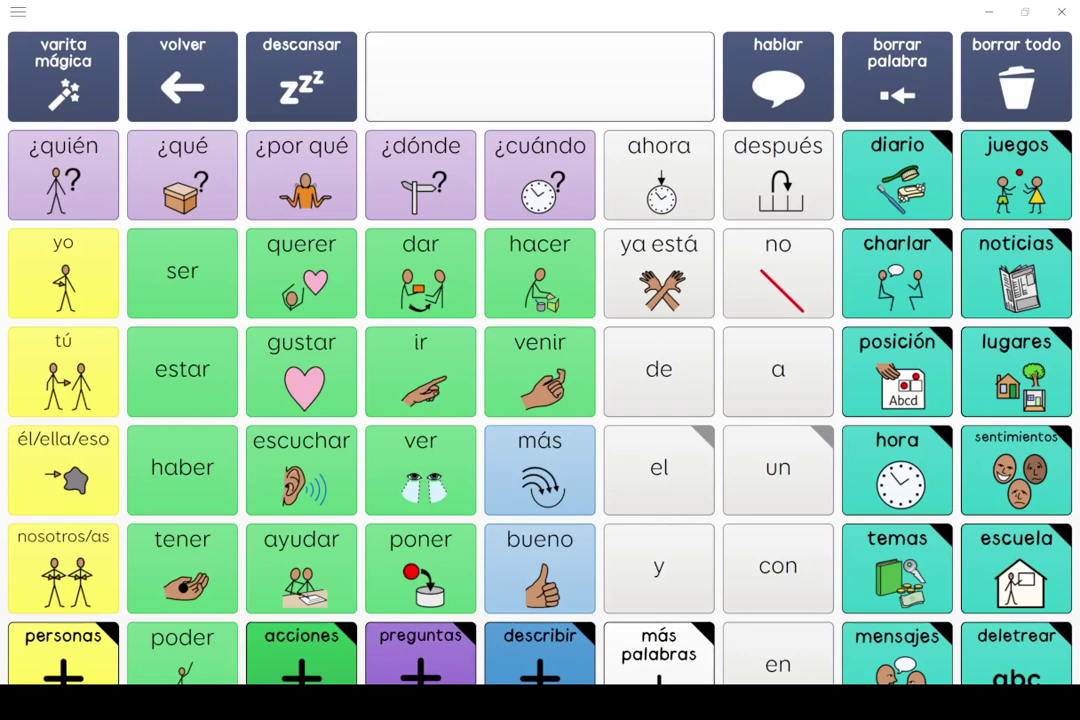
pyautogui.click(63, 272)
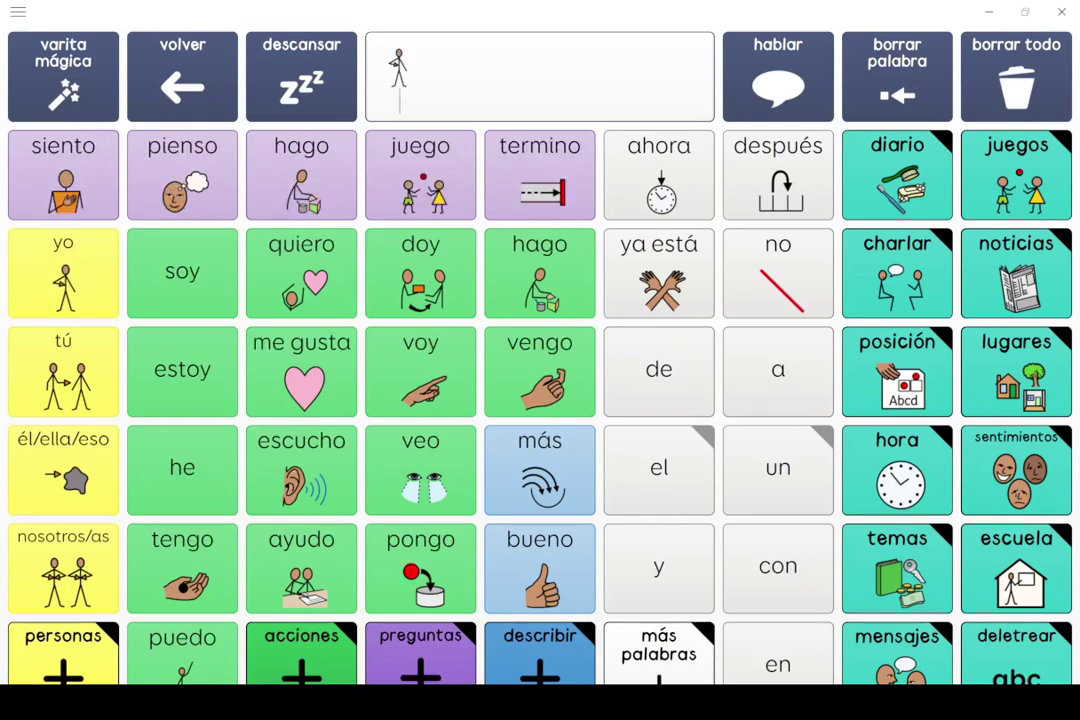
pyautogui.click(301, 272)
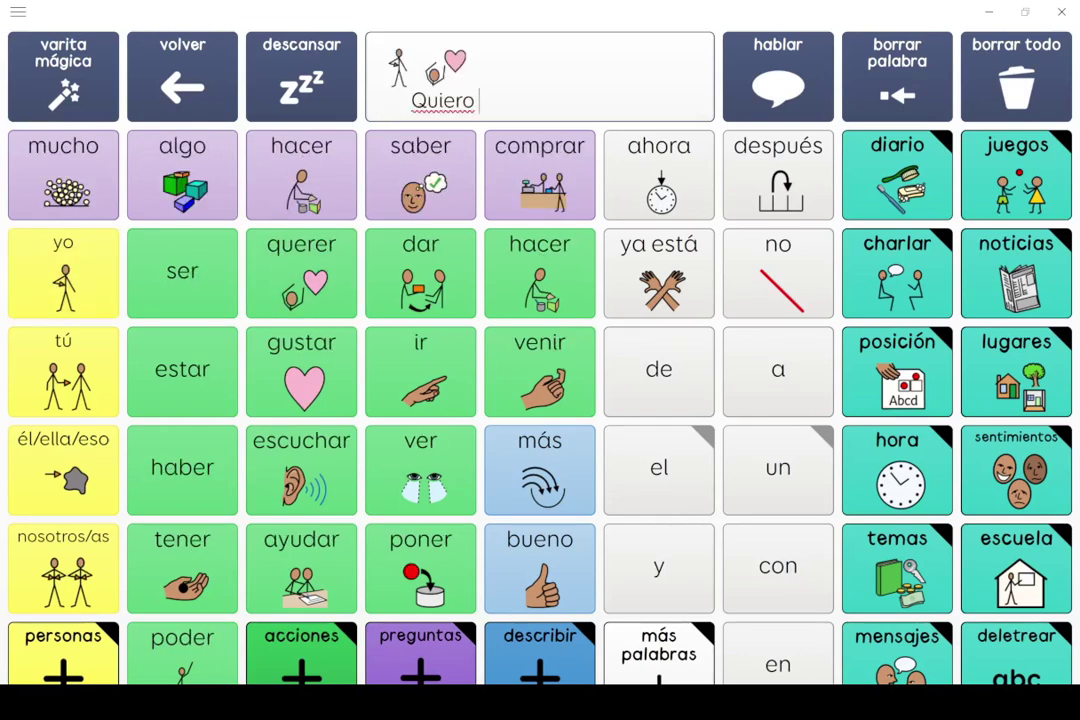
pyautogui.click(897, 273)
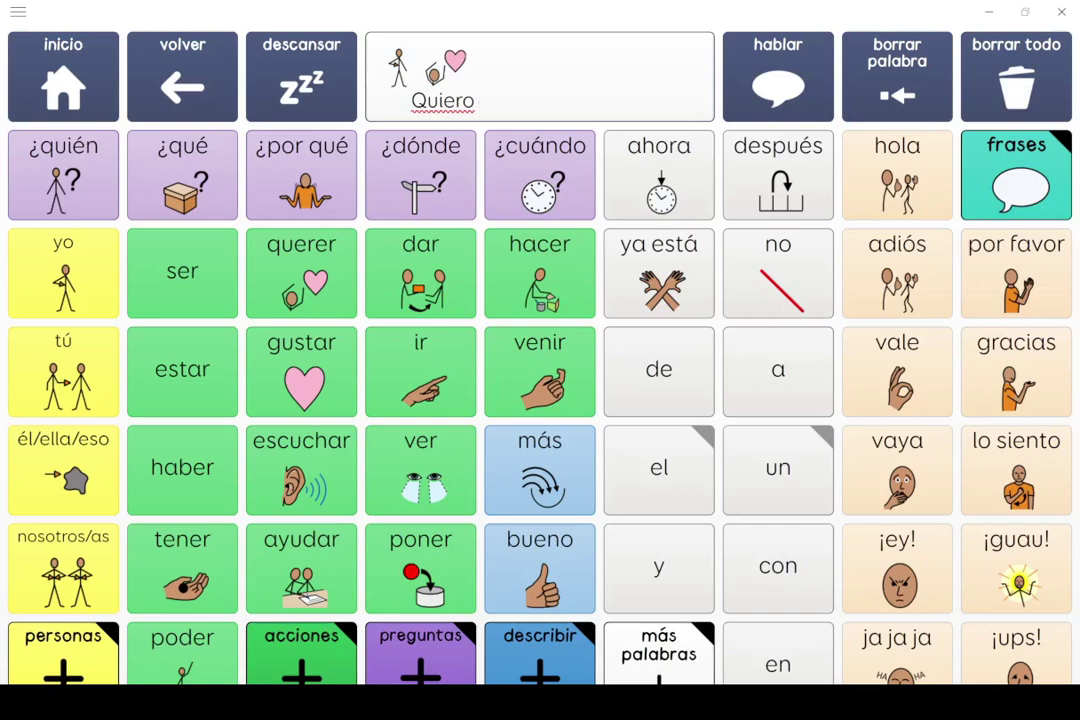
pyautogui.click(420, 567)
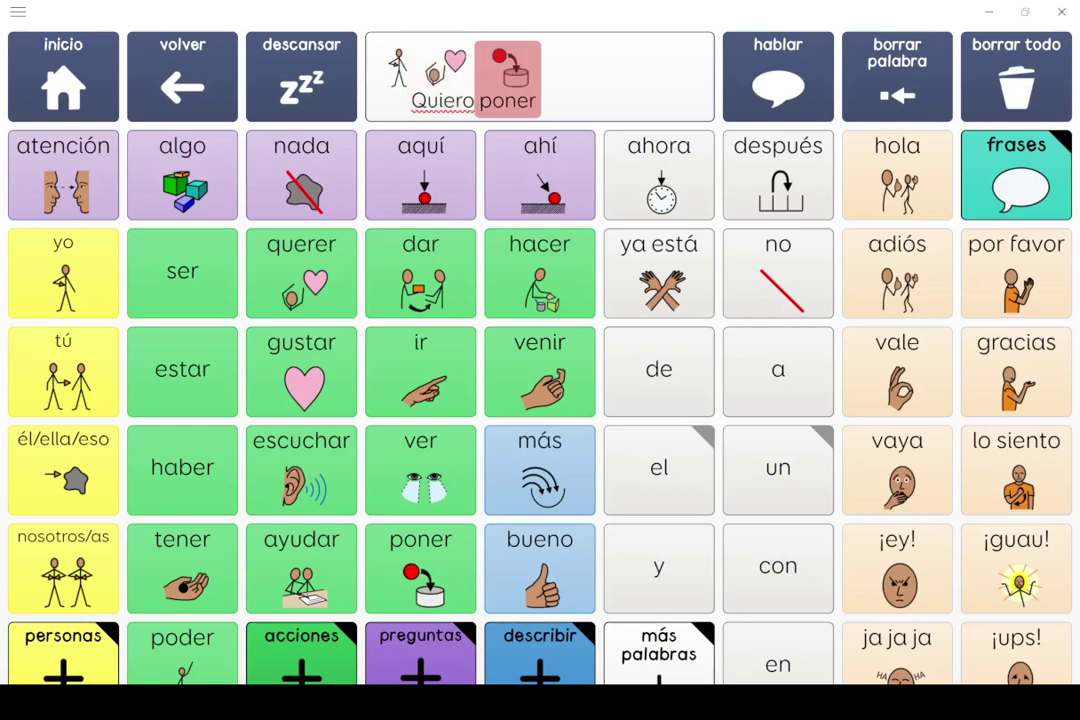
# Compose a new message from nosotros/as, ponemos and aquí, and return to the Super Core 50 home grid.
pyautogui.click(63, 568)
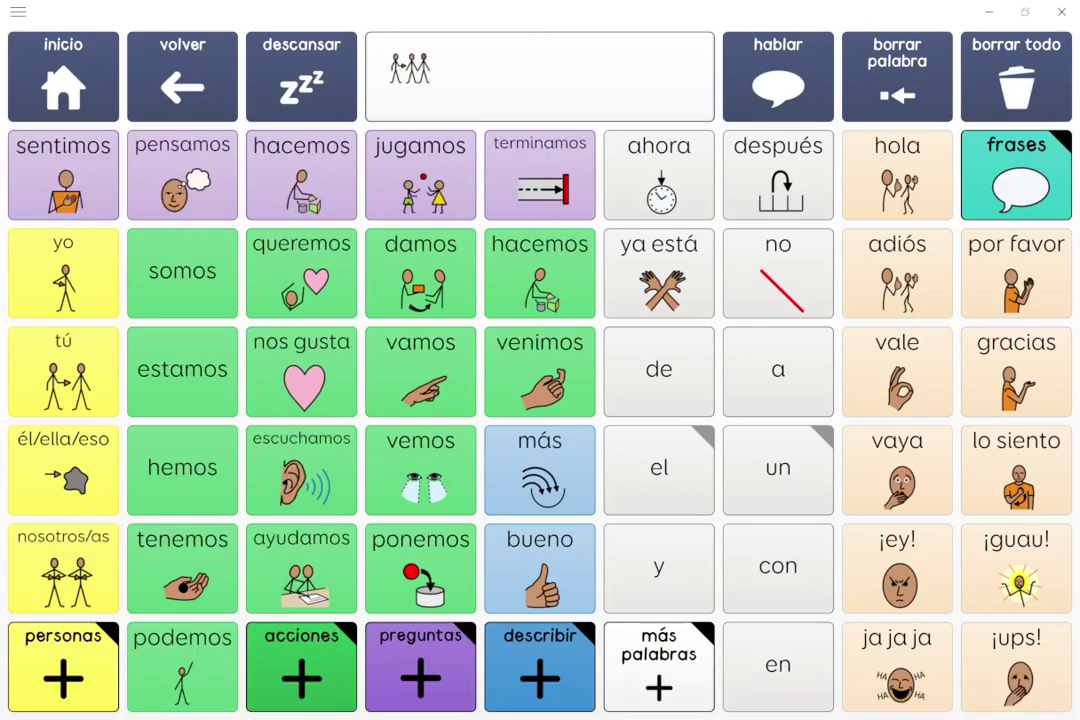
pyautogui.click(420, 567)
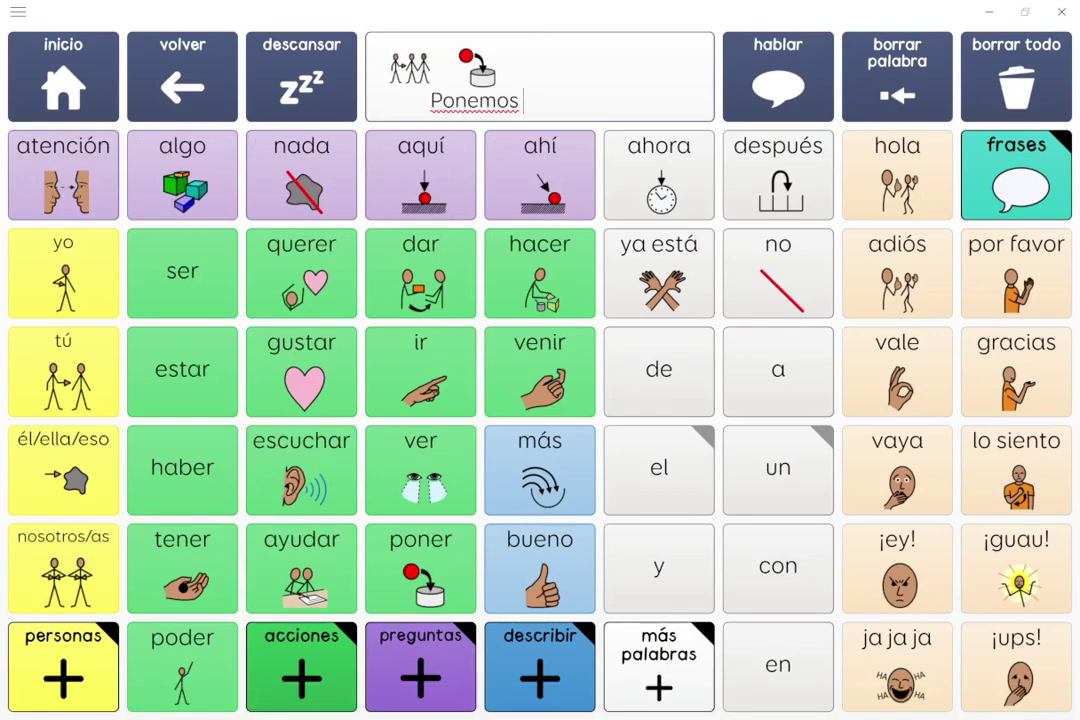
pyautogui.click(420, 175)
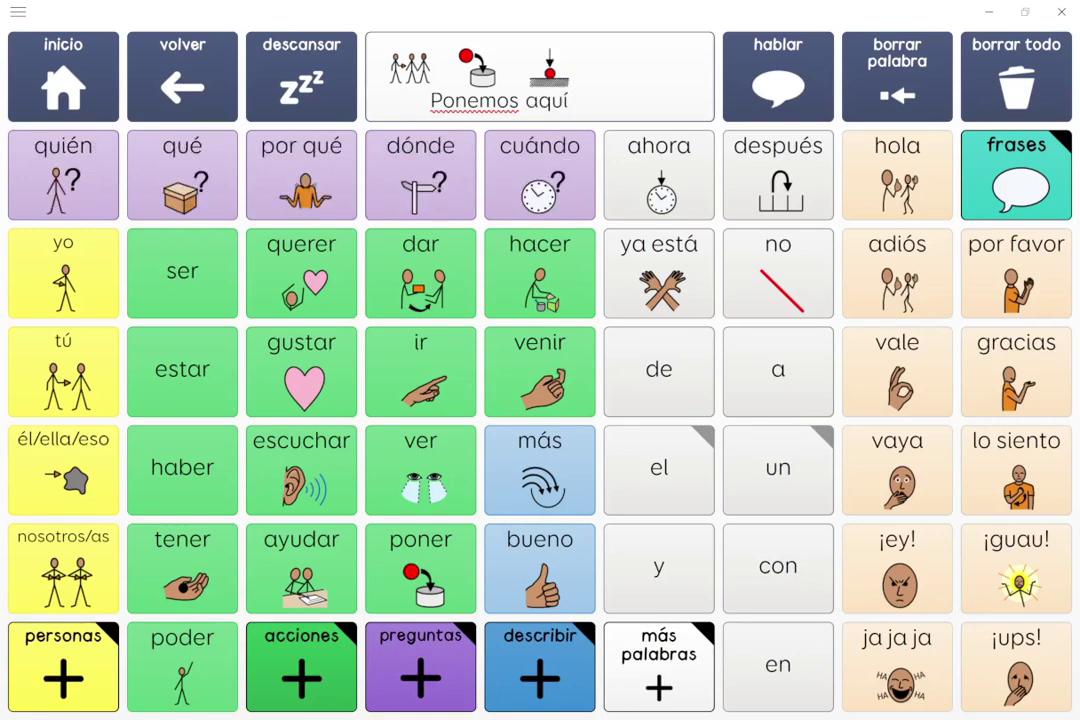
pyautogui.click(540, 77)
pyautogui.click(63, 77)
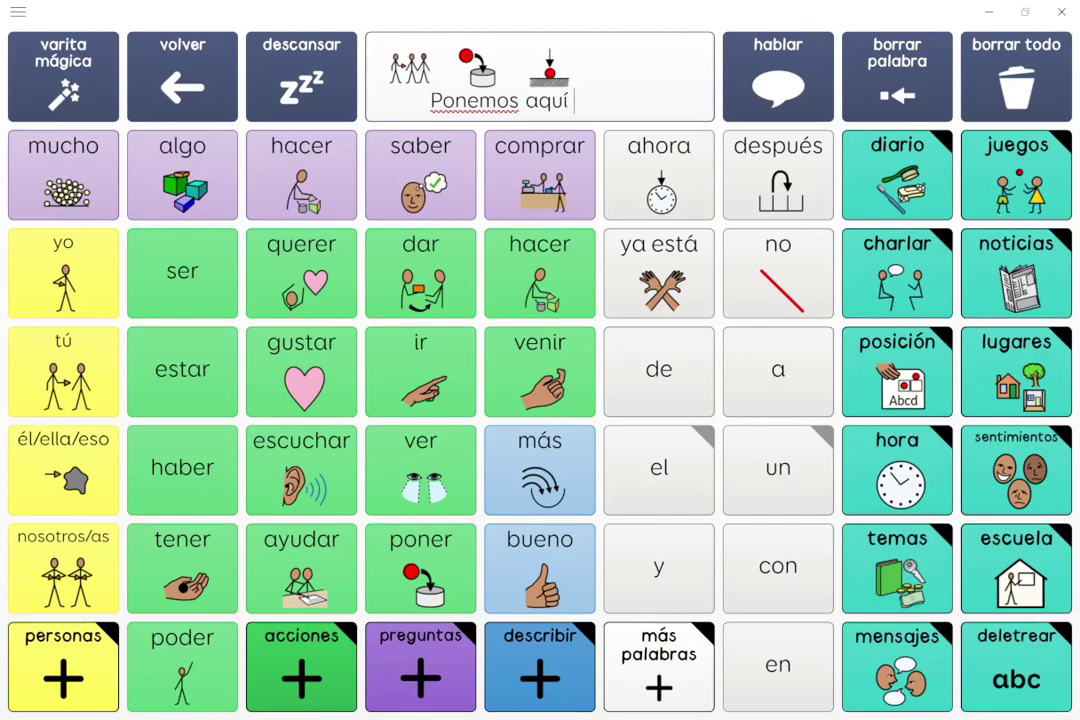
# Examine the lugares, acciones and deletrear grids of Super Core 50, going back after each one.
pyautogui.click(1016, 372)
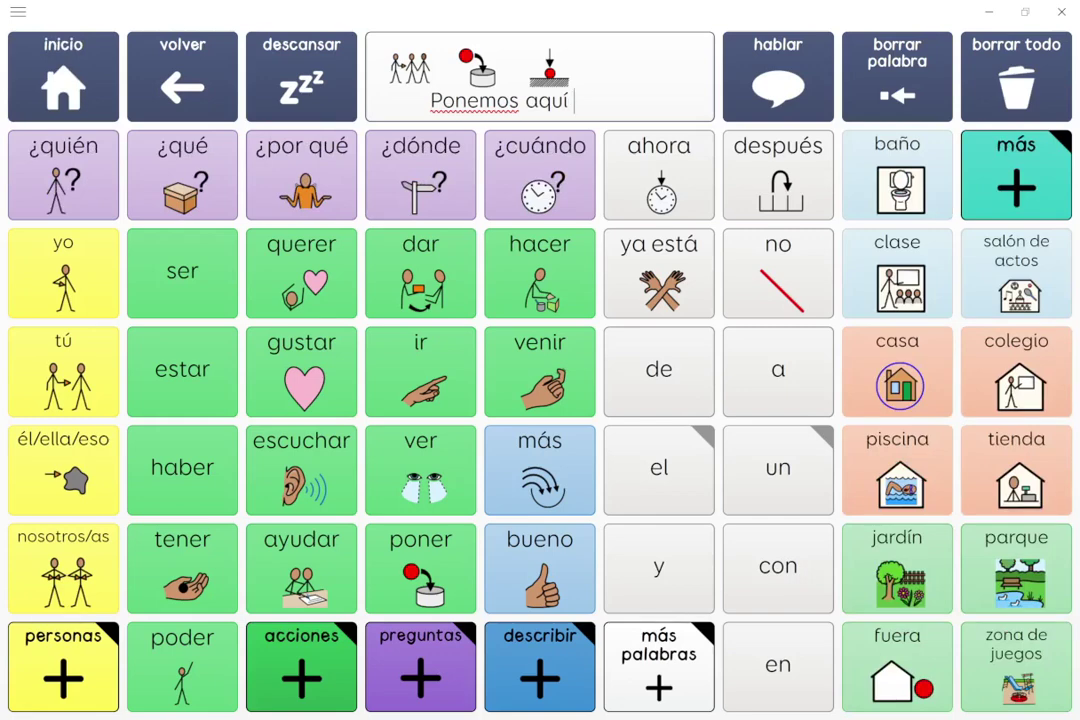
pyautogui.click(62, 76)
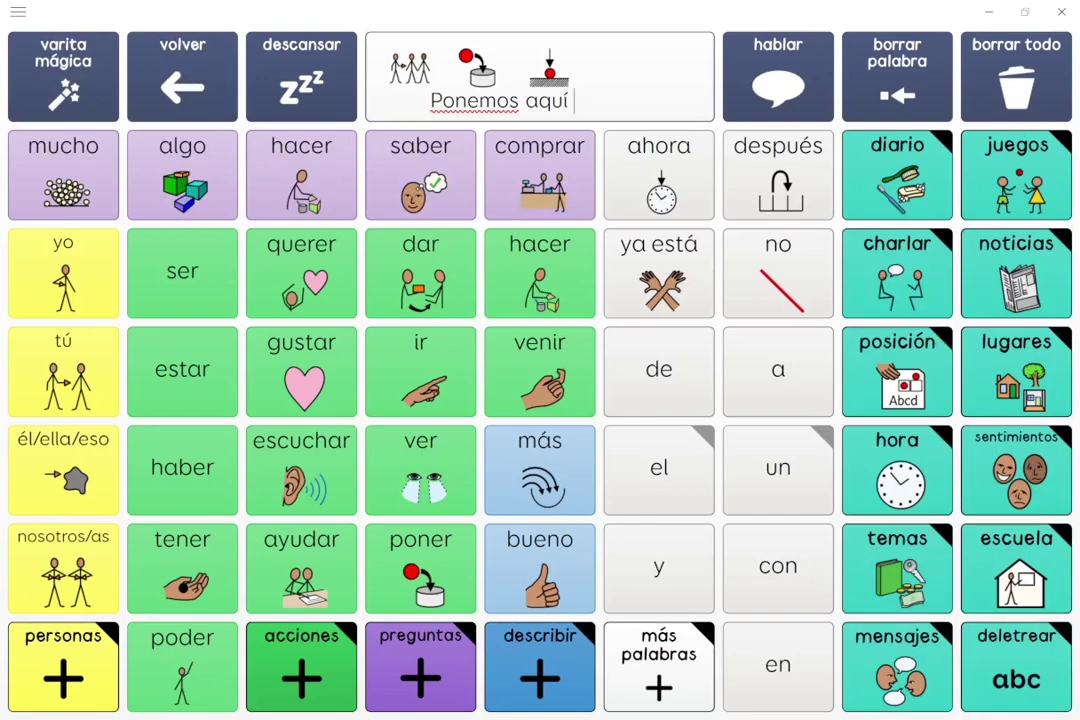
pyautogui.click(301, 667)
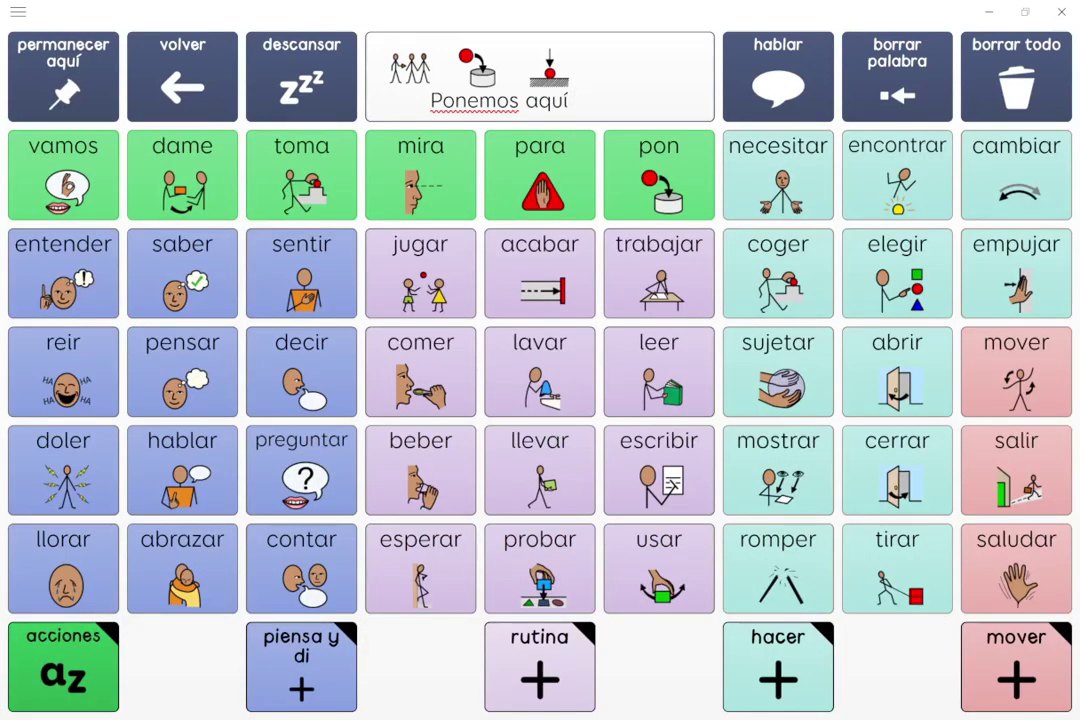
pyautogui.click(182, 77)
pyautogui.click(1017, 680)
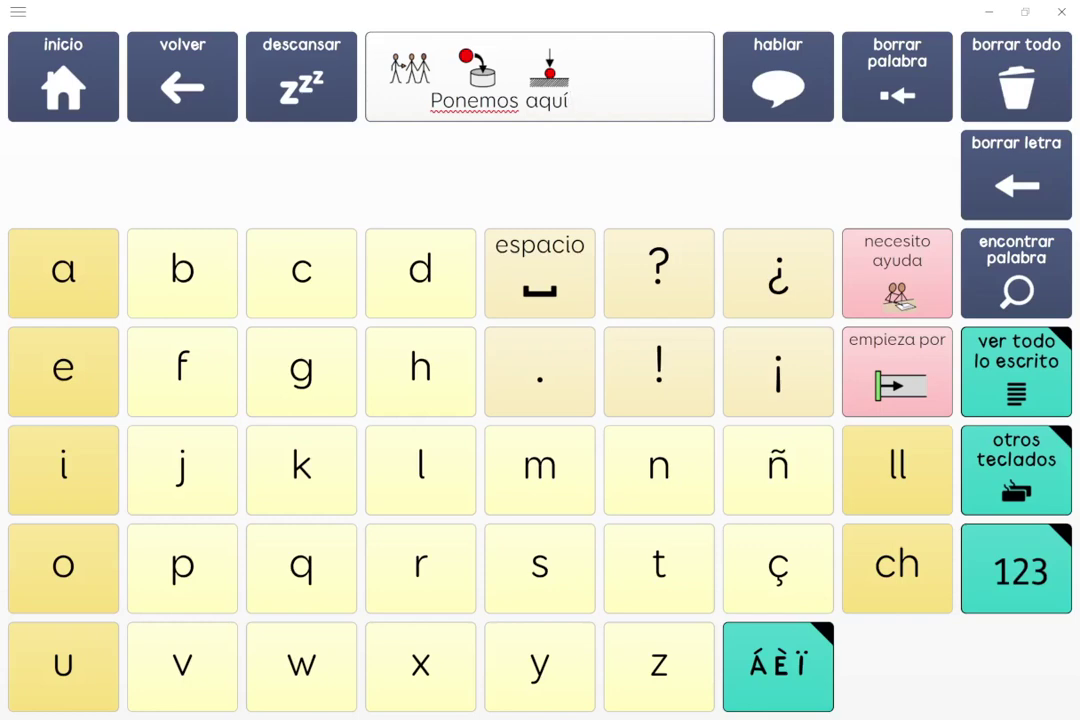
pyautogui.click(182, 77)
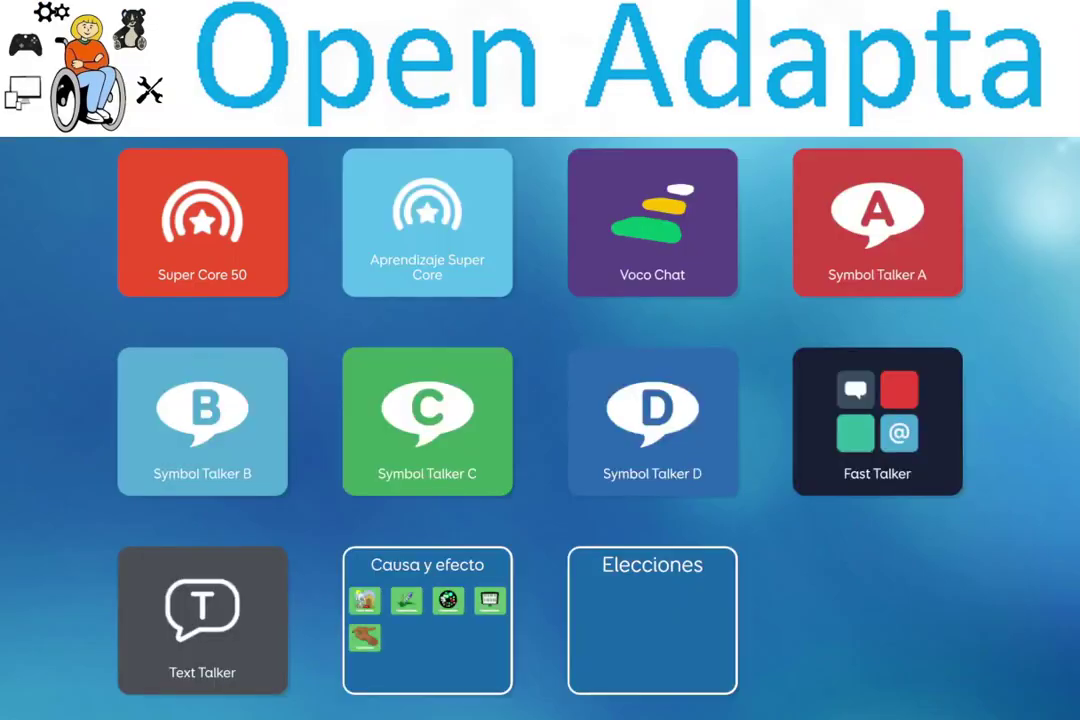
# View the Symbol Talker A and Fast Talker grid sets one after the other, returning to Grid Explorer after each.
pyautogui.click(877, 222)
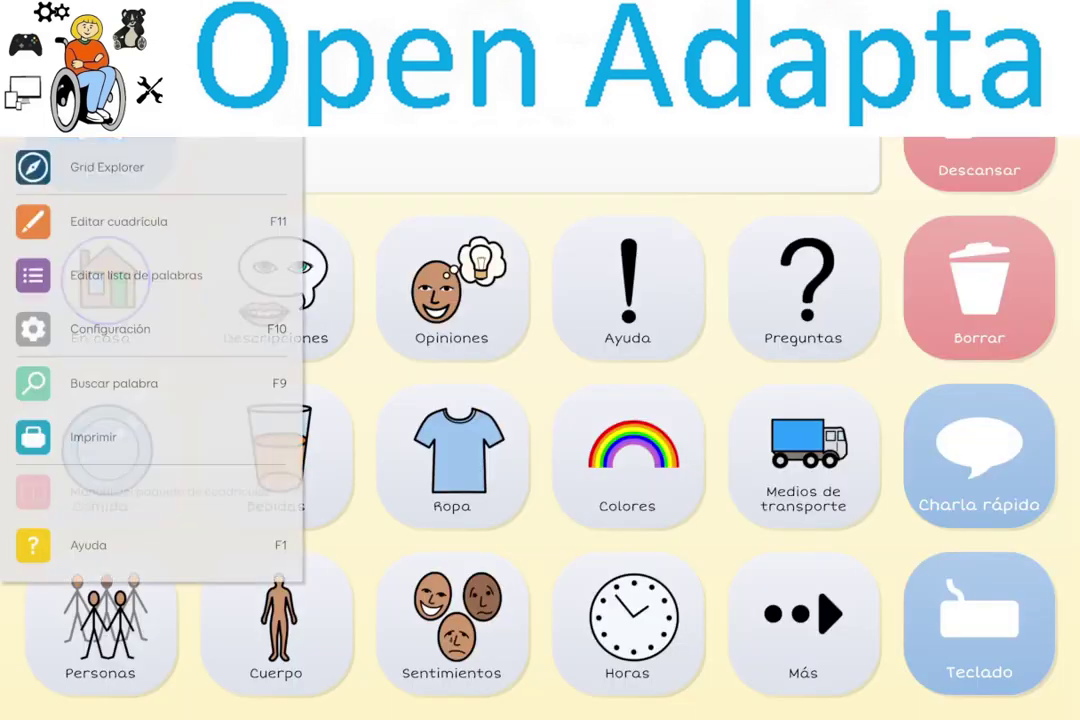
pyautogui.click(107, 167)
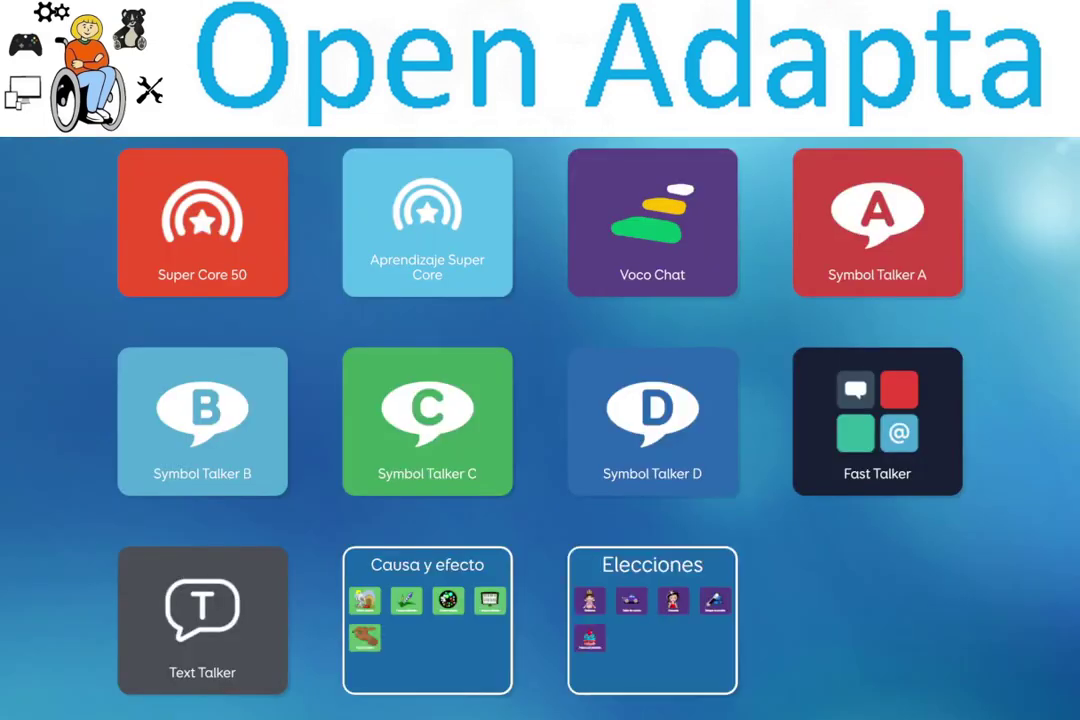
pyautogui.click(1036, 403)
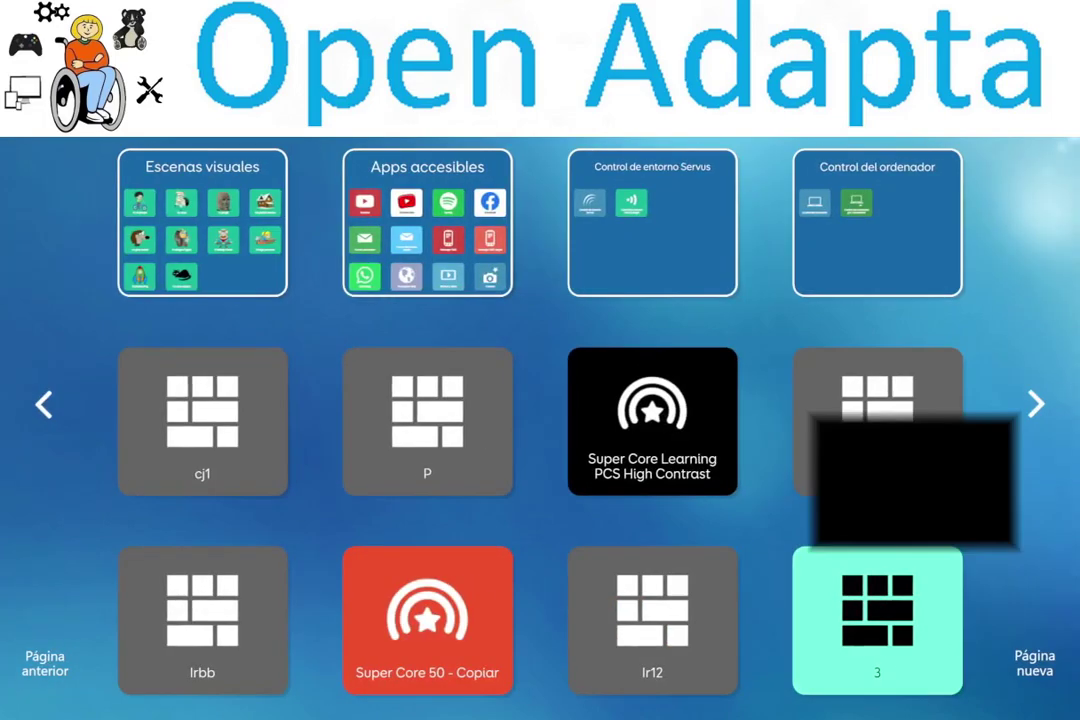
pyautogui.click(44, 403)
pyautogui.click(860, 390)
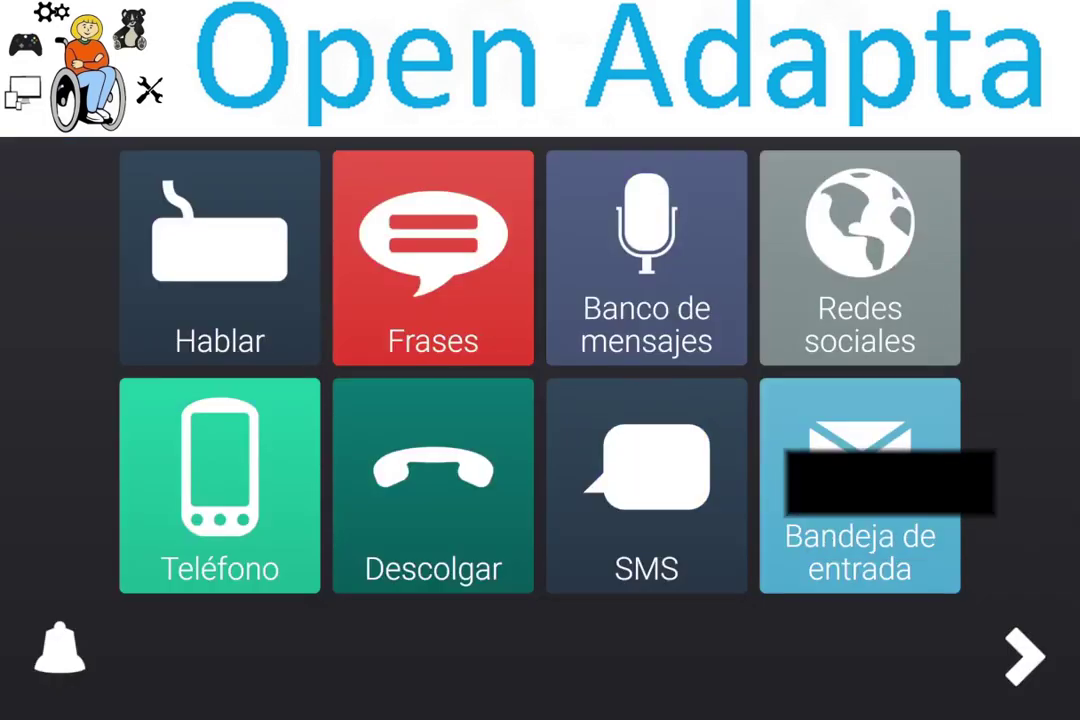
pyautogui.click(107, 167)
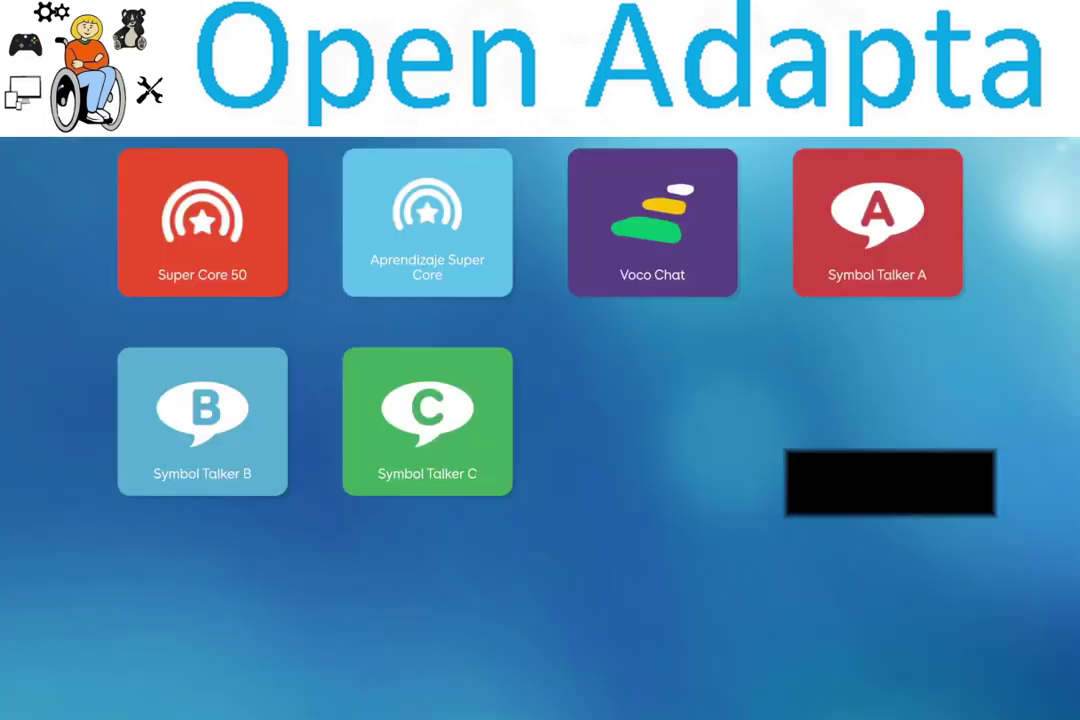
# View the emergency grid under the 12-cell daily life category of Super Core Learning PCS High Contrast, and return to Grid Explorer.
pyautogui.click(1035, 421)
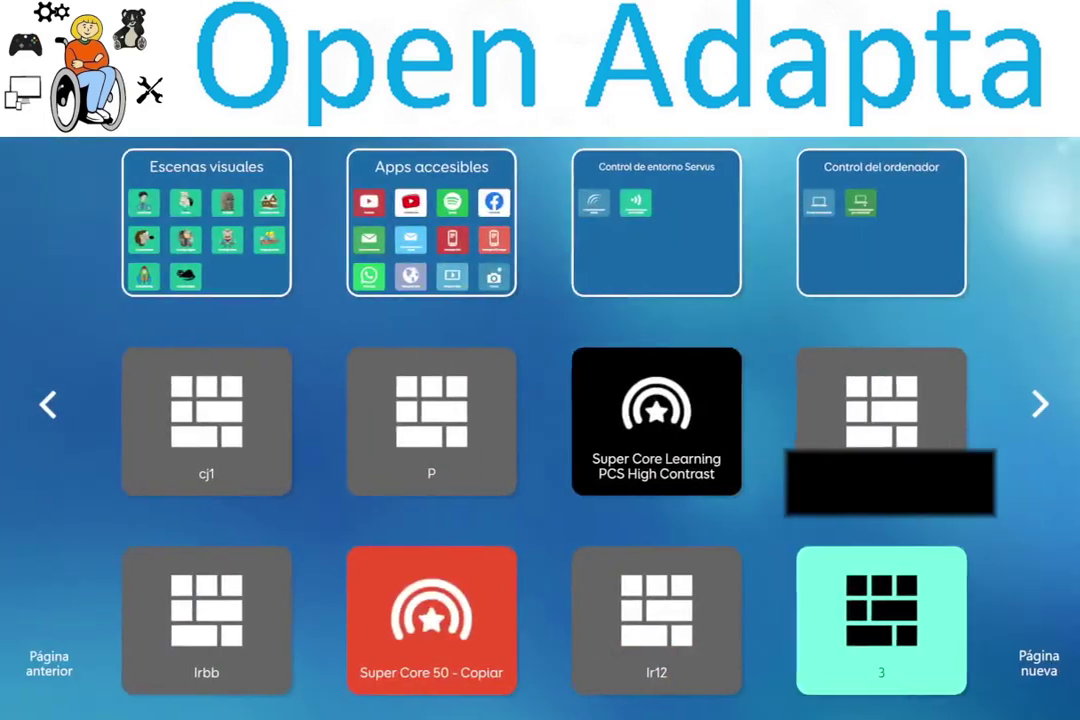
pyautogui.click(652, 421)
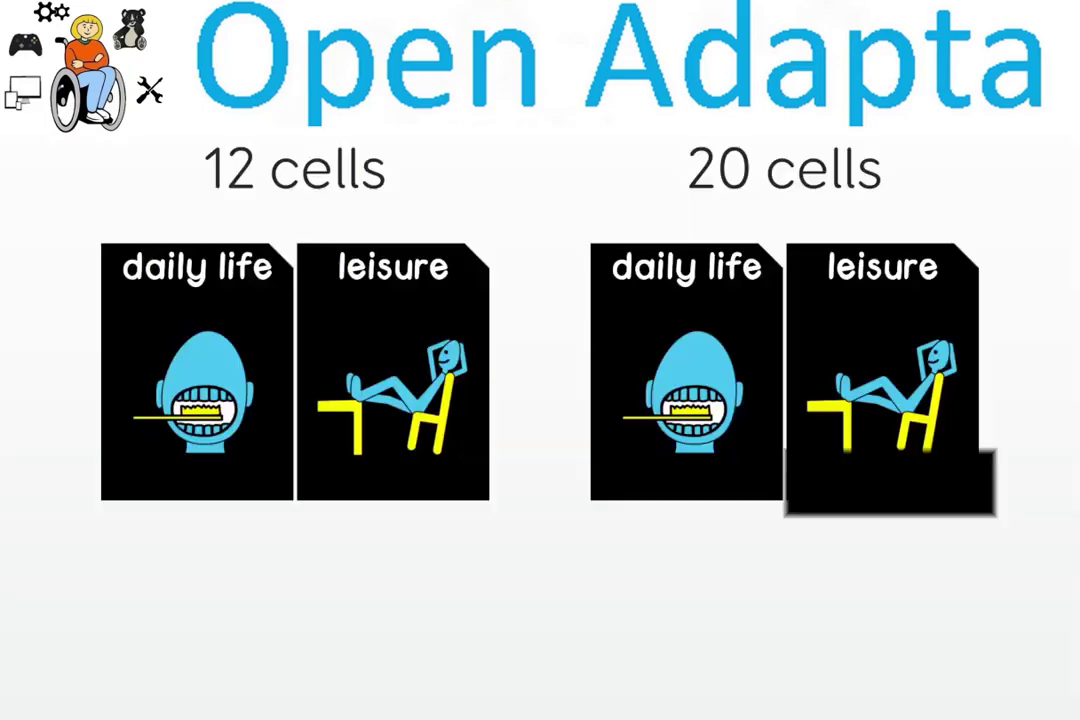
pyautogui.click(197, 370)
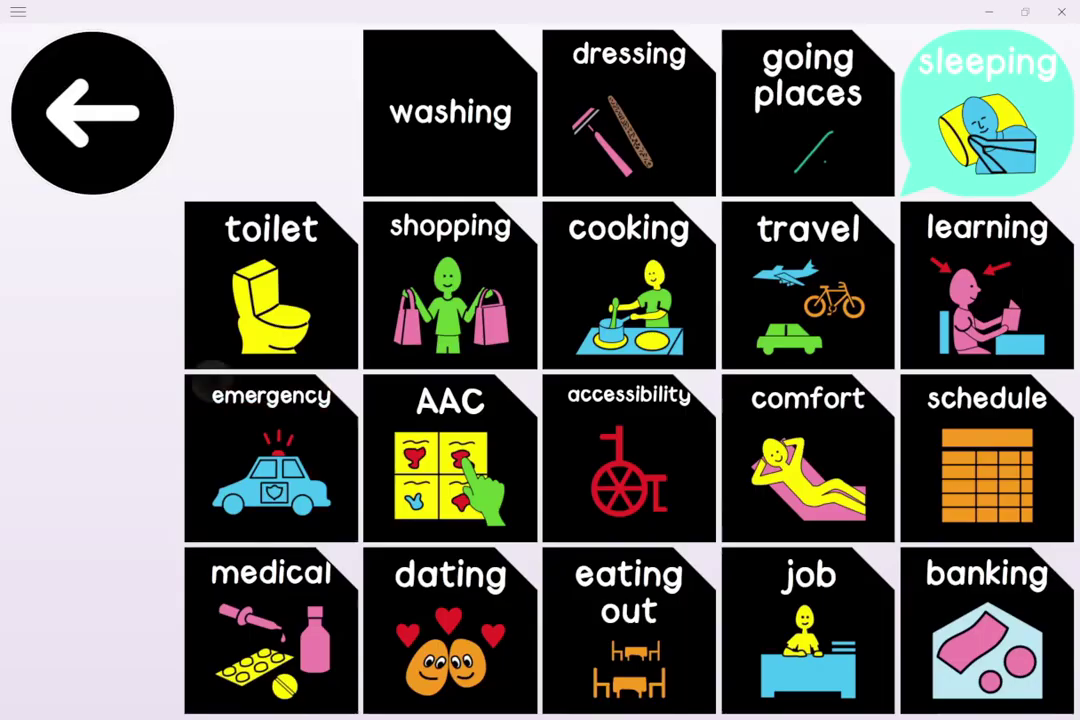
pyautogui.click(270, 455)
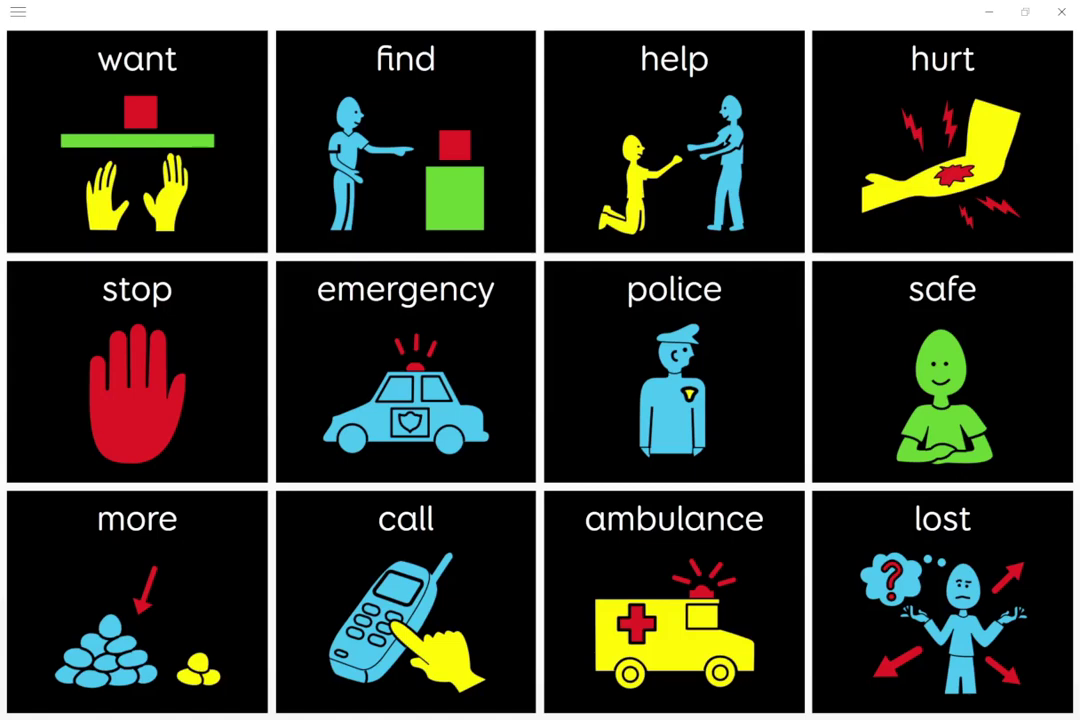
pyautogui.click(18, 12)
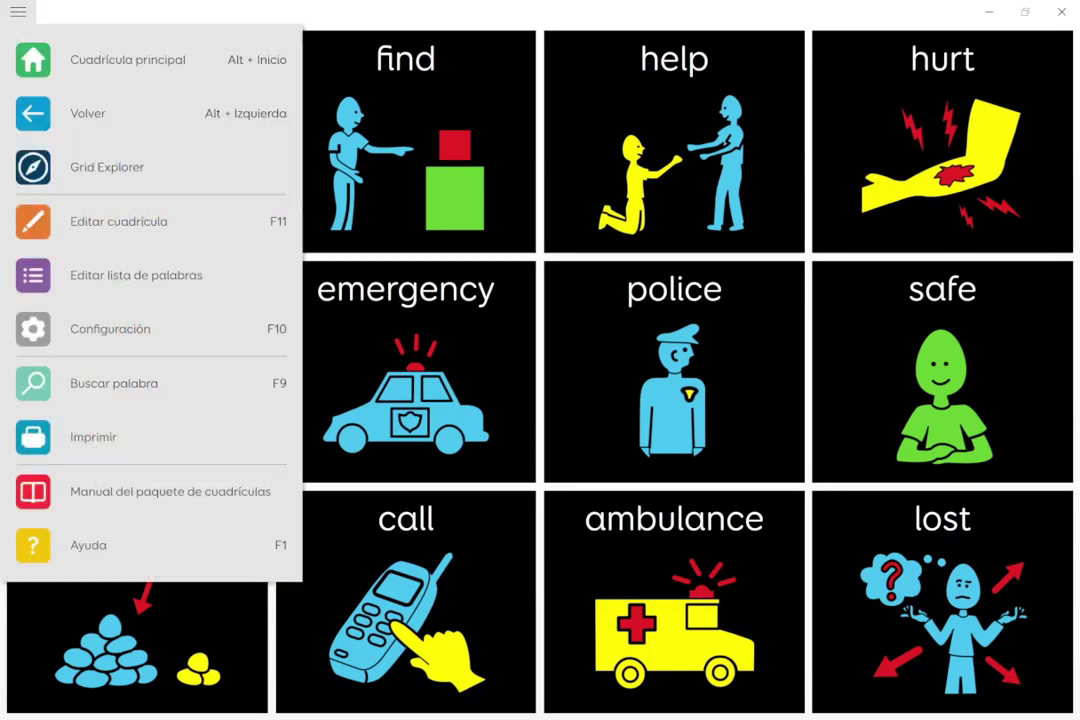
pyautogui.click(145, 164)
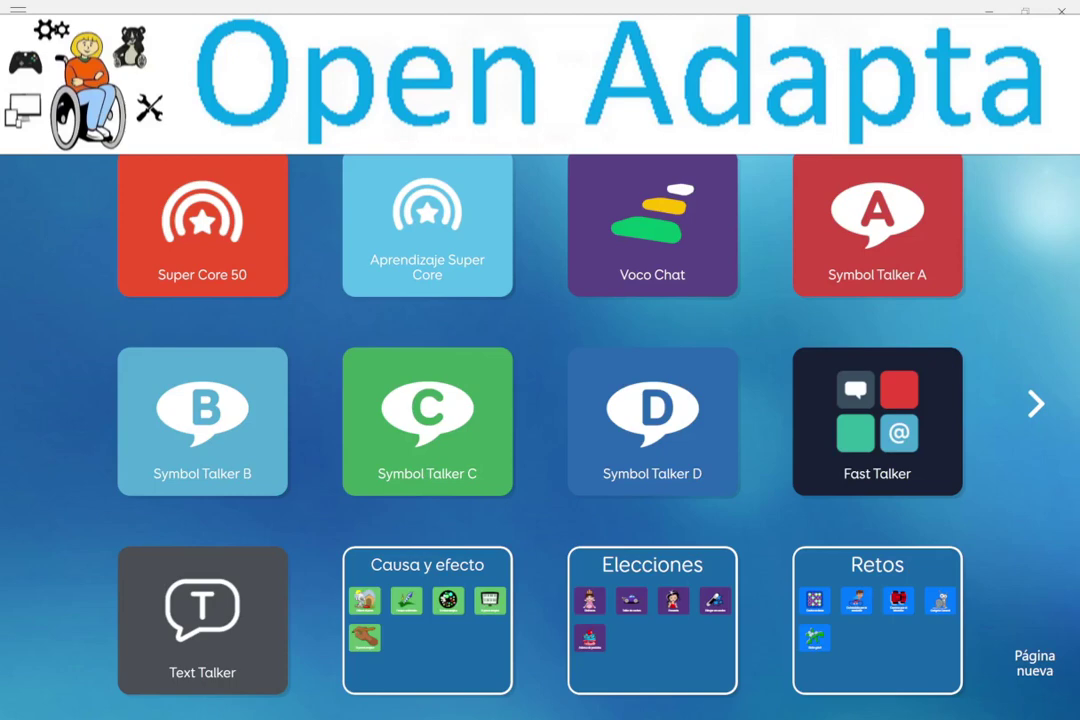
# Open the dog activity from the Causa y efecto group and play its Salchichas and Secador animations.
pyautogui.click(427, 620)
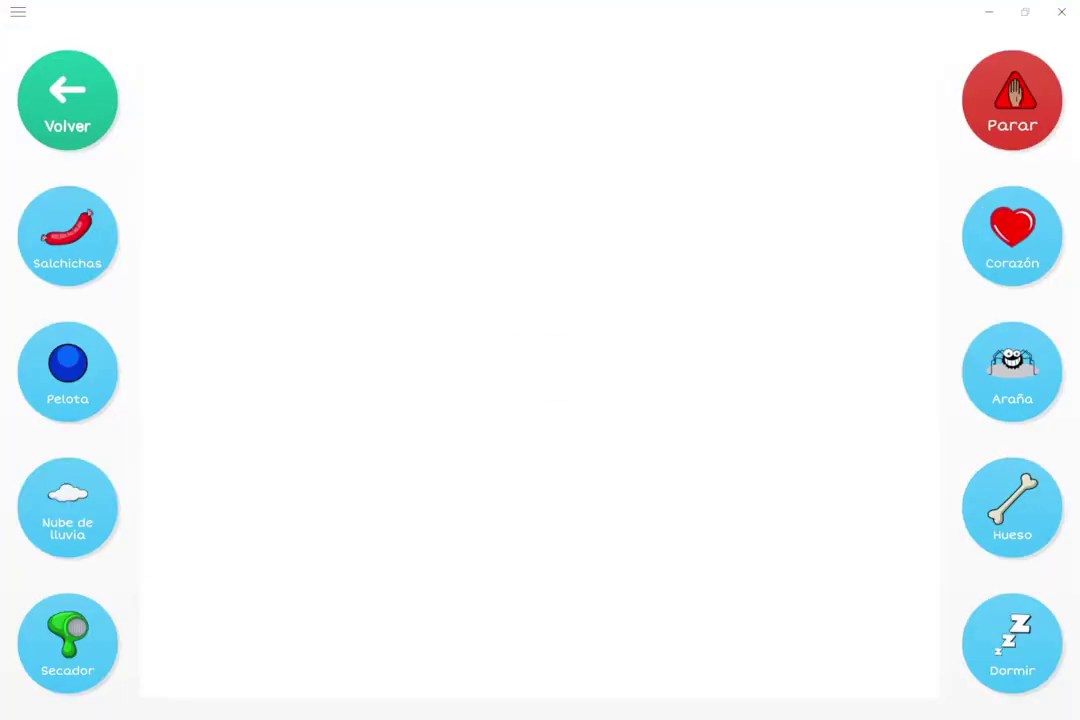
pyautogui.click(67, 236)
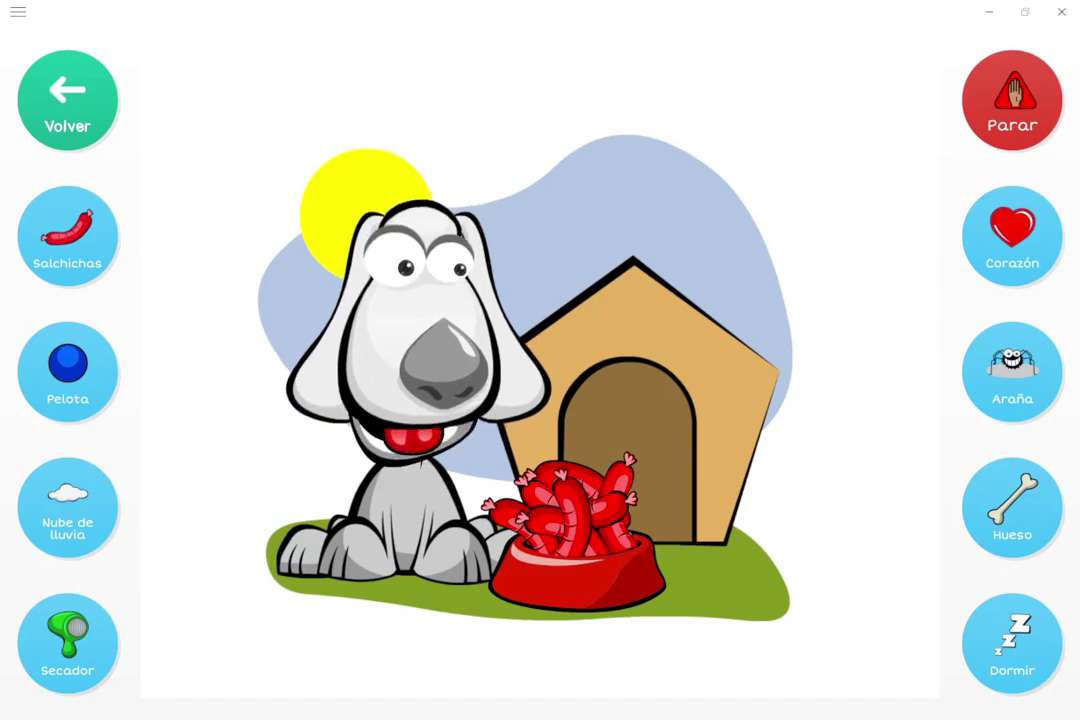
pyautogui.click(67, 640)
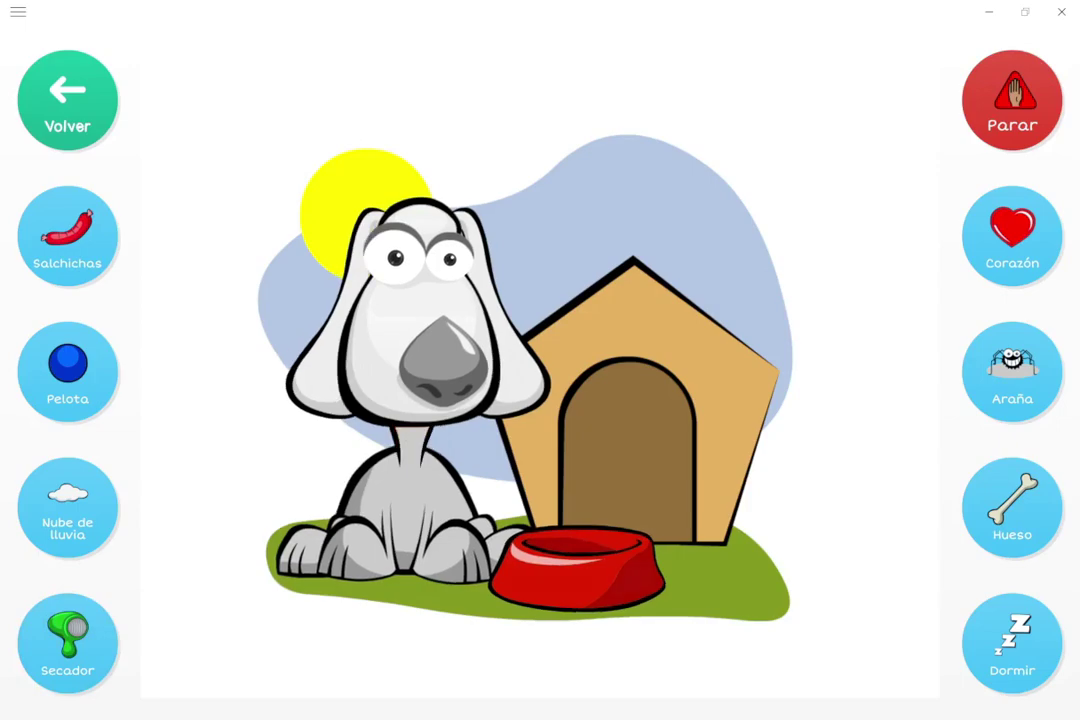
pyautogui.click(67, 640)
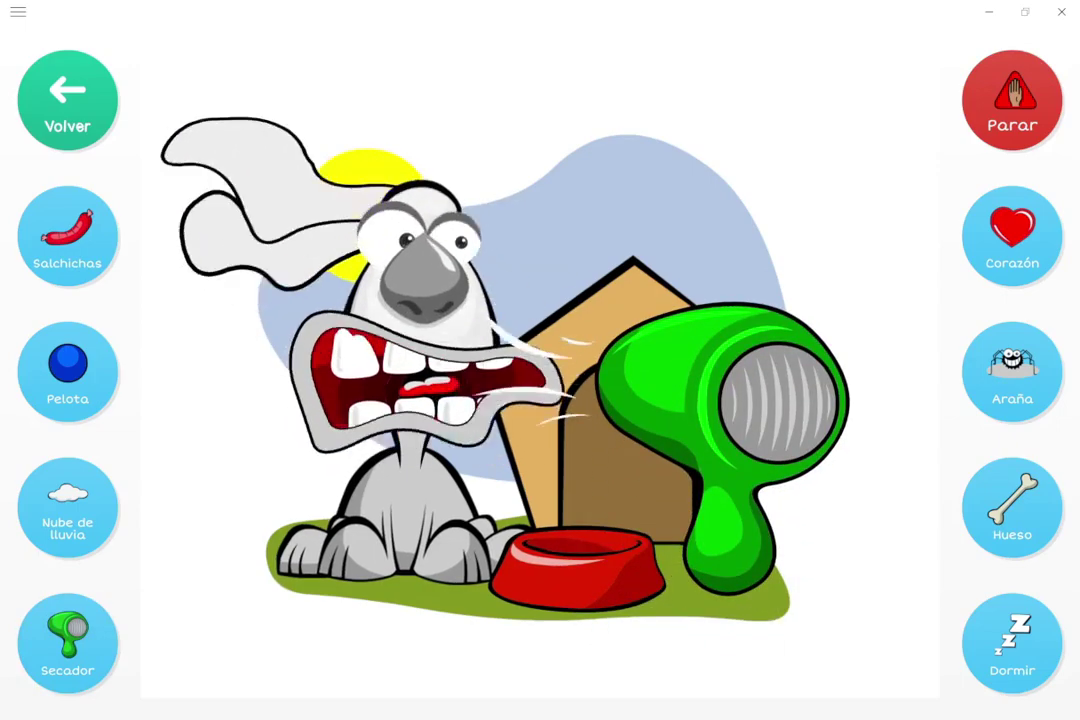
# Leave the dog activity, return to Grid Explorer, and view the contents of the Elecciones folder.
pyautogui.click(67, 100)
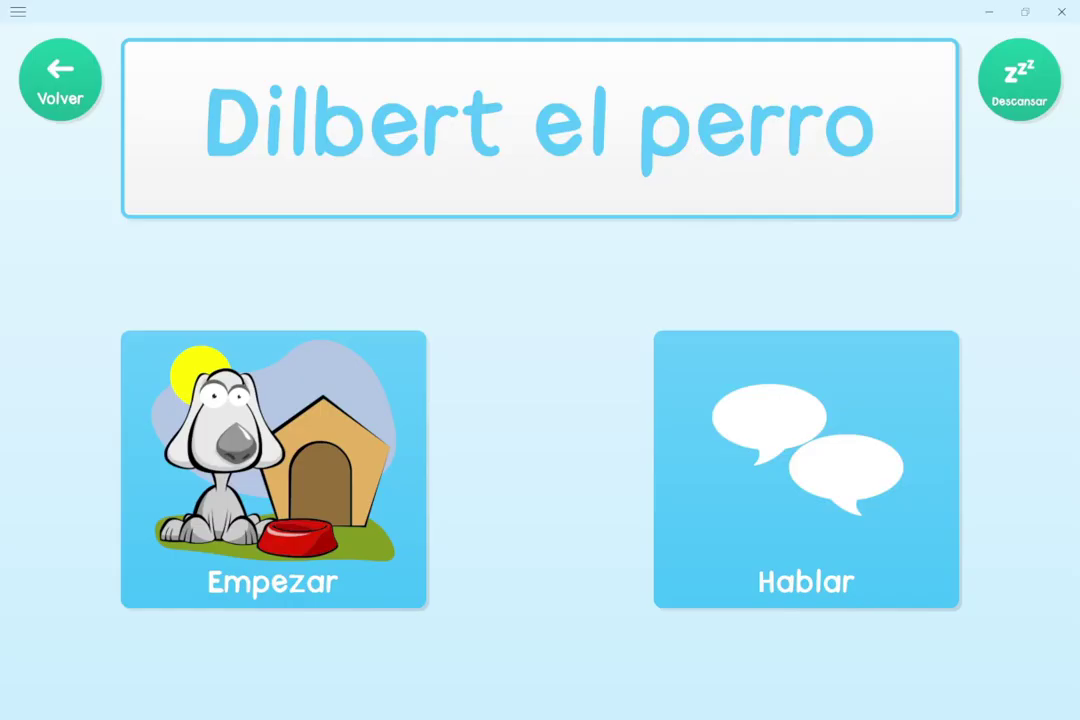
pyautogui.click(58, 80)
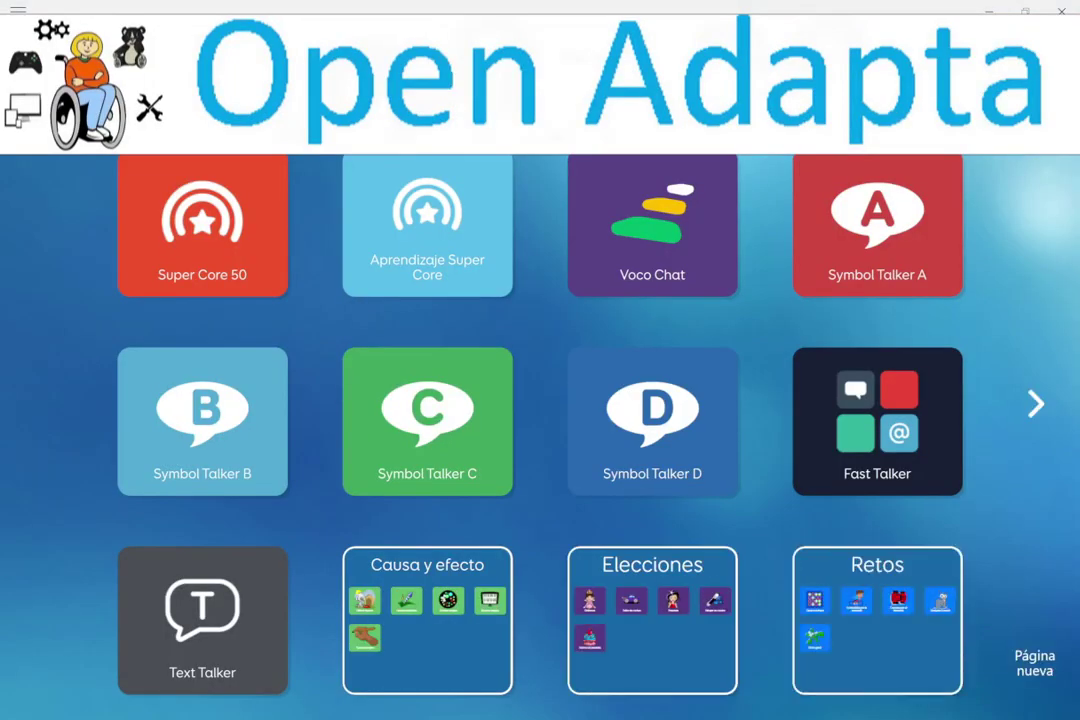
pyautogui.click(652, 621)
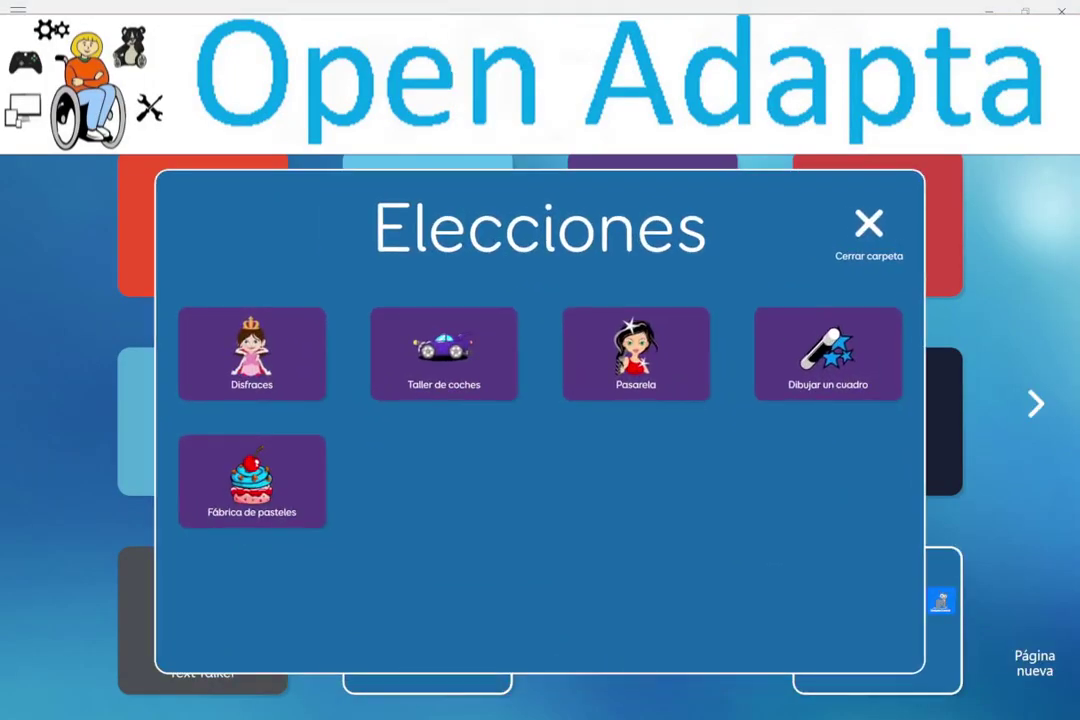
pyautogui.click(869, 232)
# View the contents of the Apps accesibles and Control de entorno Servus folders on the second Grid Explorer page.
pyautogui.click(1036, 404)
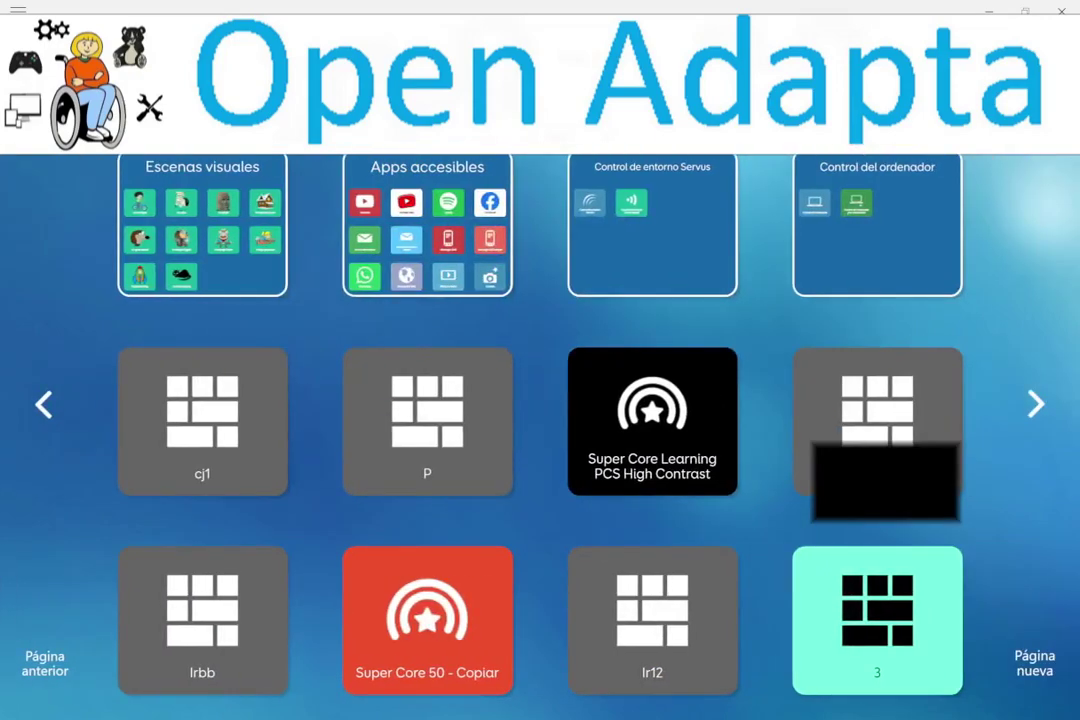
pyautogui.click(427, 224)
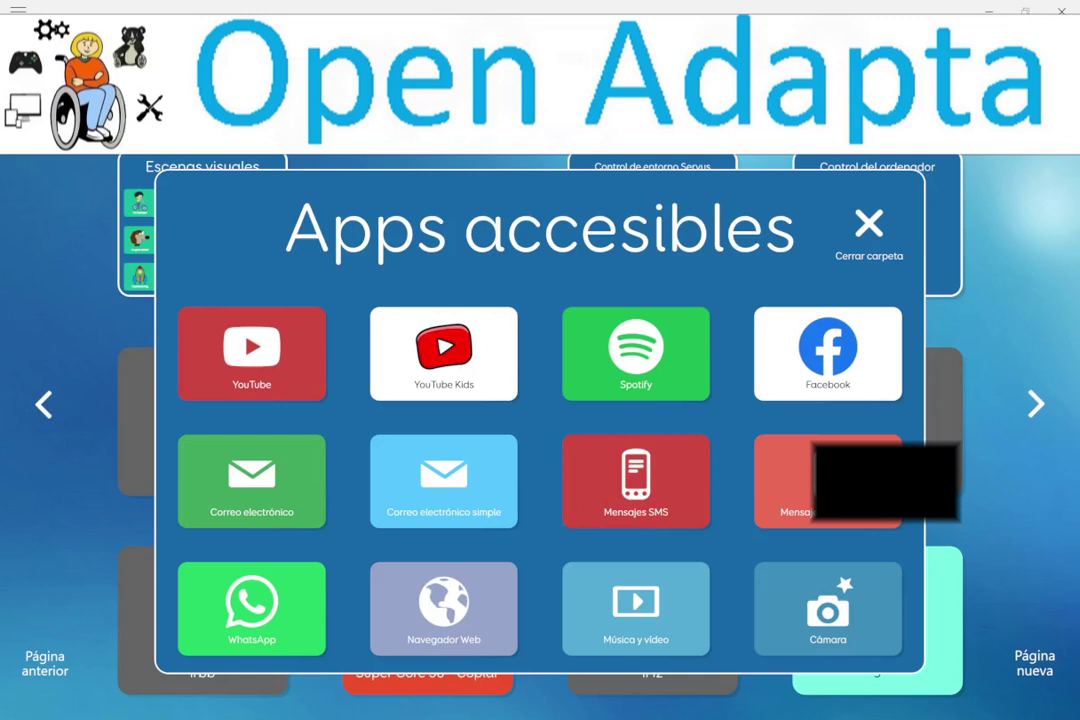
pyautogui.press('Escape')
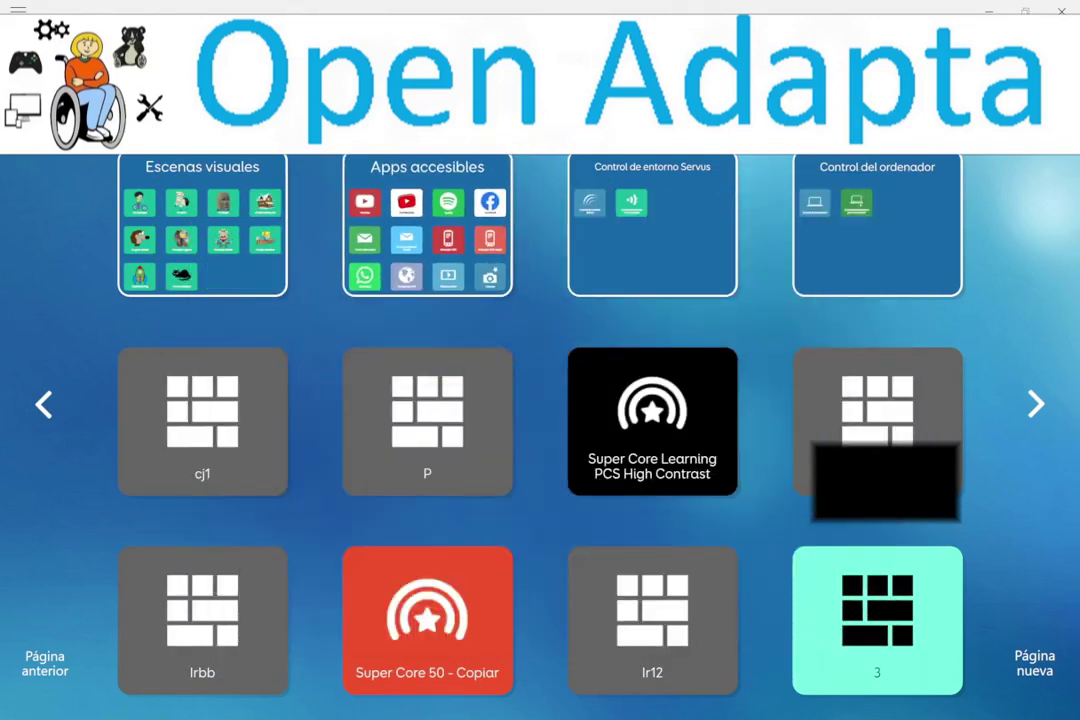
pyautogui.click(652, 224)
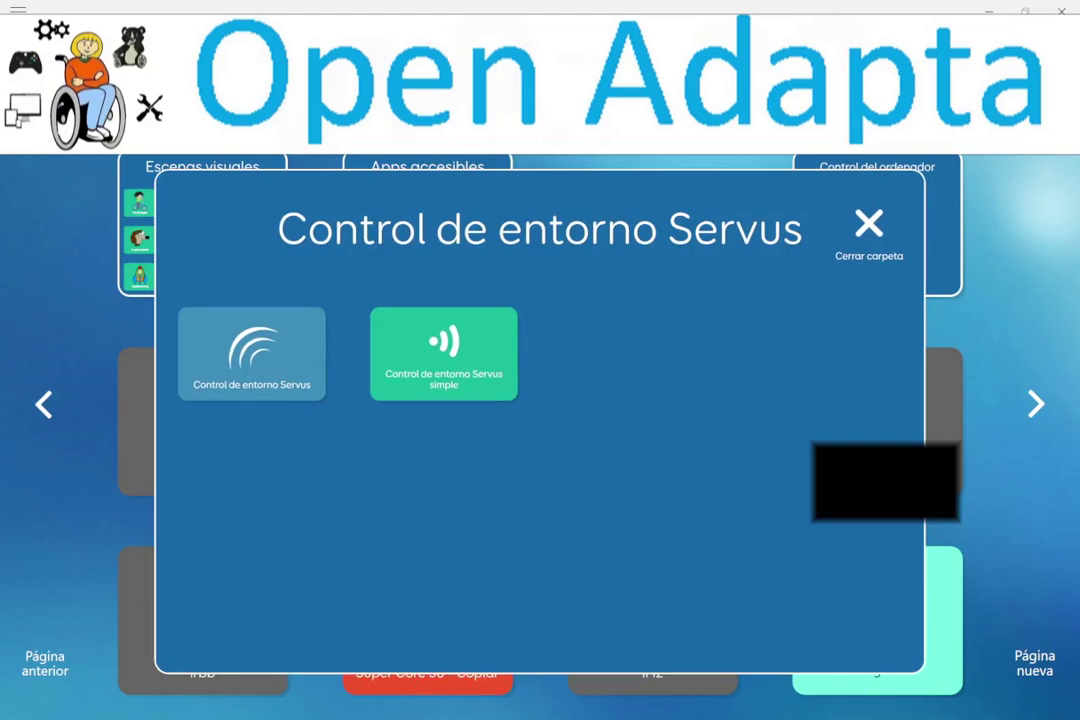
pyautogui.press('Escape')
# View the last Grid Explorer page and go back to the first one.
pyautogui.click(1036, 404)
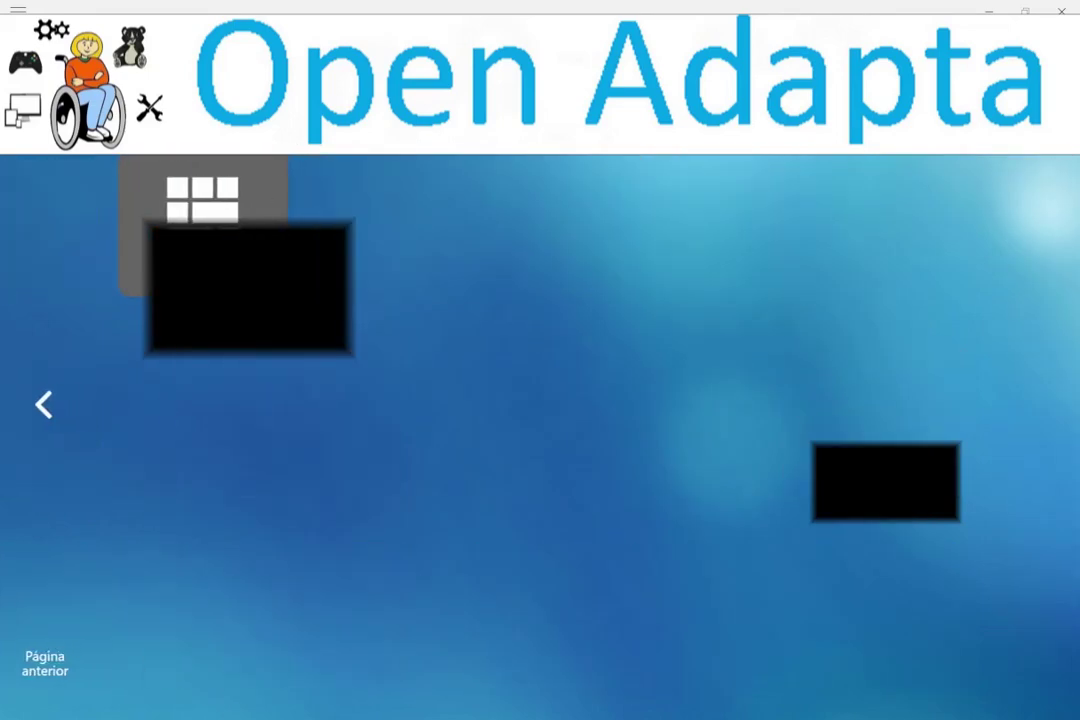
pyautogui.click(43, 404)
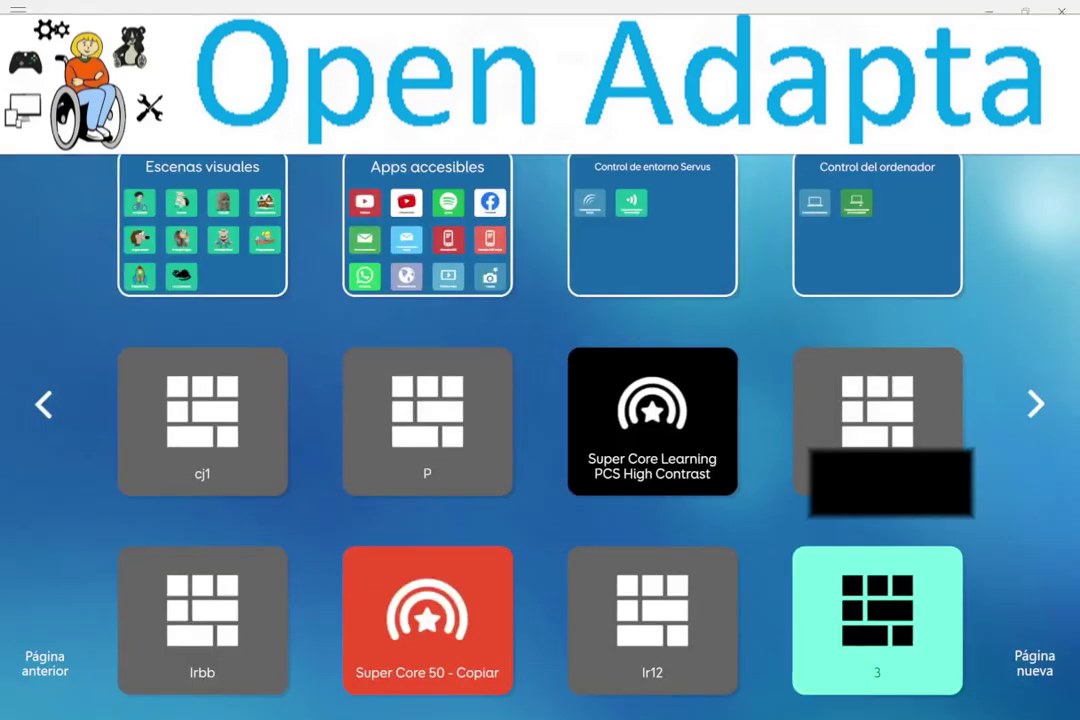
pyautogui.click(43, 404)
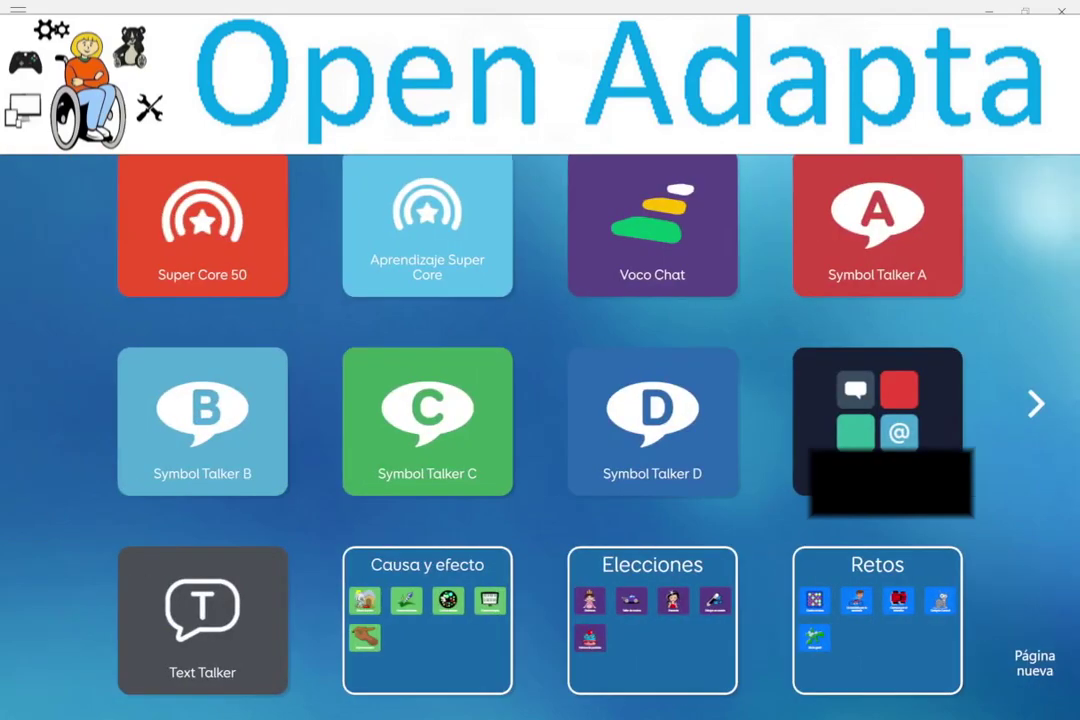
# Open the Super Core Learning PCS High Contrast grid set and put its 12-cell teen leisure activities grid into editing mode.
pyautogui.click(1036, 404)
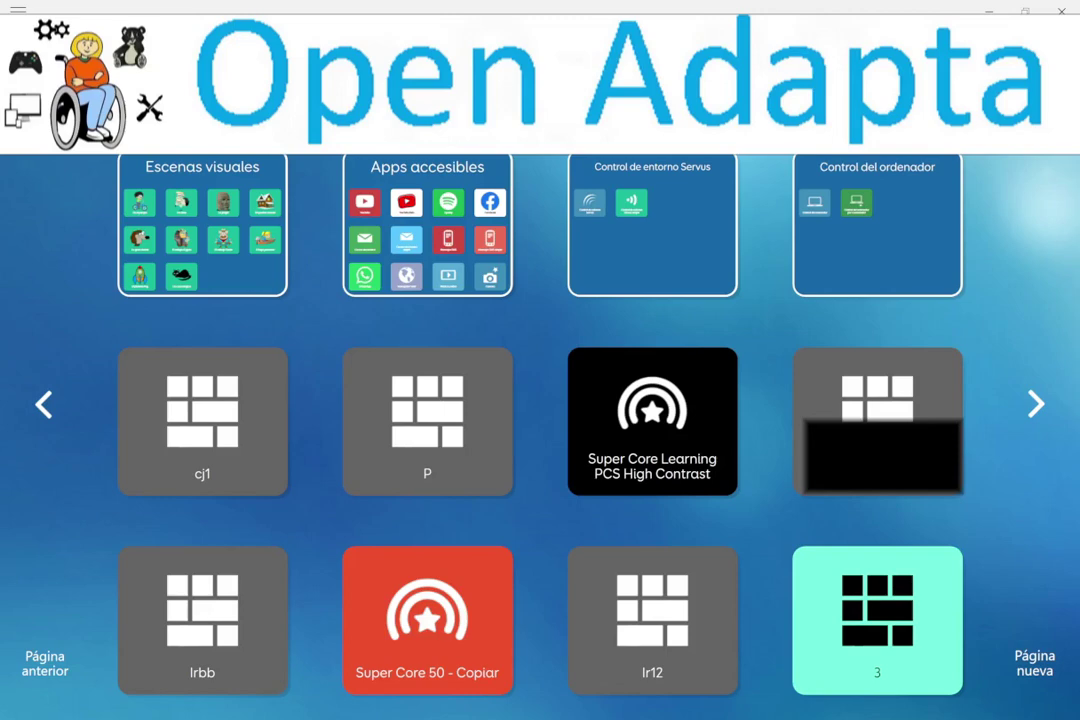
pyautogui.click(652, 420)
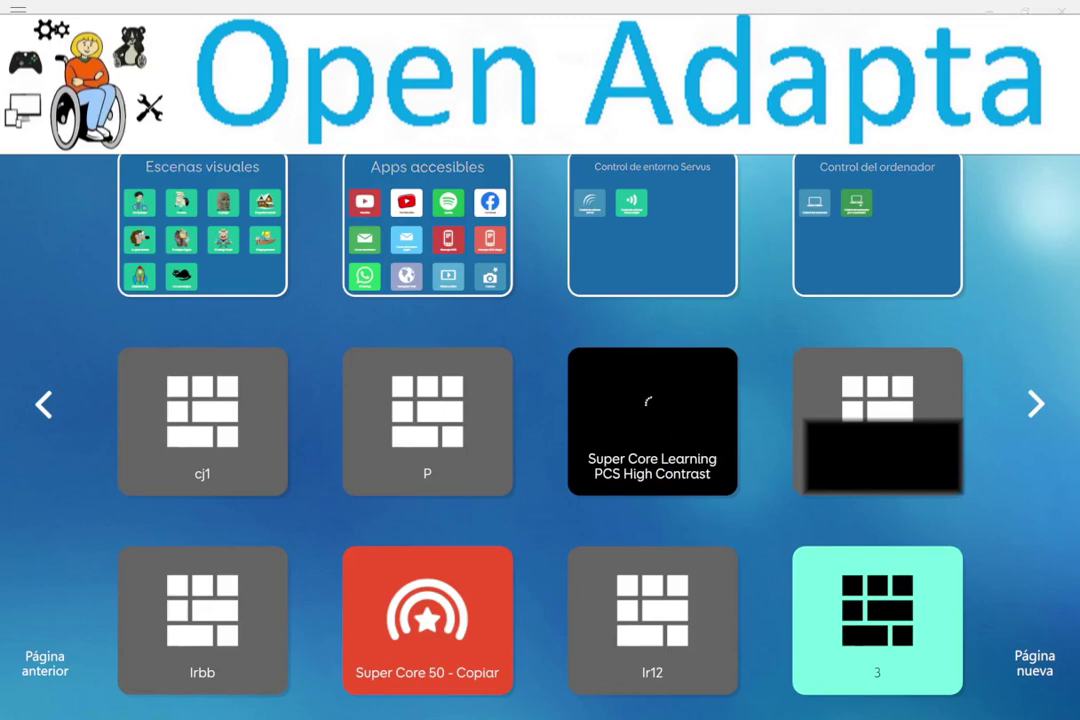
pyautogui.click(393, 371)
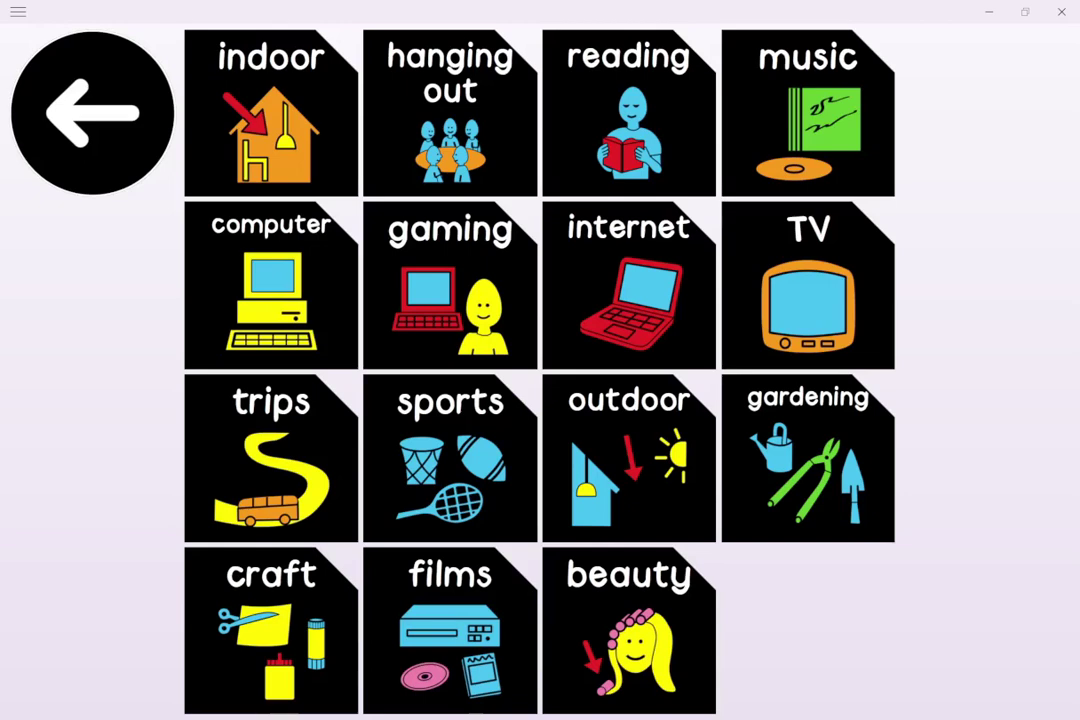
pyautogui.click(18, 11)
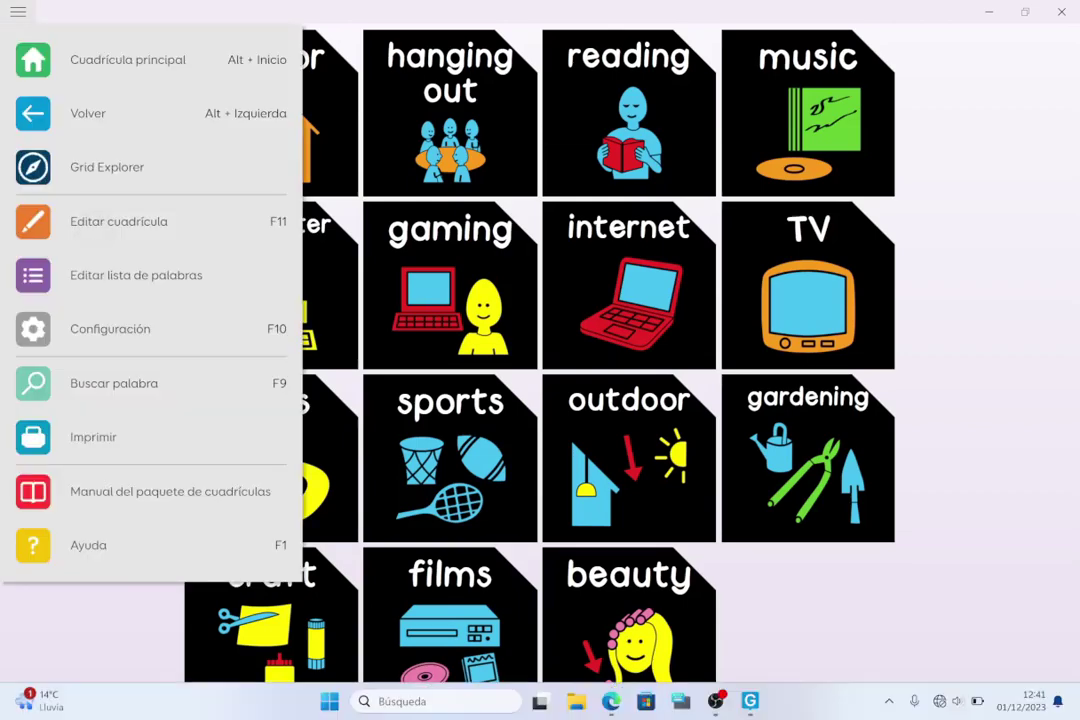
pyautogui.press('F11')
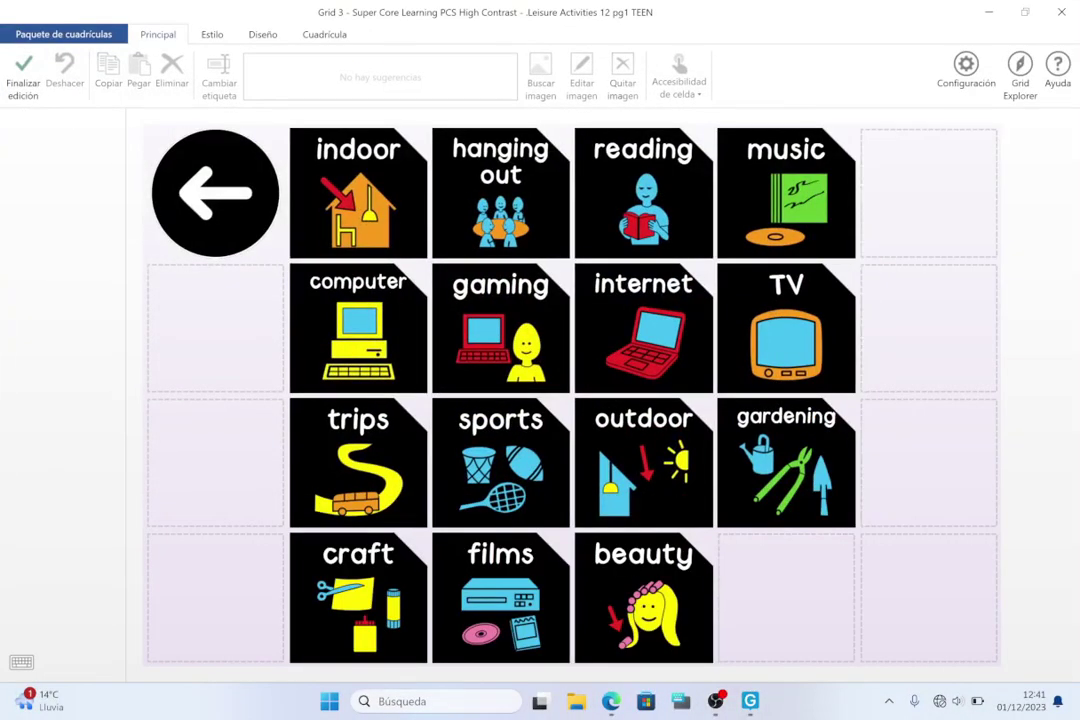
# Remove the picture from the computer cell and set the cell's accessibility to Oculta.
pyautogui.click(358, 328)
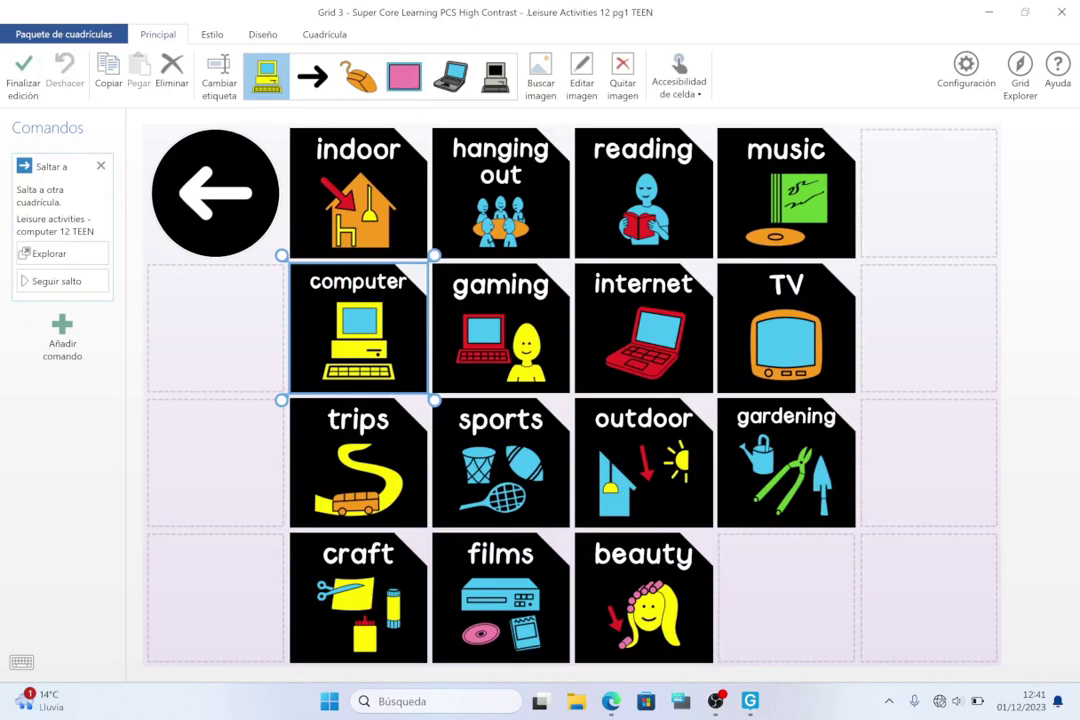
pyautogui.click(622, 75)
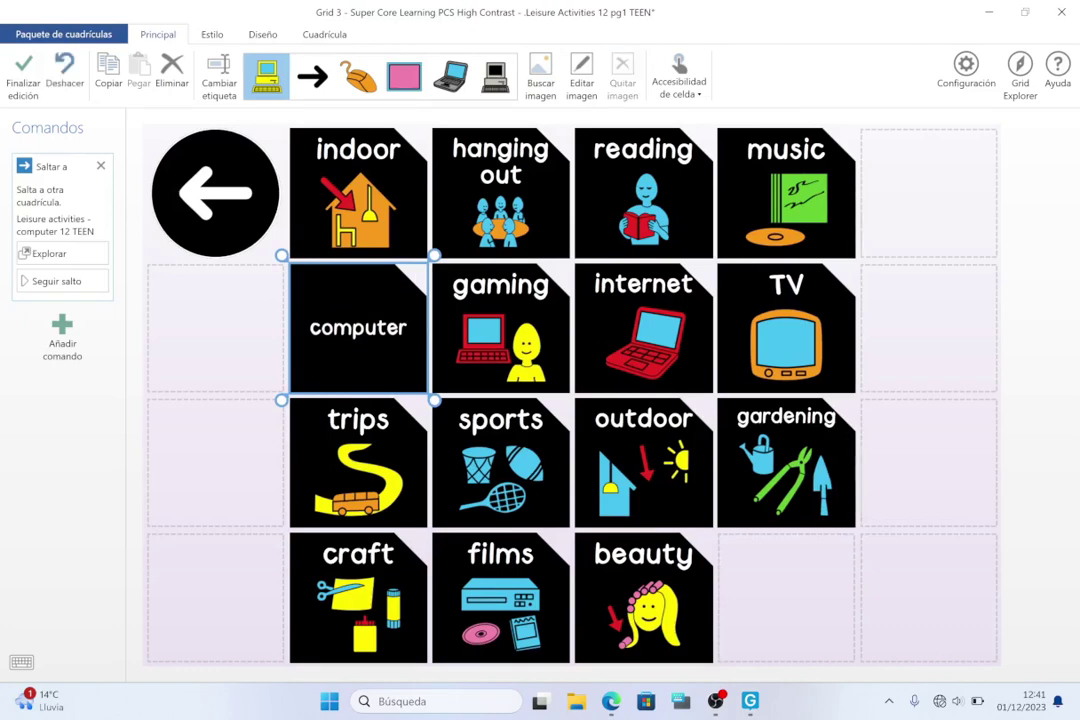
pyautogui.click(679, 75)
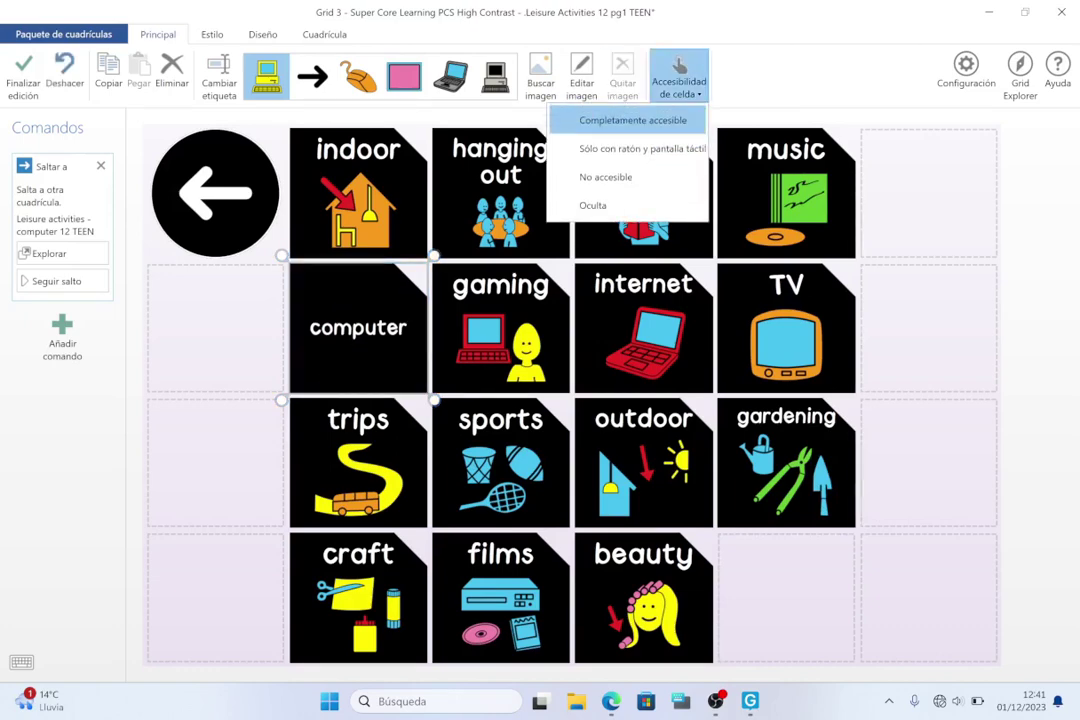
pyautogui.click(593, 205)
pyautogui.click(215, 328)
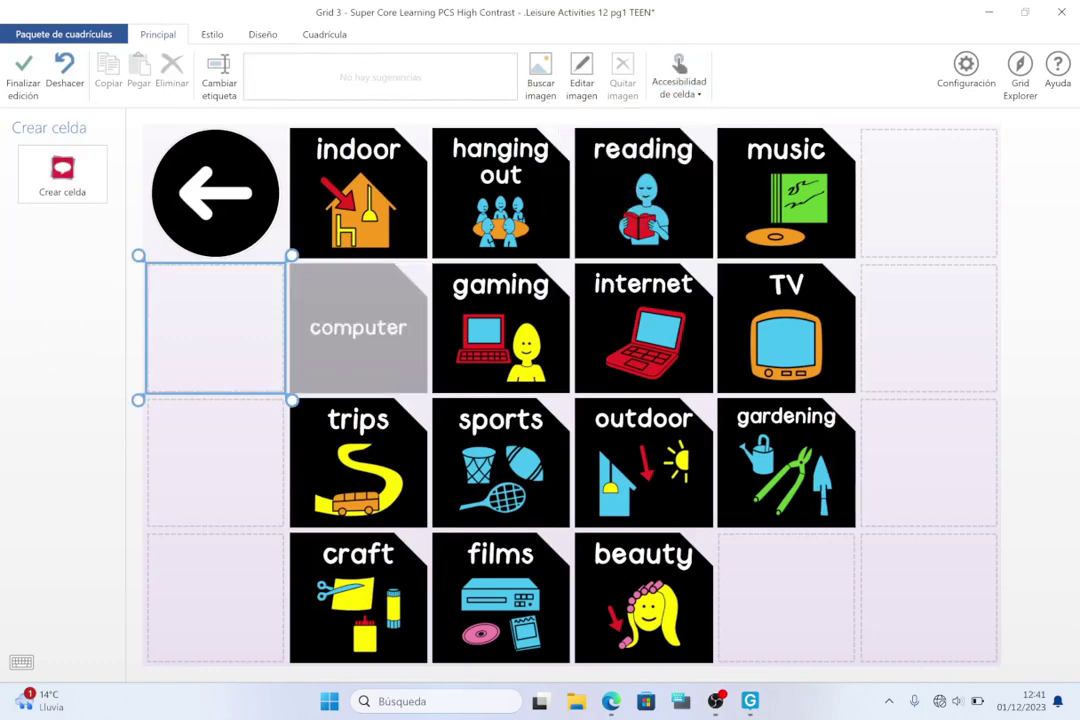
# Remove the picture from the gaming cell and deselect the cell.
pyautogui.click(500, 328)
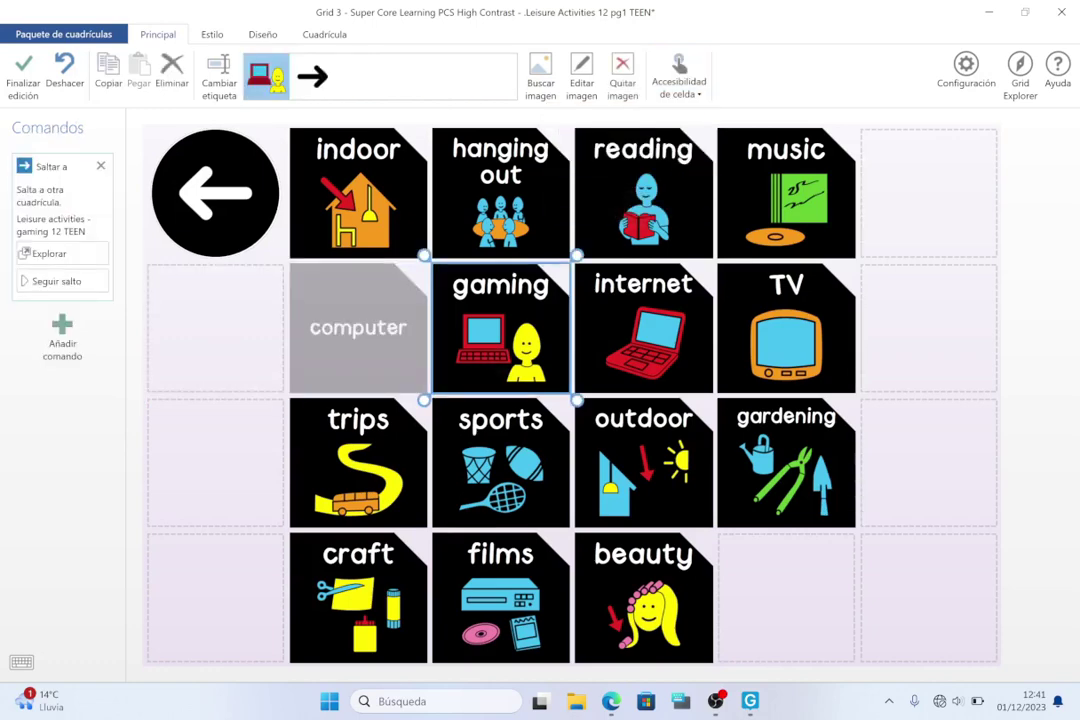
pyautogui.click(622, 75)
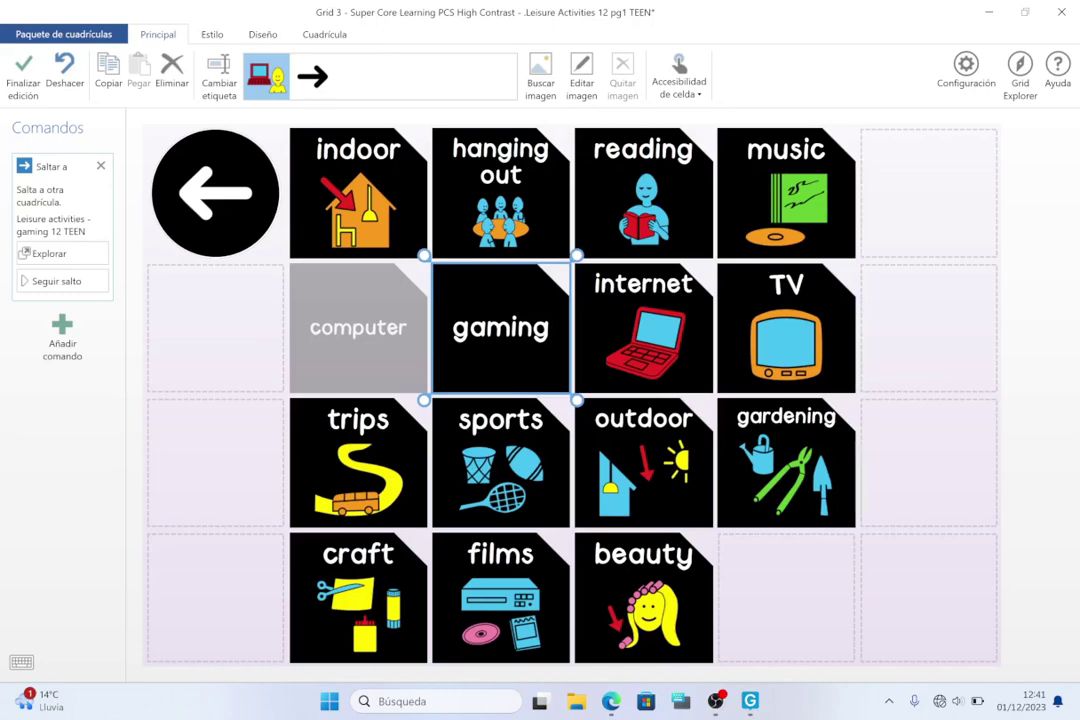
pyautogui.click(929, 462)
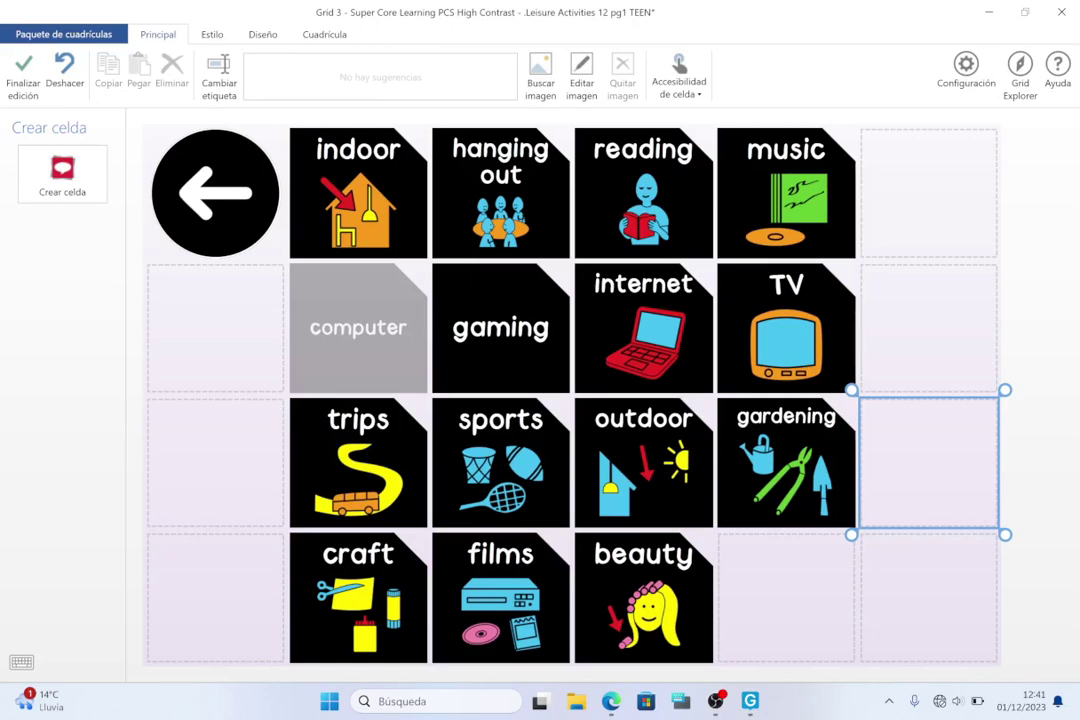
# Open the internet cell's picture for editing, set the pen colour to mint green, and look at the available shapes.
pyautogui.click(643, 328)
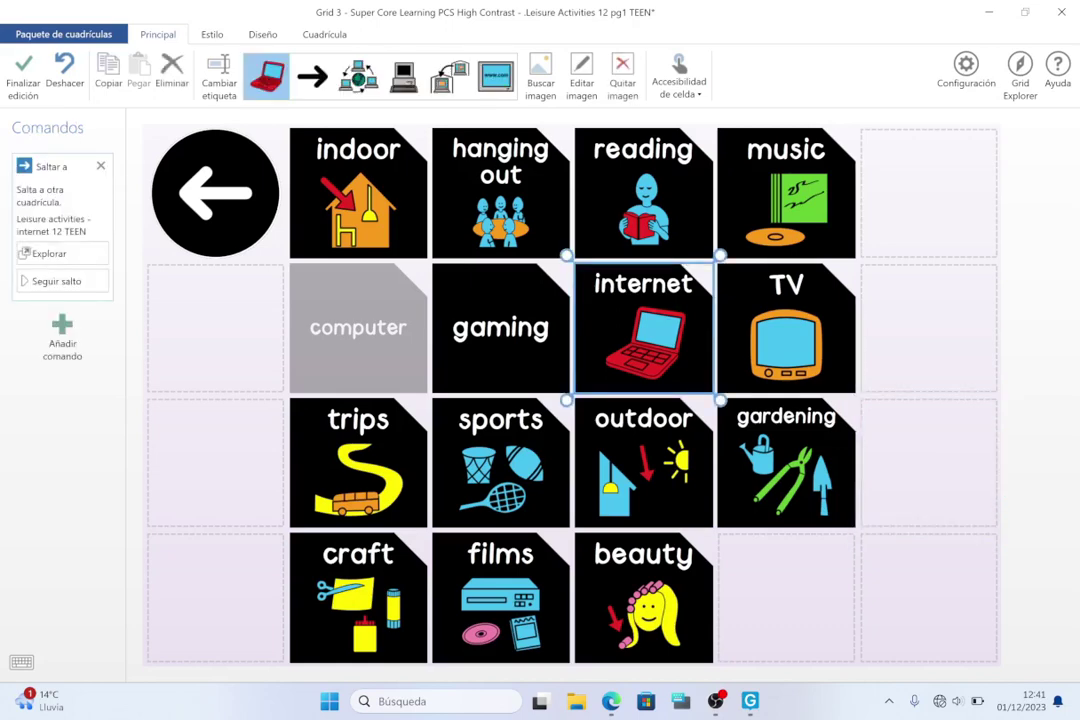
pyautogui.click(581, 75)
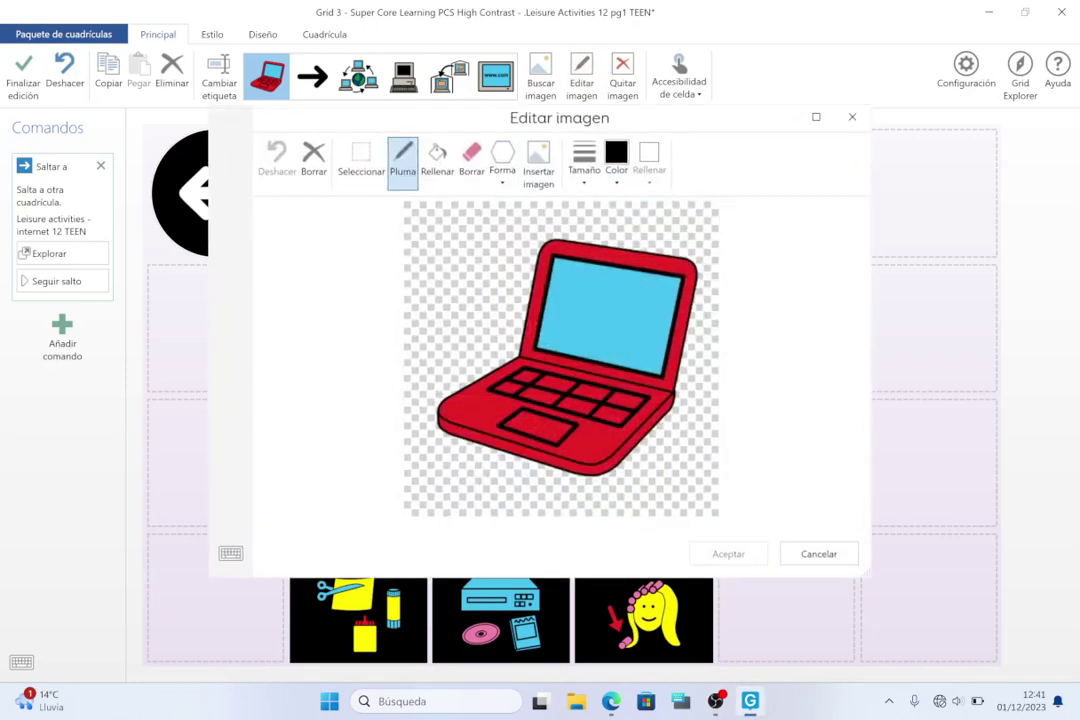
pyautogui.click(616, 158)
pyautogui.click(604, 261)
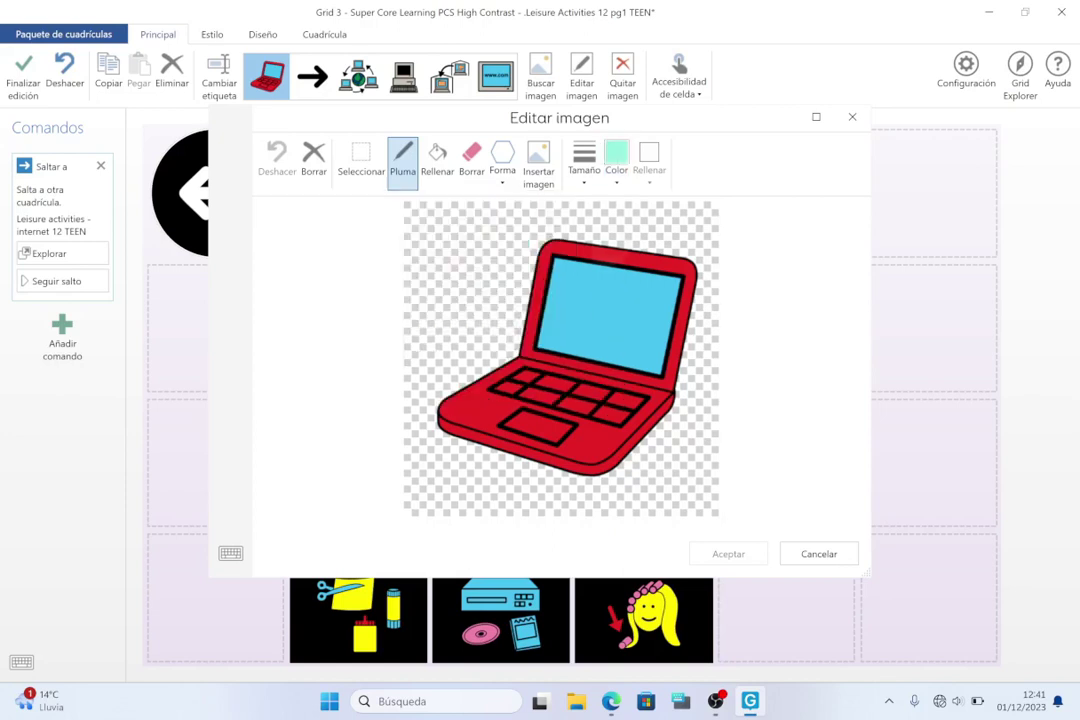
pyautogui.click(502, 160)
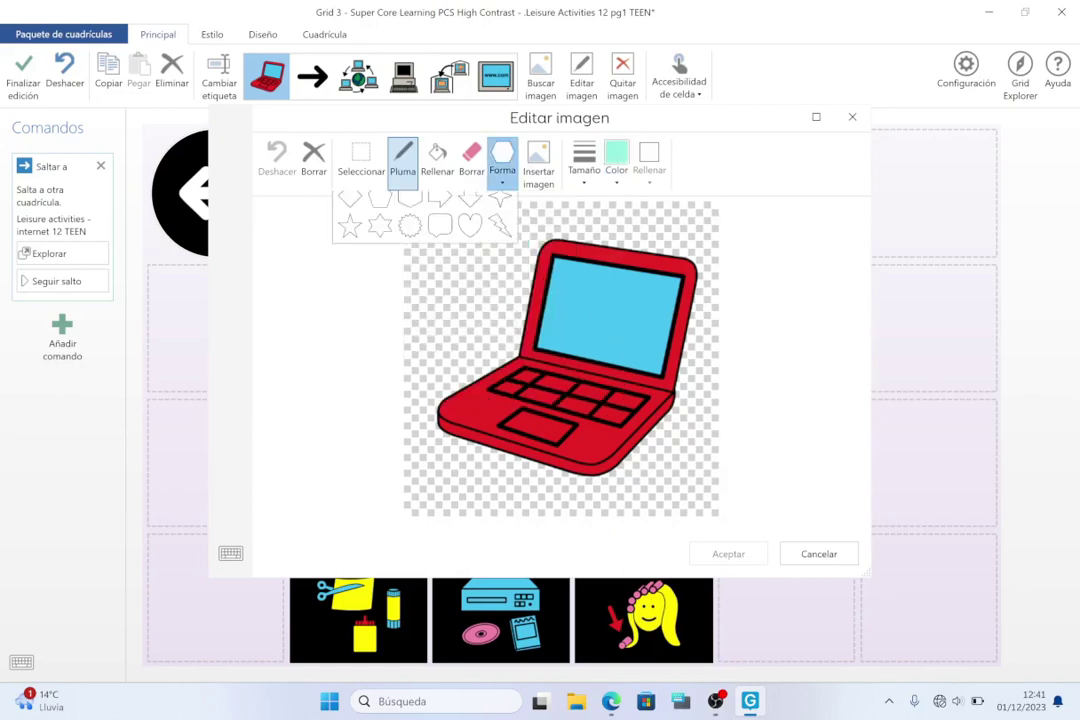
pyautogui.click(829, 543)
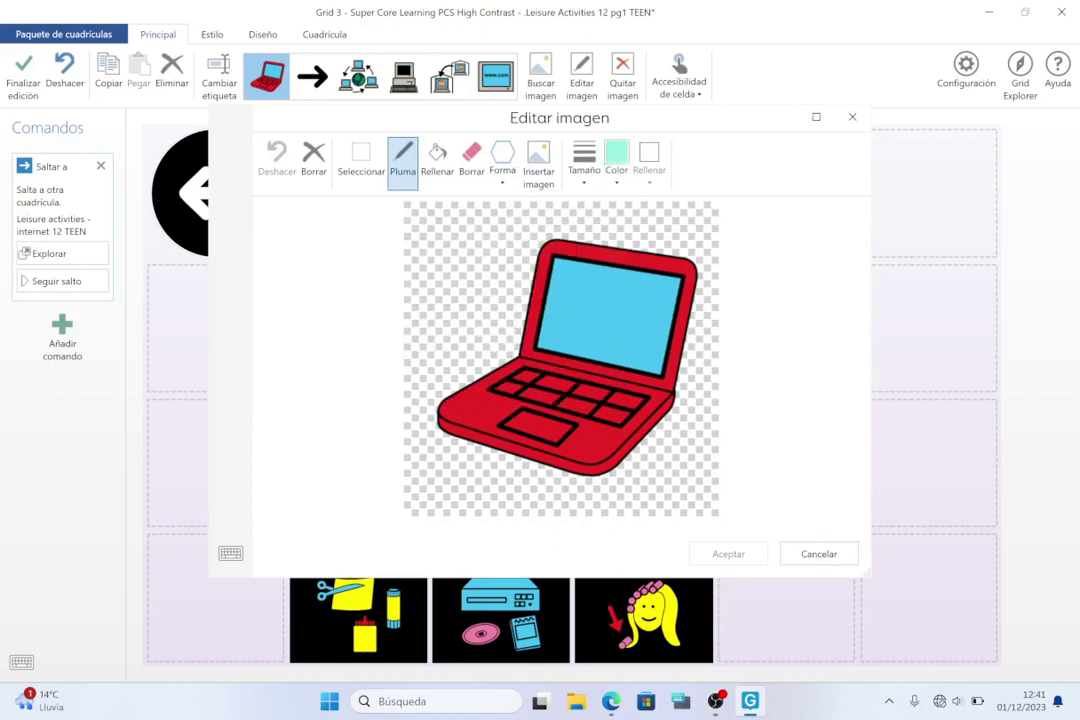
# Insert the stick-figure animal symbol from the Animales category into the internet cell's picture and accept the edited image.
pyautogui.click(538, 163)
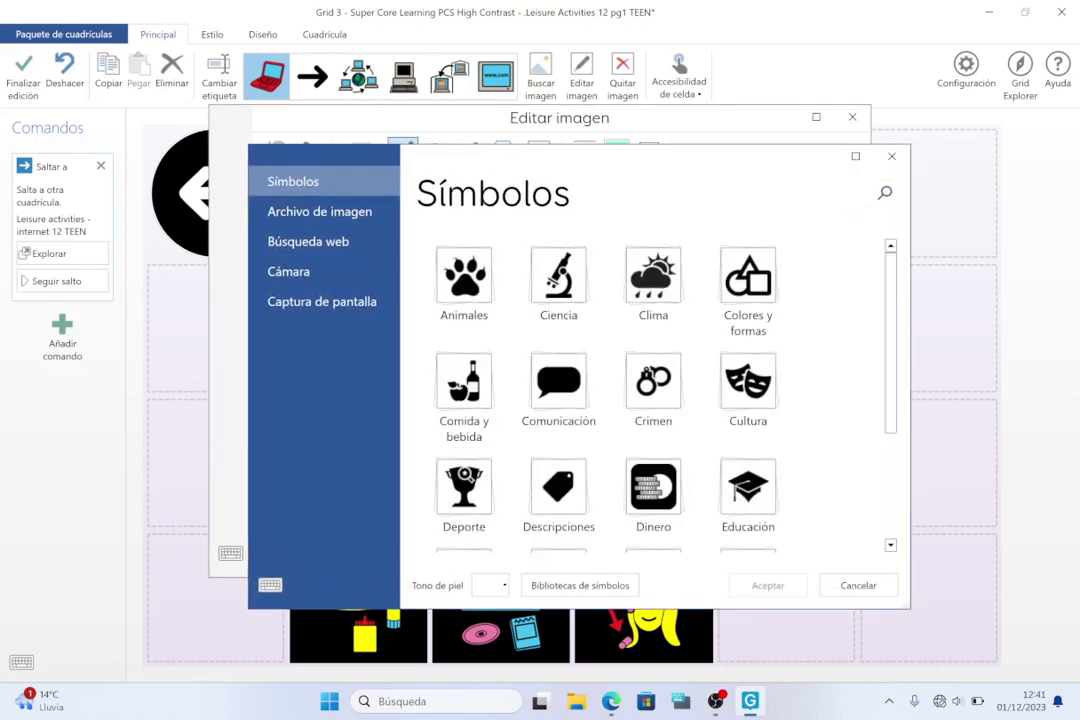
pyautogui.click(464, 283)
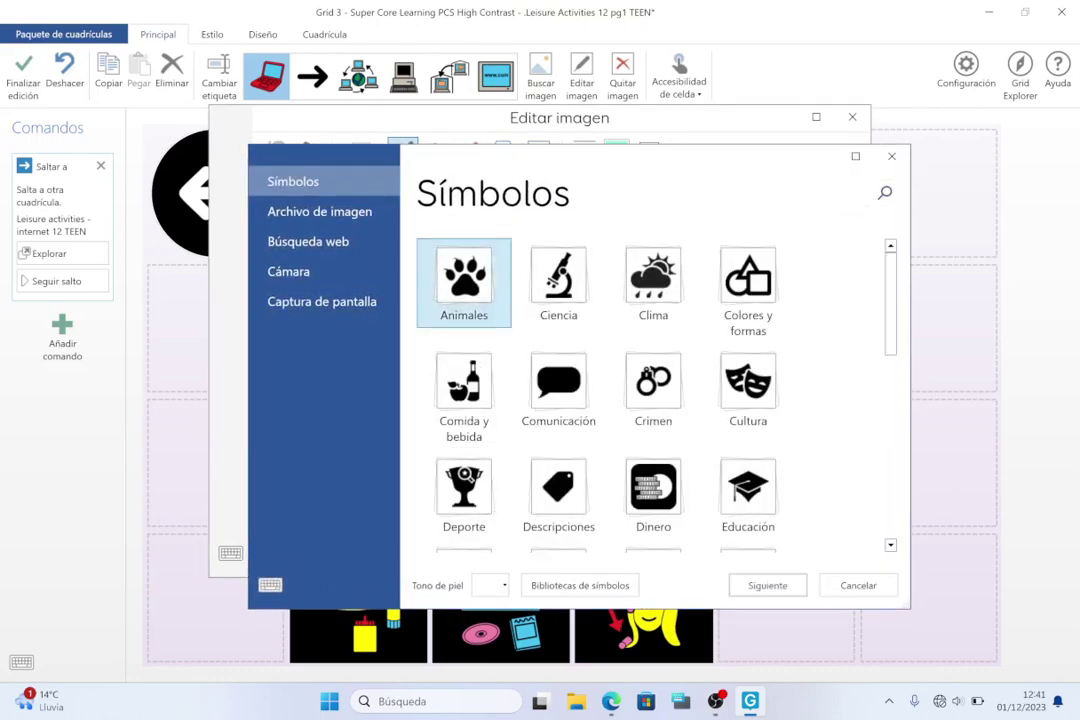
pyautogui.moveTo(891, 305); pyautogui.dragTo(891, 490)
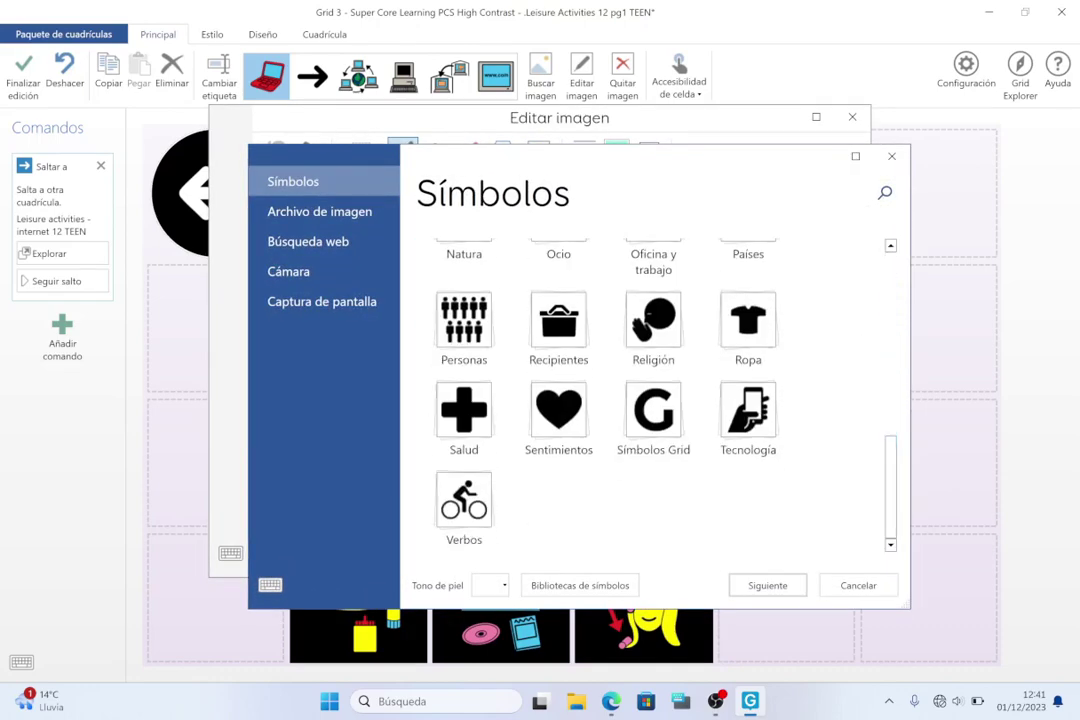
pyautogui.click(767, 585)
pyautogui.click(558, 505)
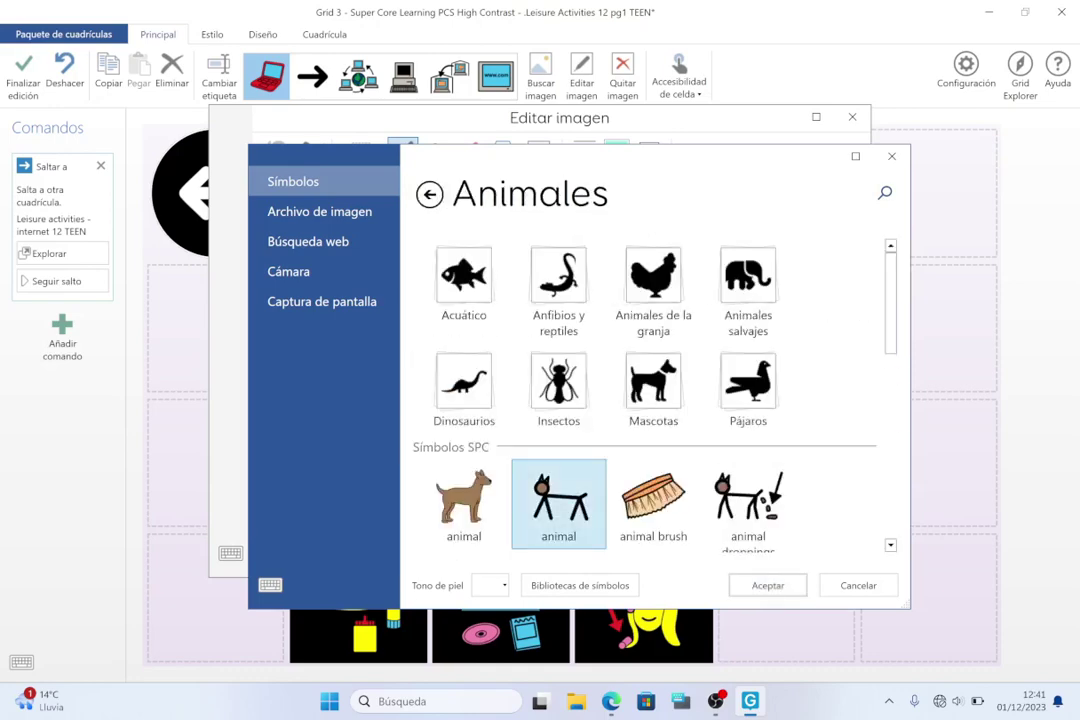
pyautogui.click(767, 585)
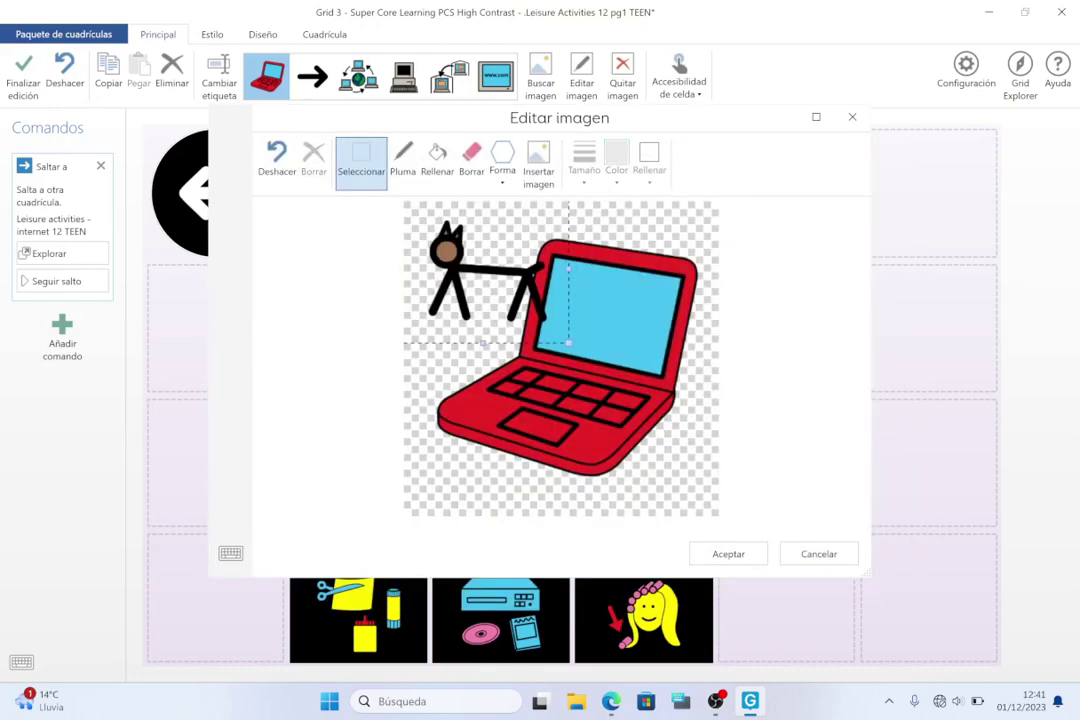
pyautogui.press('Return')
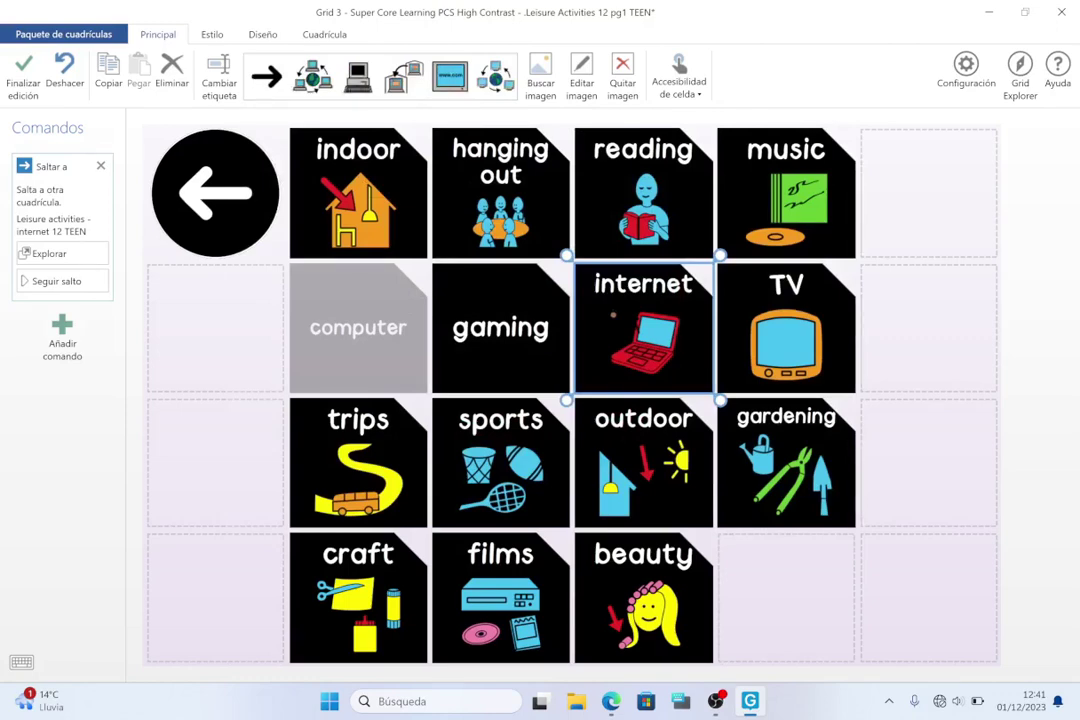
# Give the TV cell a mint green fill and change its shape to a speech bubble.
pyautogui.click(786, 328)
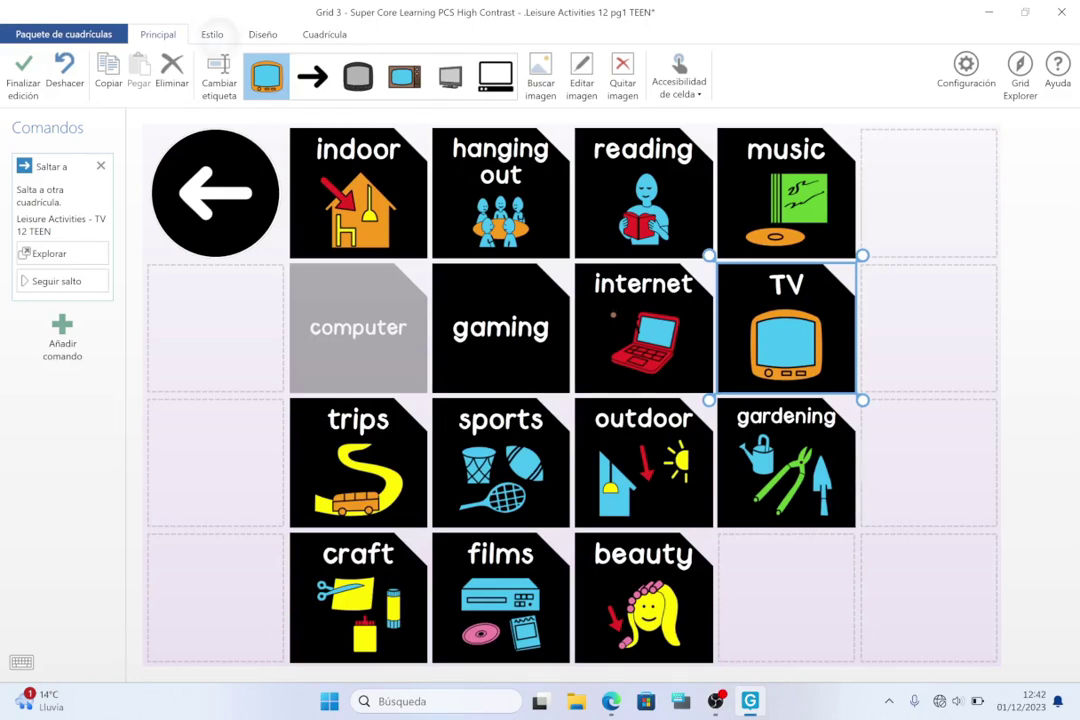
pyautogui.click(212, 34)
pyautogui.click(447, 85)
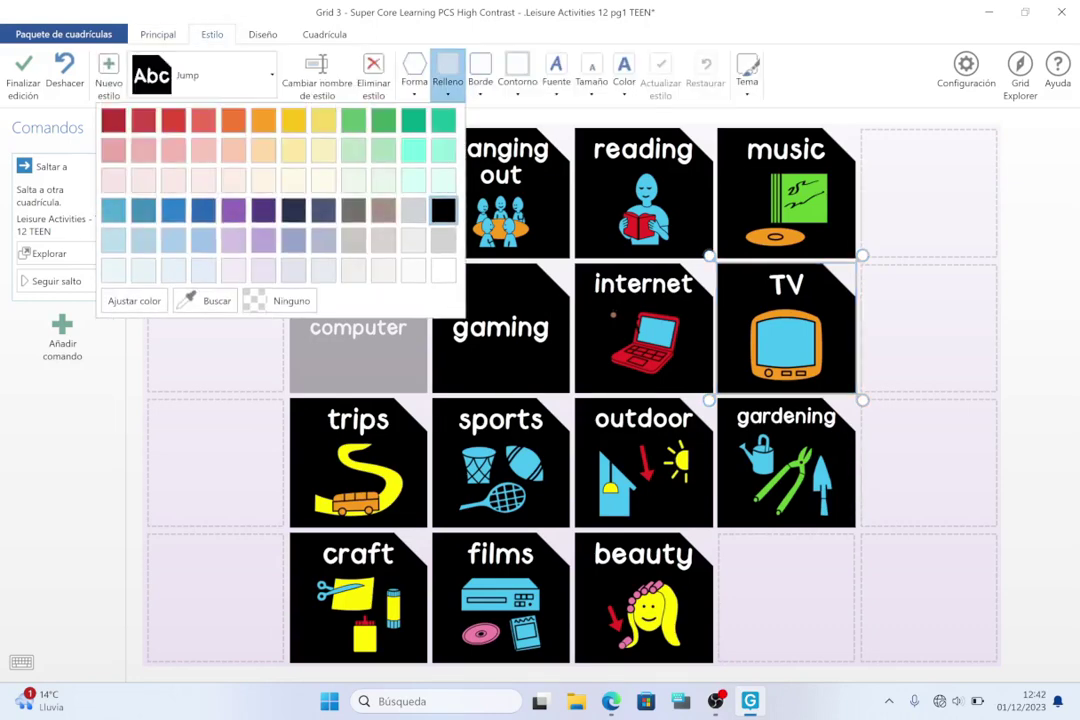
pyautogui.click(300, 175)
pyautogui.click(414, 80)
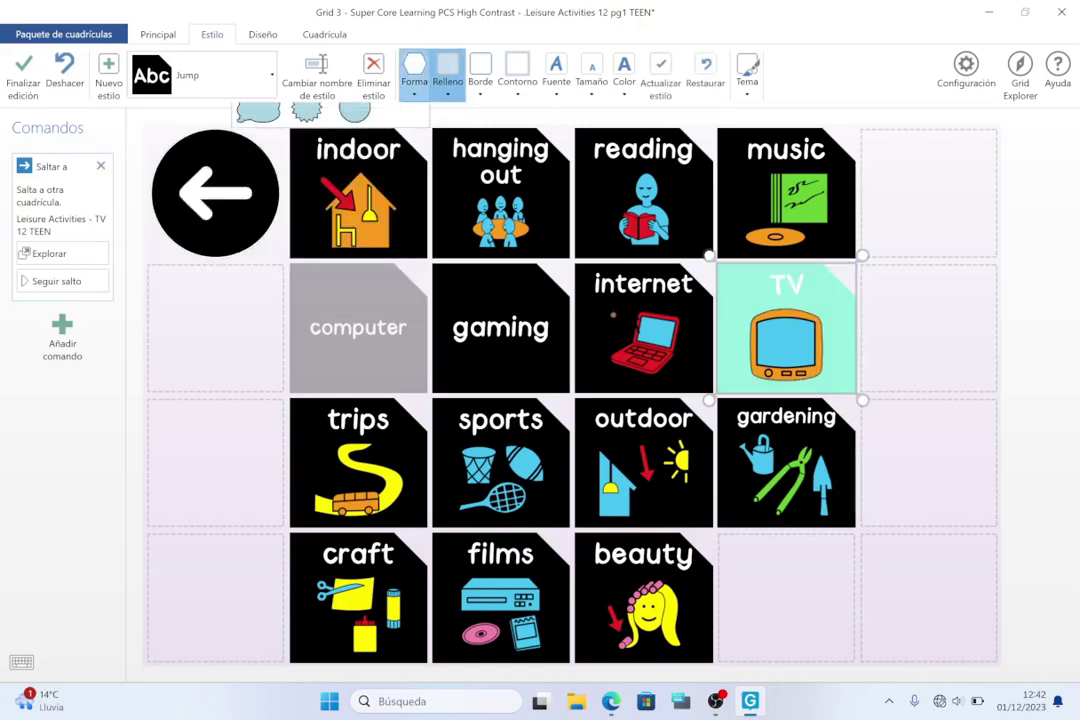
pyautogui.click(354, 145)
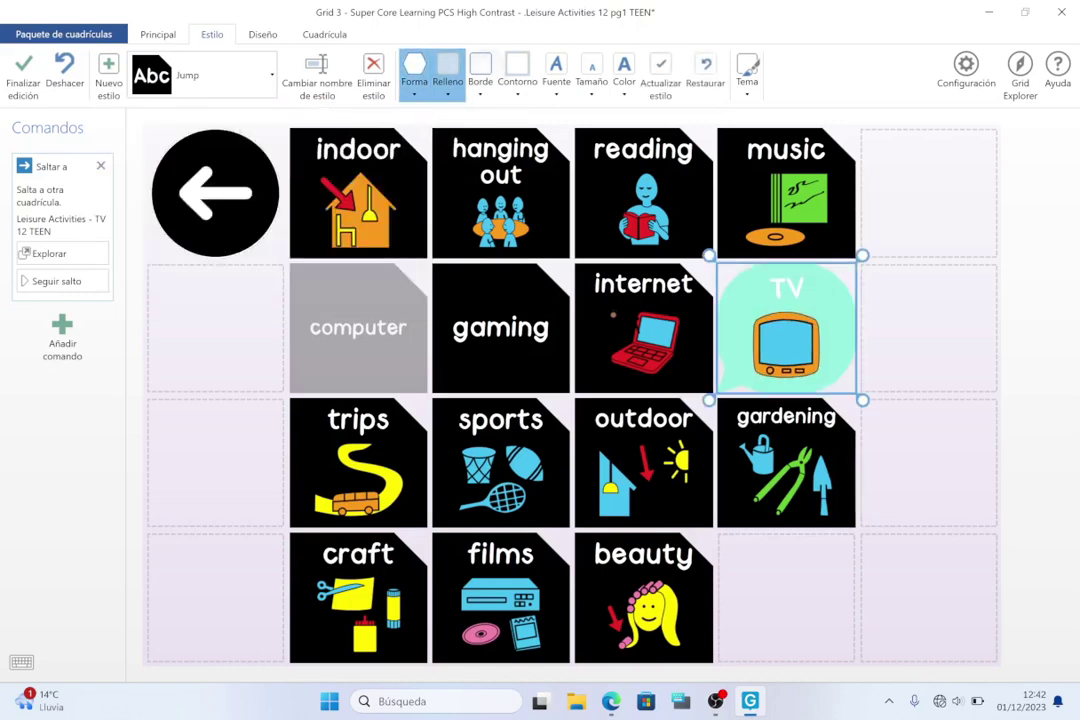
# Set the TV cell's border to red and its surround to light blue, and deselect the cell.
pyautogui.click(480, 85)
pyautogui.click(203, 180)
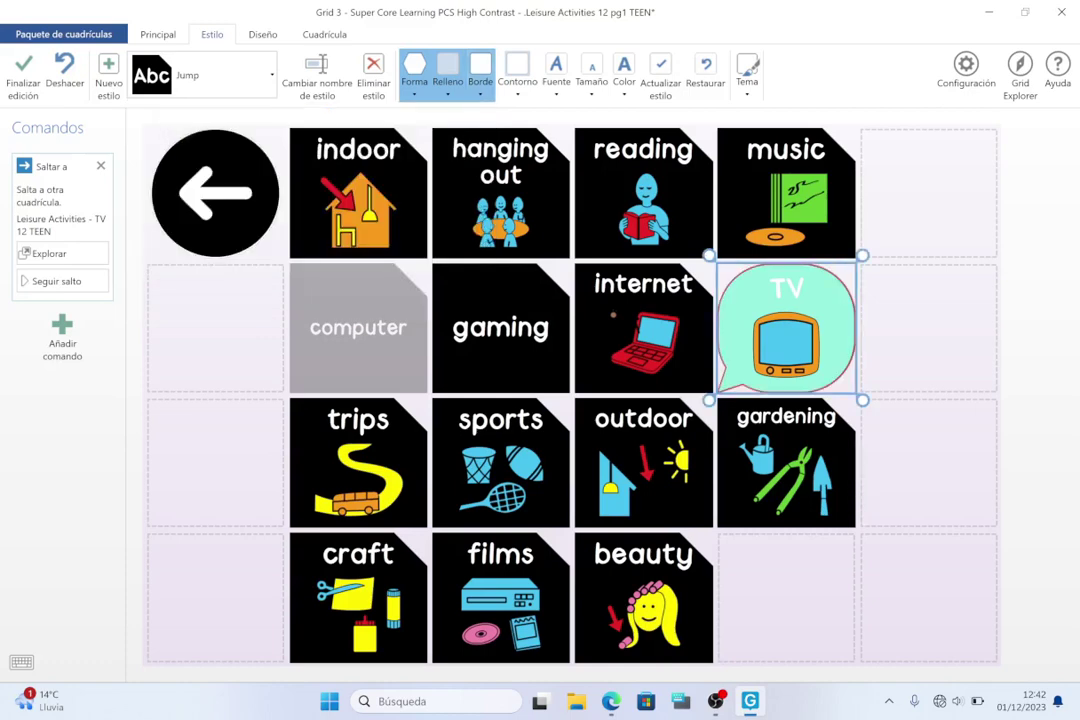
pyautogui.click(517, 80)
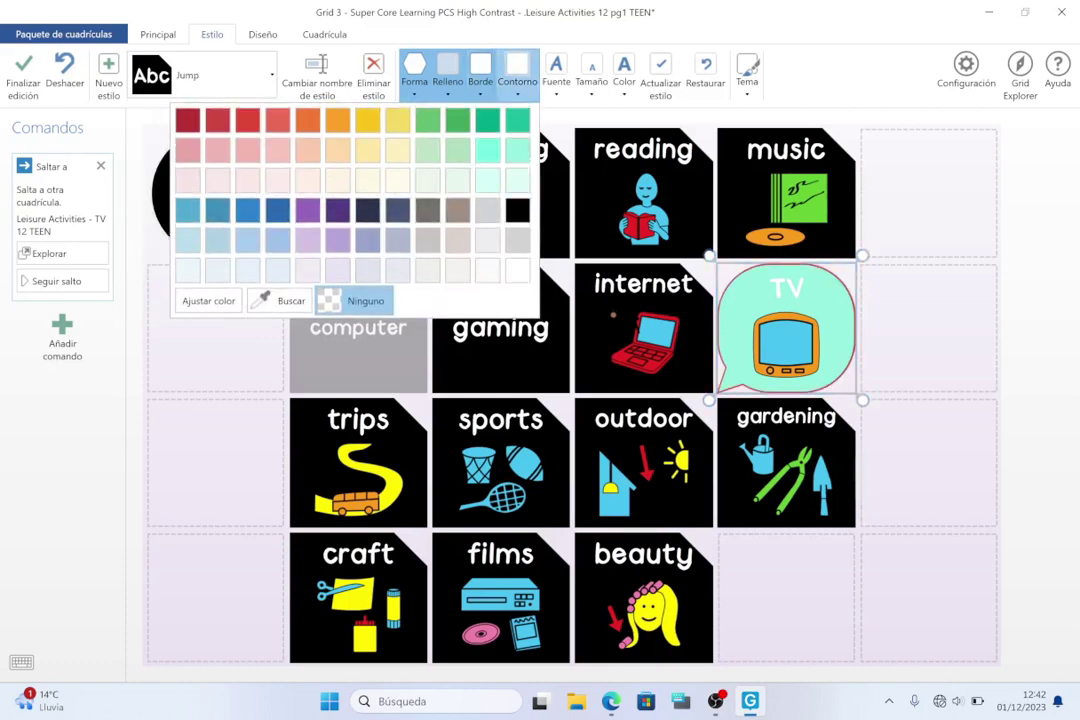
pyautogui.click(218, 240)
pyautogui.click(929, 463)
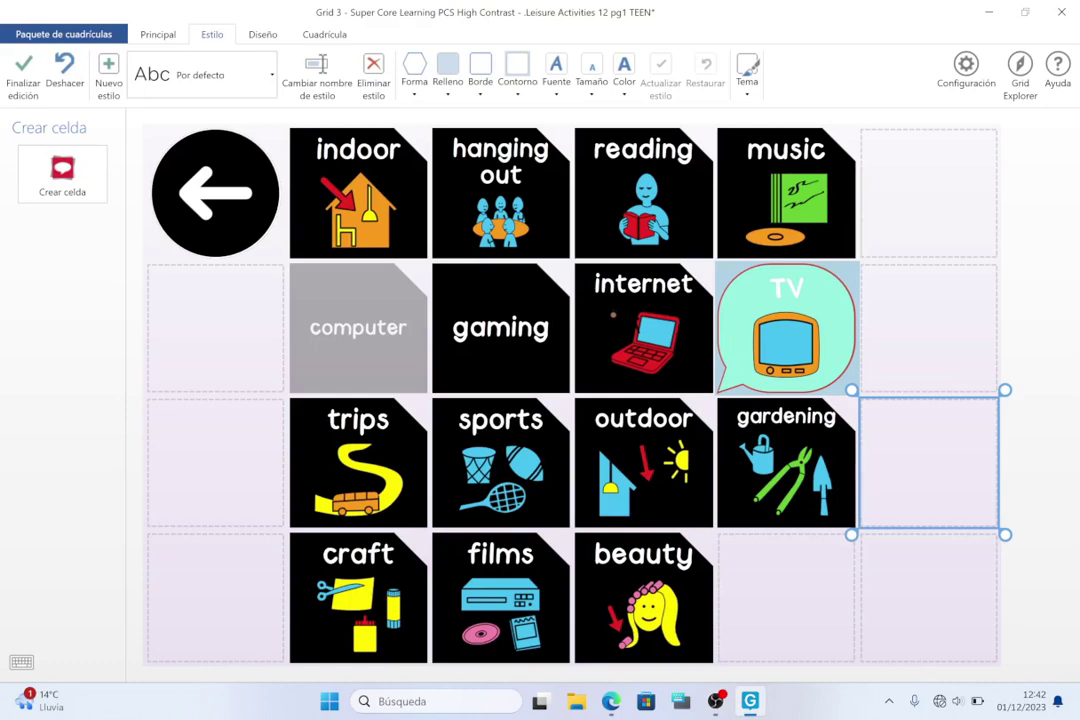
# Examine the command categories that can be added to the reading cell, and close the list without adding one.
pyautogui.click(643, 194)
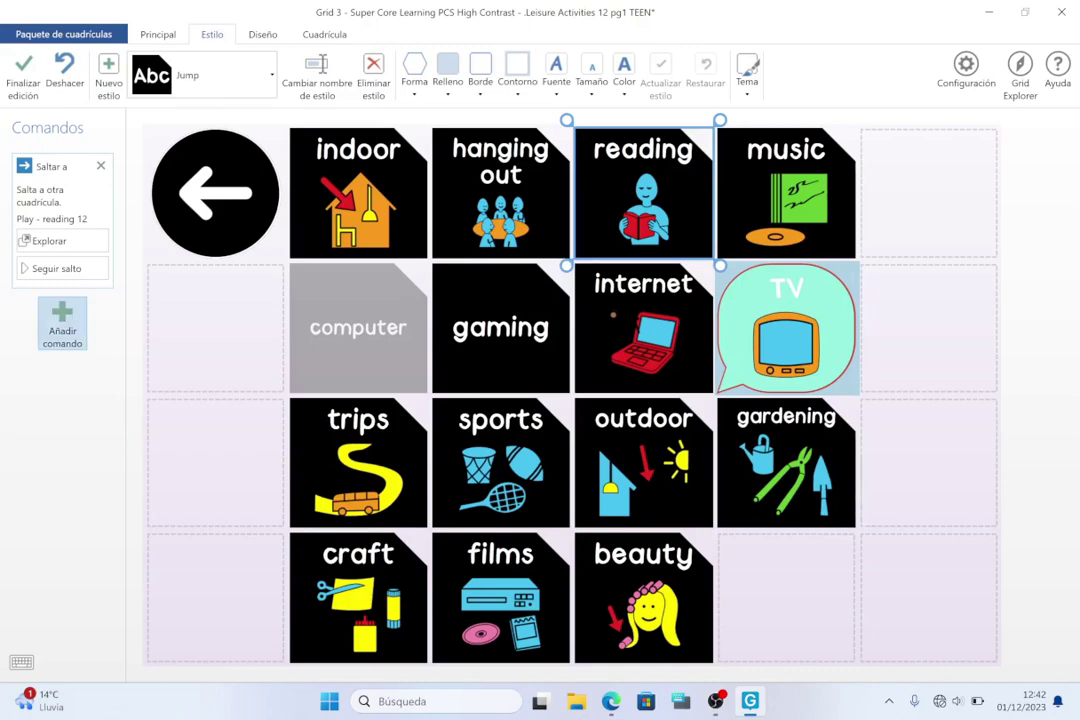
pyautogui.click(62, 322)
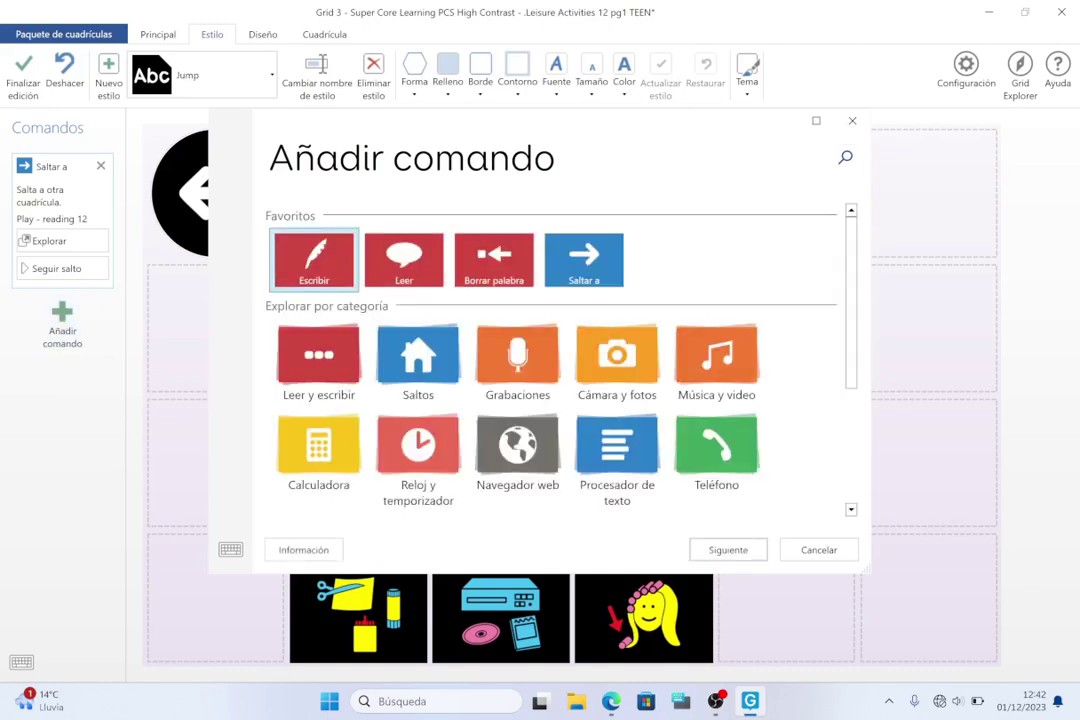
pyautogui.scroll(-3, 517, 360)
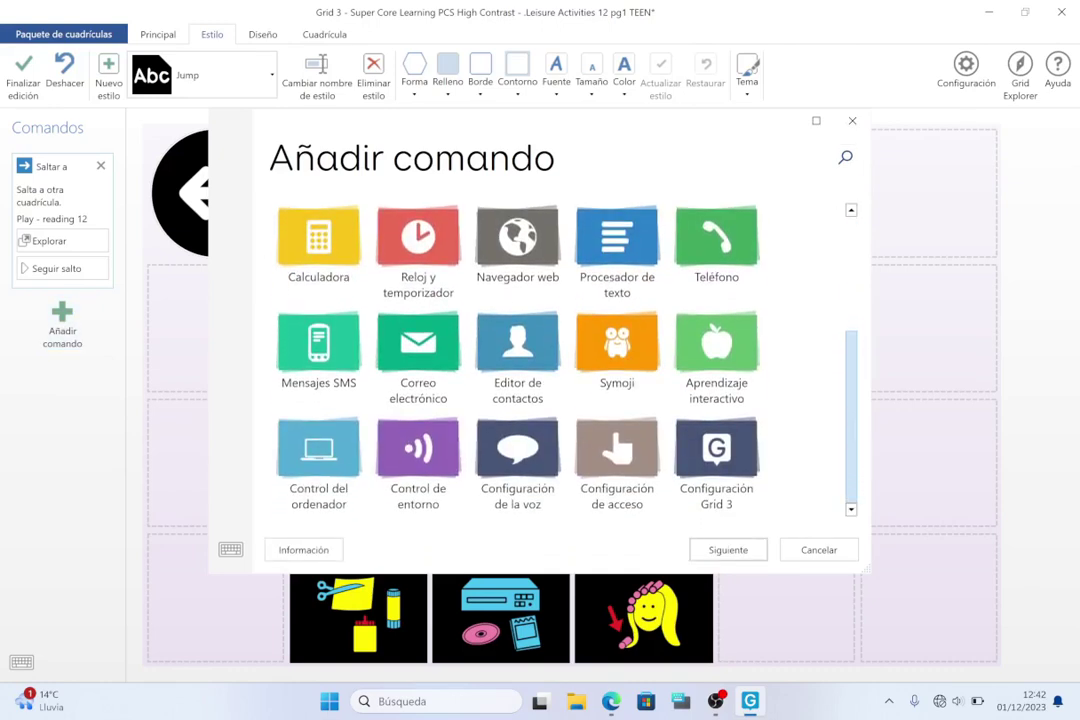
pyautogui.press('Escape')
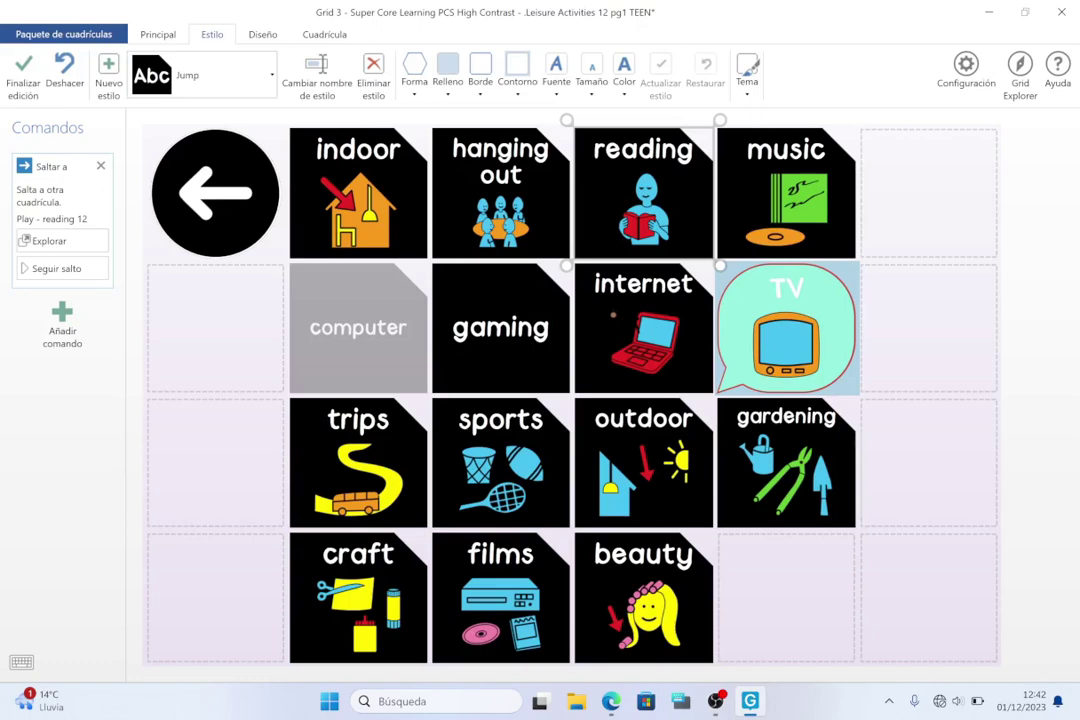
# Finish editing, save the changes to the Super Core Learning PCS High Contrast grid set, and open the sports grid.
pyautogui.click(23, 72)
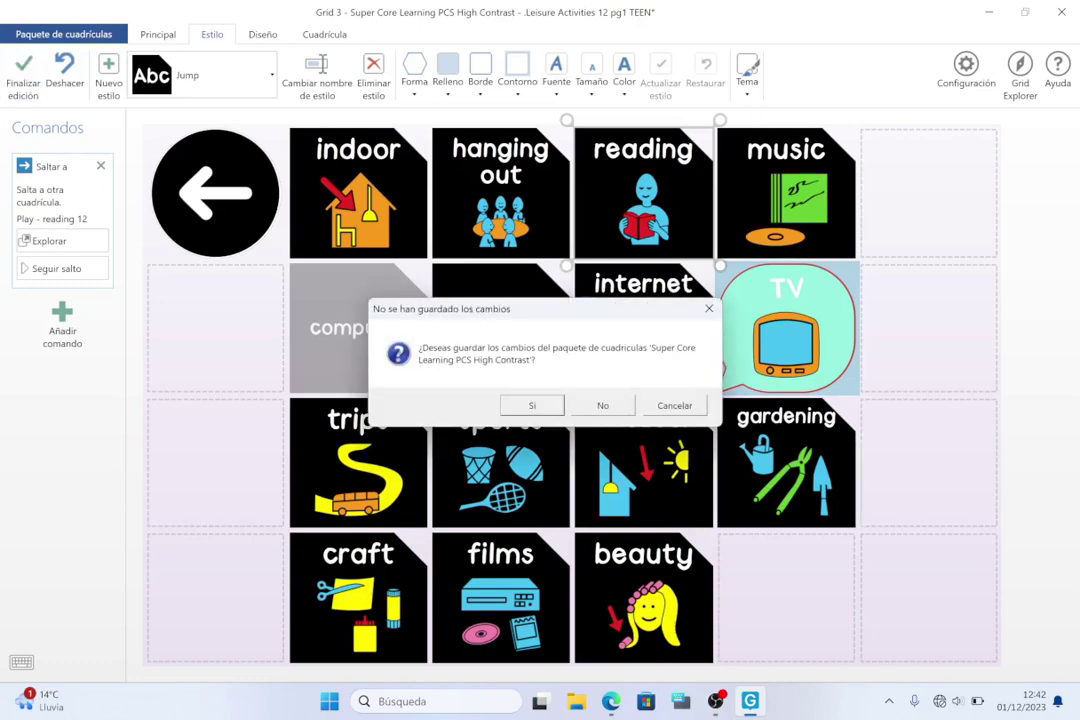
pyautogui.press('Return')
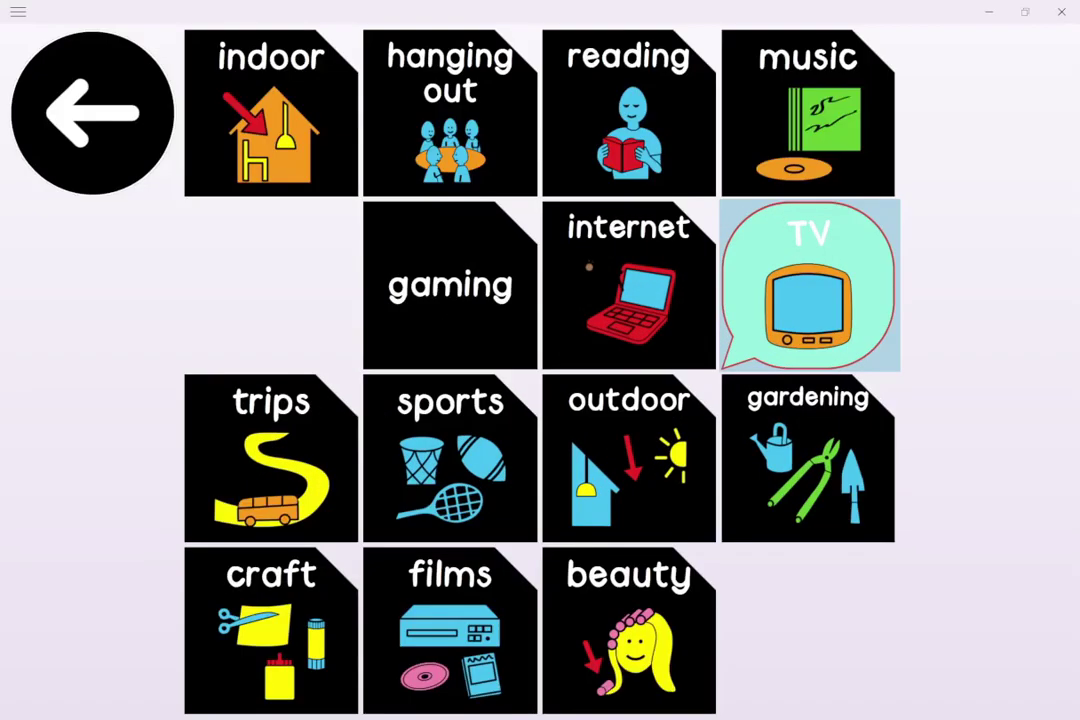
pyautogui.click(450, 458)
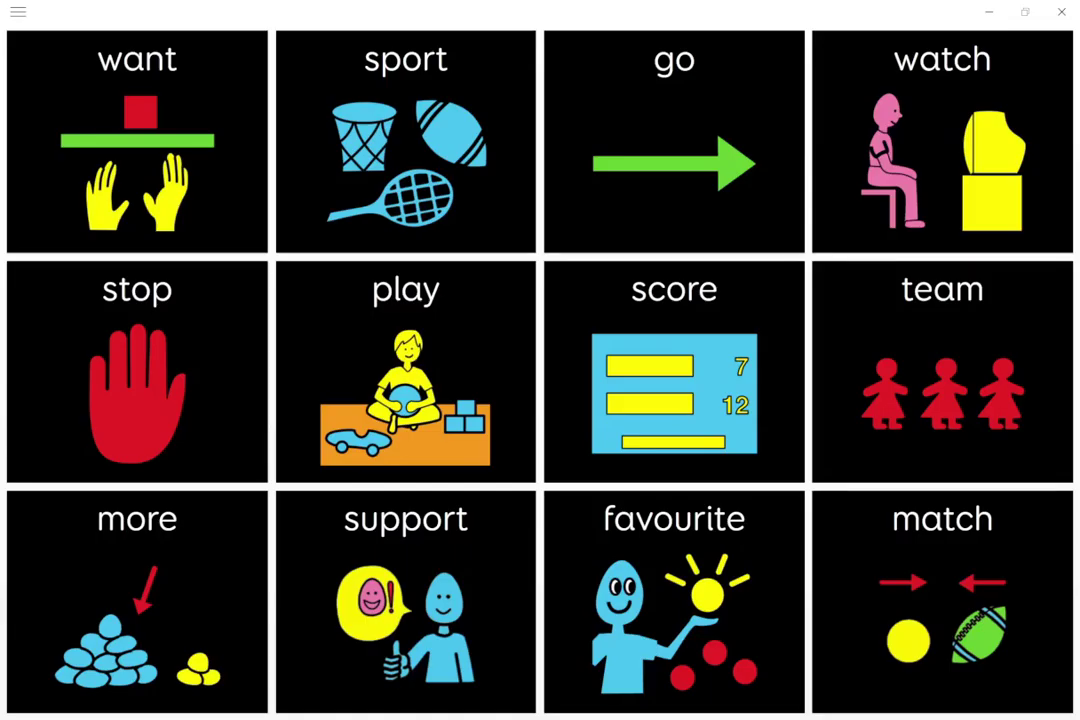
# Look at the print options for the sports grid and try printing it with Microsoft Print to PDF, cancelling the file save.
pyautogui.click(18, 12)
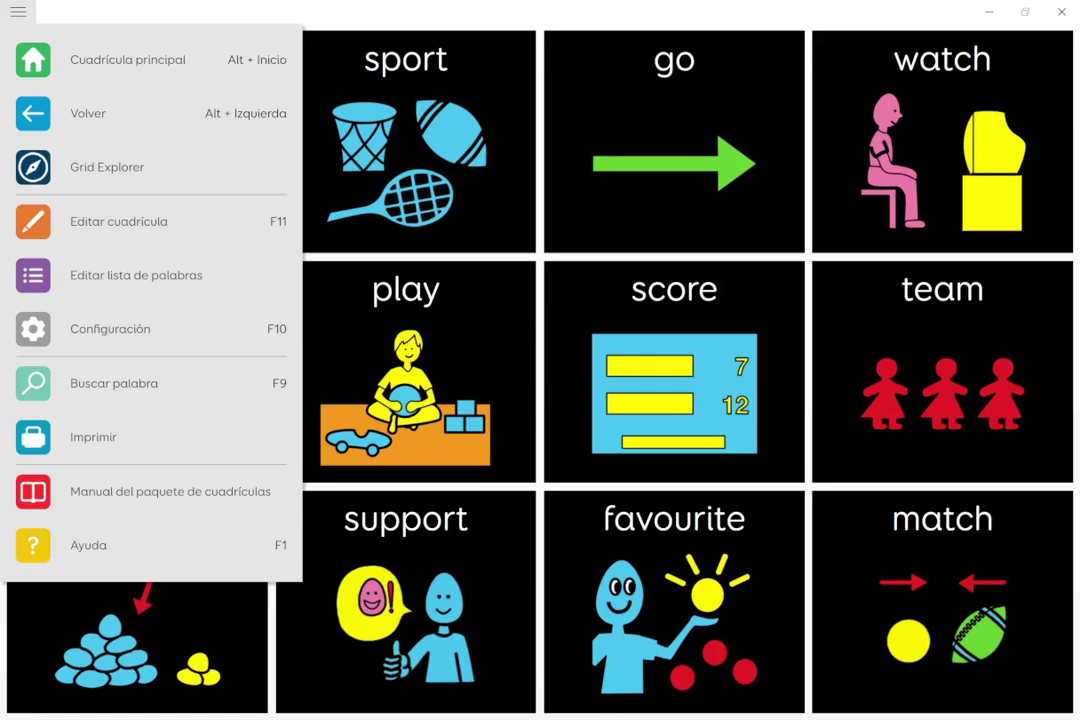
pyautogui.click(85, 437)
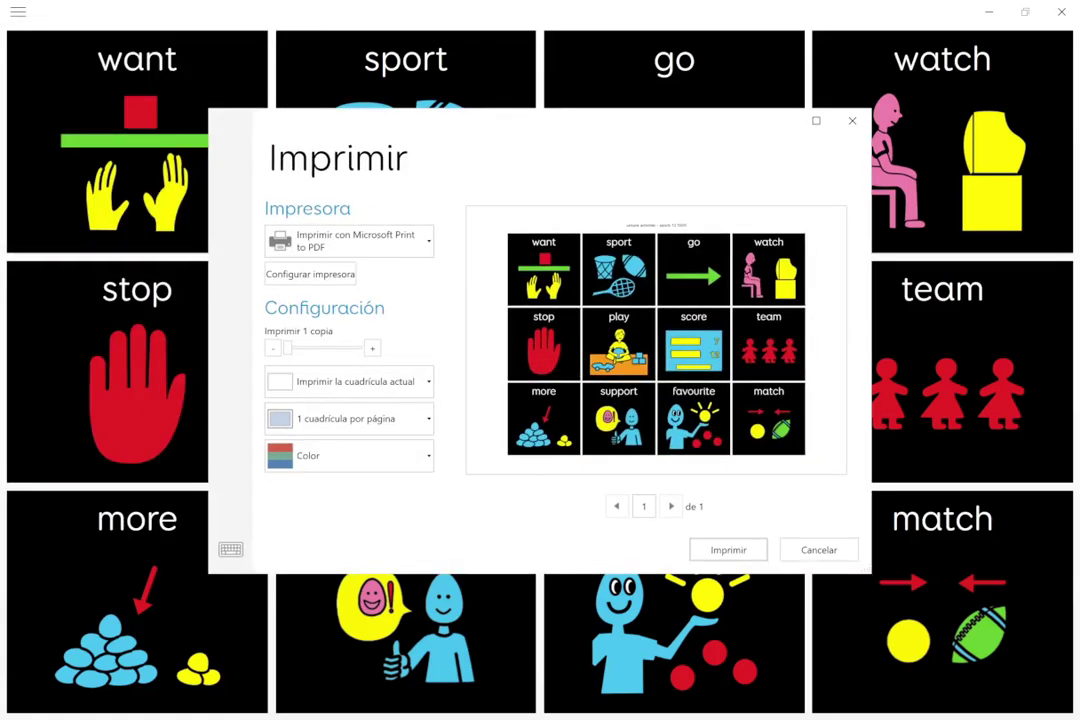
pyautogui.click(728, 550)
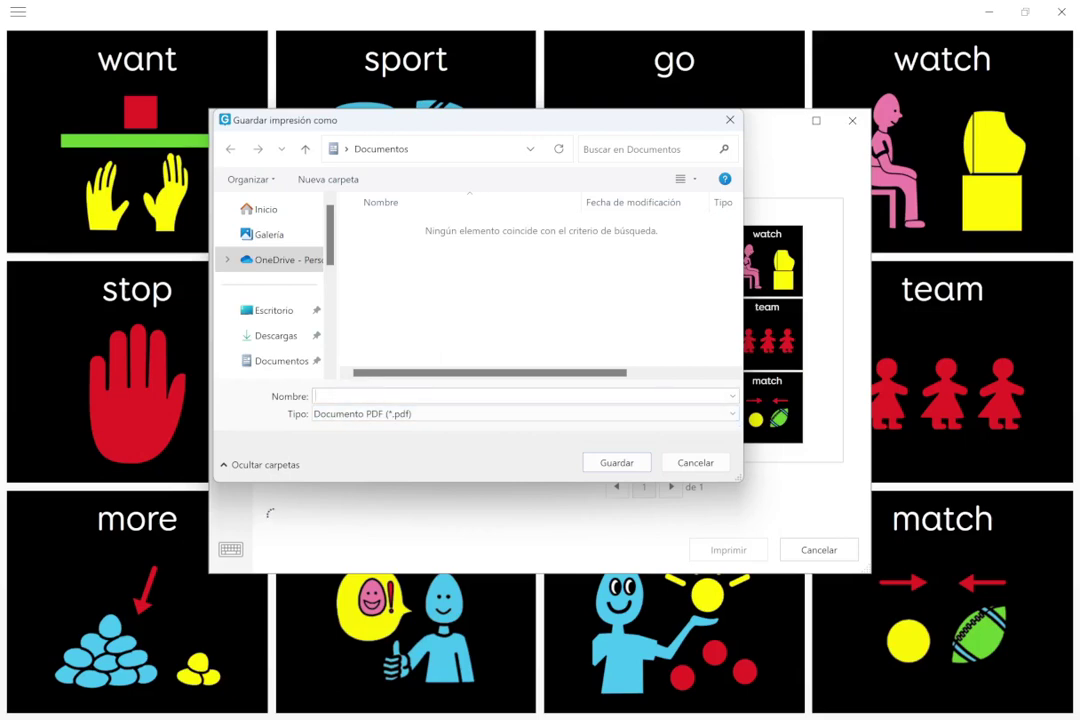
pyautogui.press('Escape')
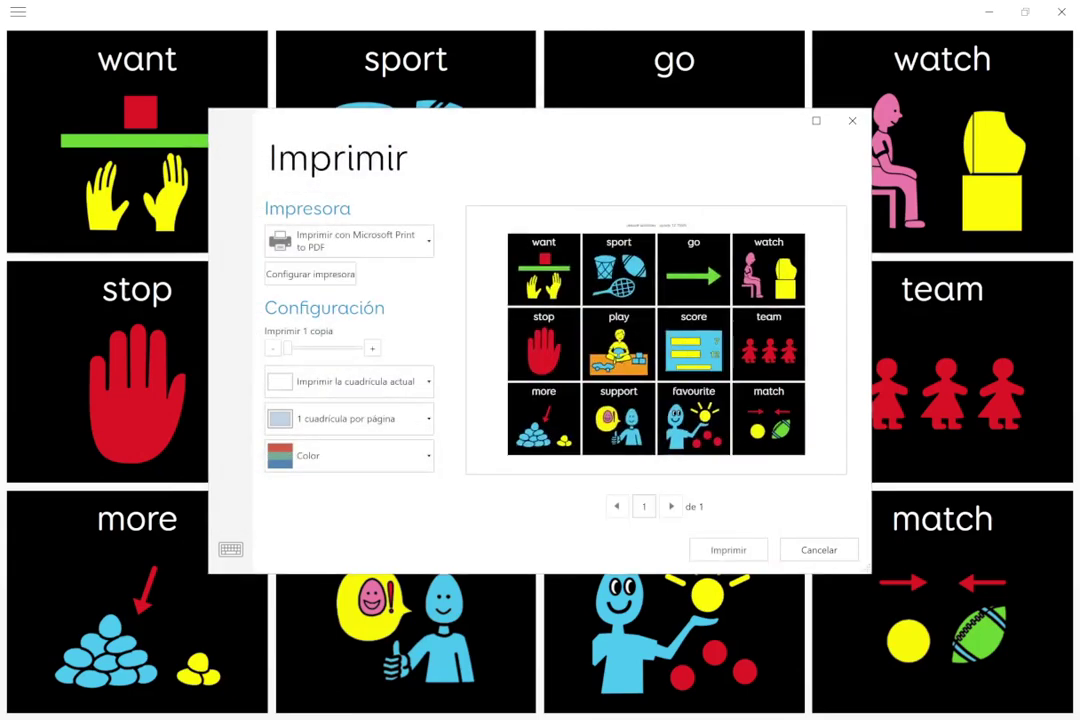
# Return to Grid Explorer, open the Super Core Learning PCS High Contrast grid set and go to its daily life grid.
pyautogui.click(18, 12)
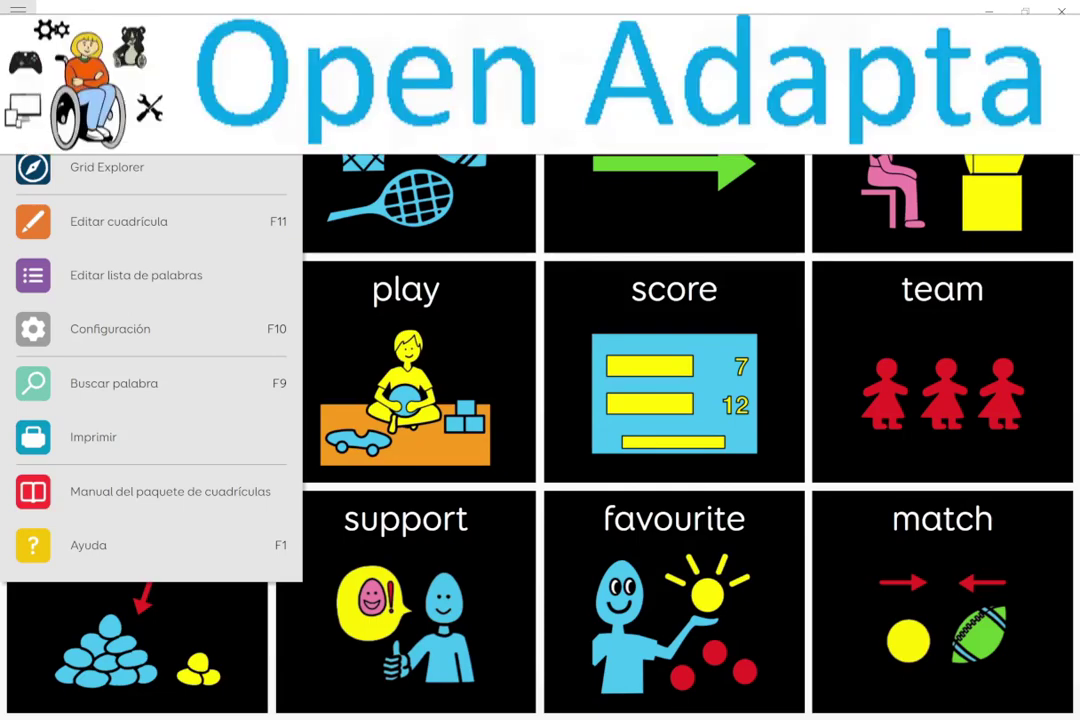
pyautogui.click(107, 167)
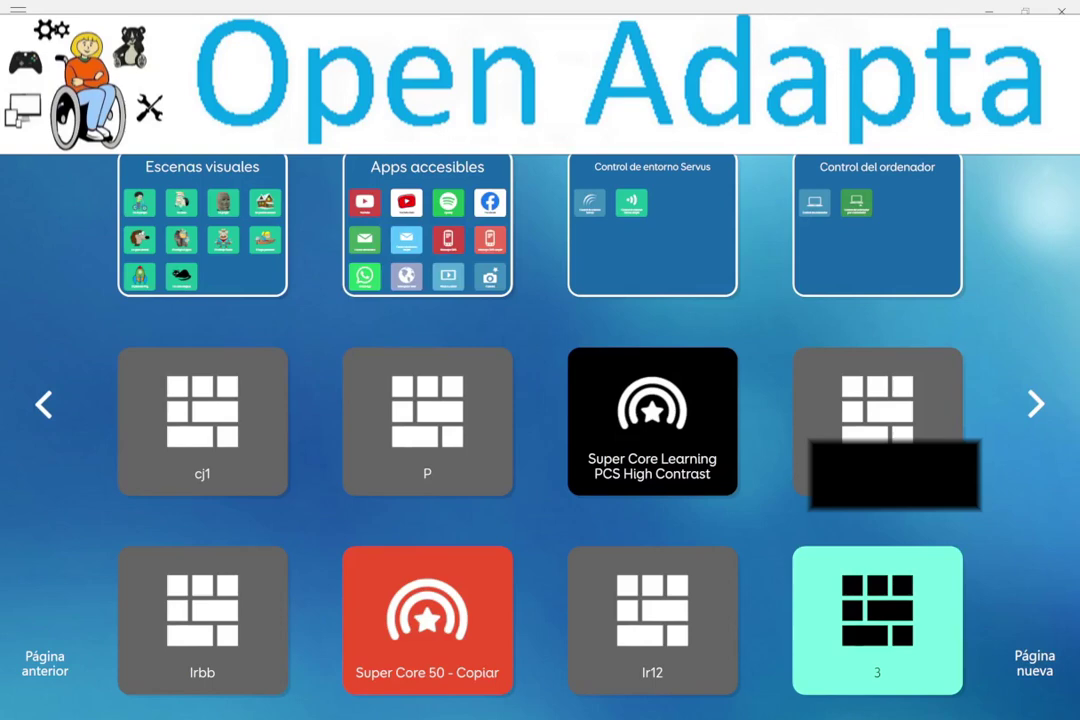
pyautogui.click(652, 421)
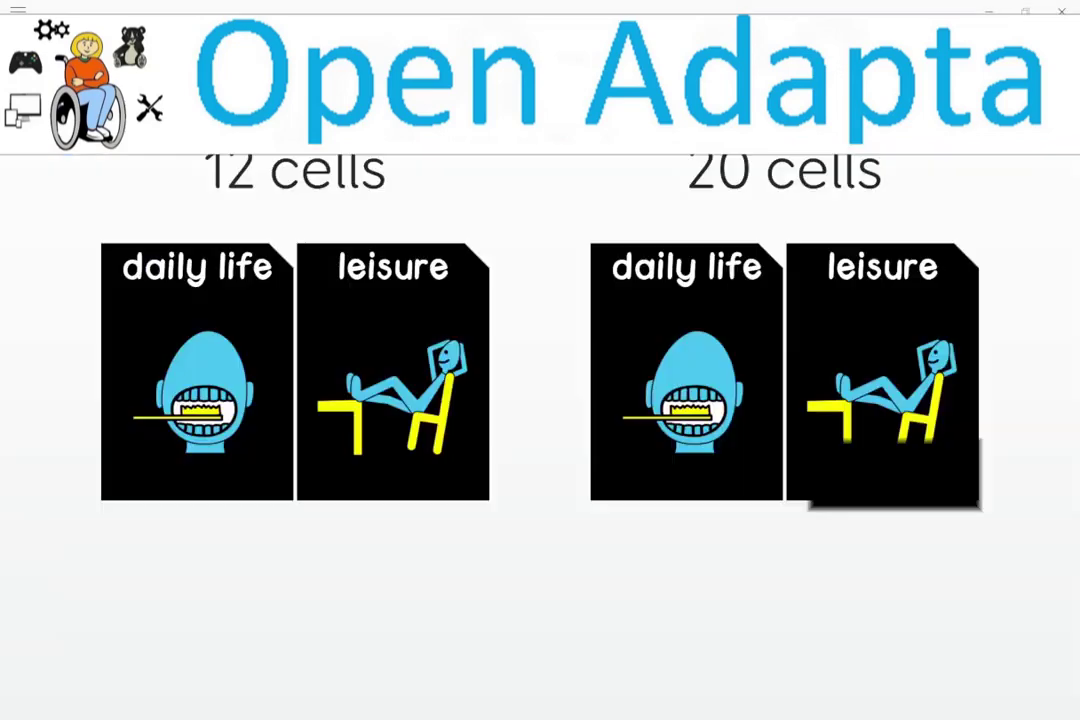
pyautogui.click(882, 375)
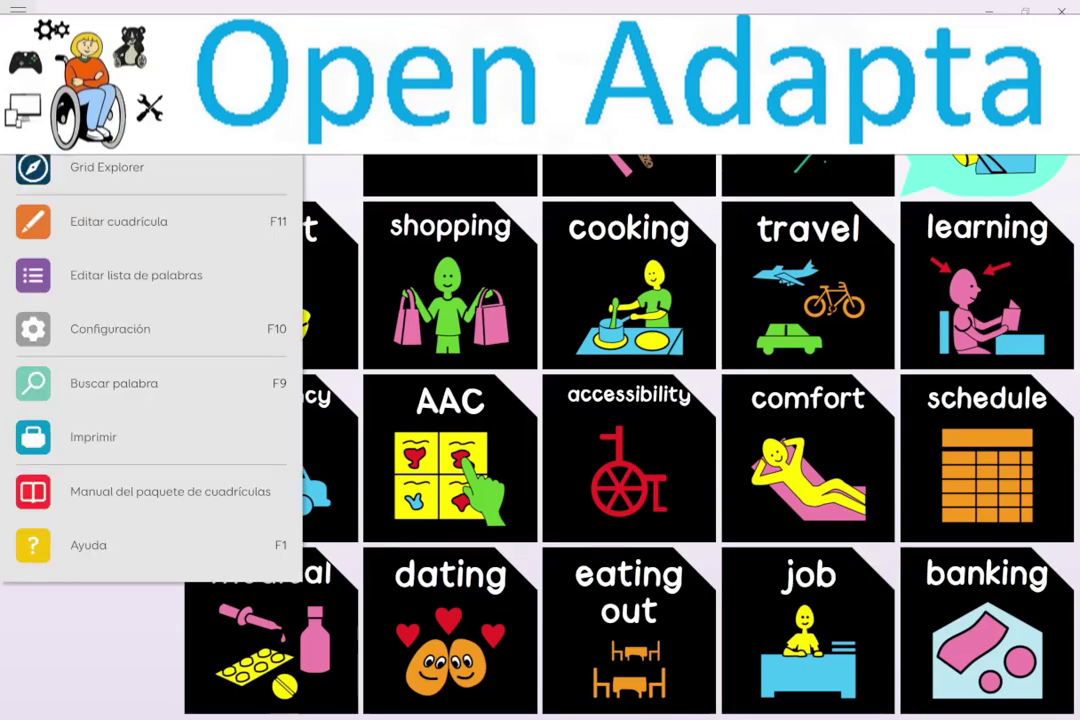
# Open the settings, examine the Acceso methods, the Mirada options and the Voz settings, and close them without changes.
pyautogui.click(110, 329)
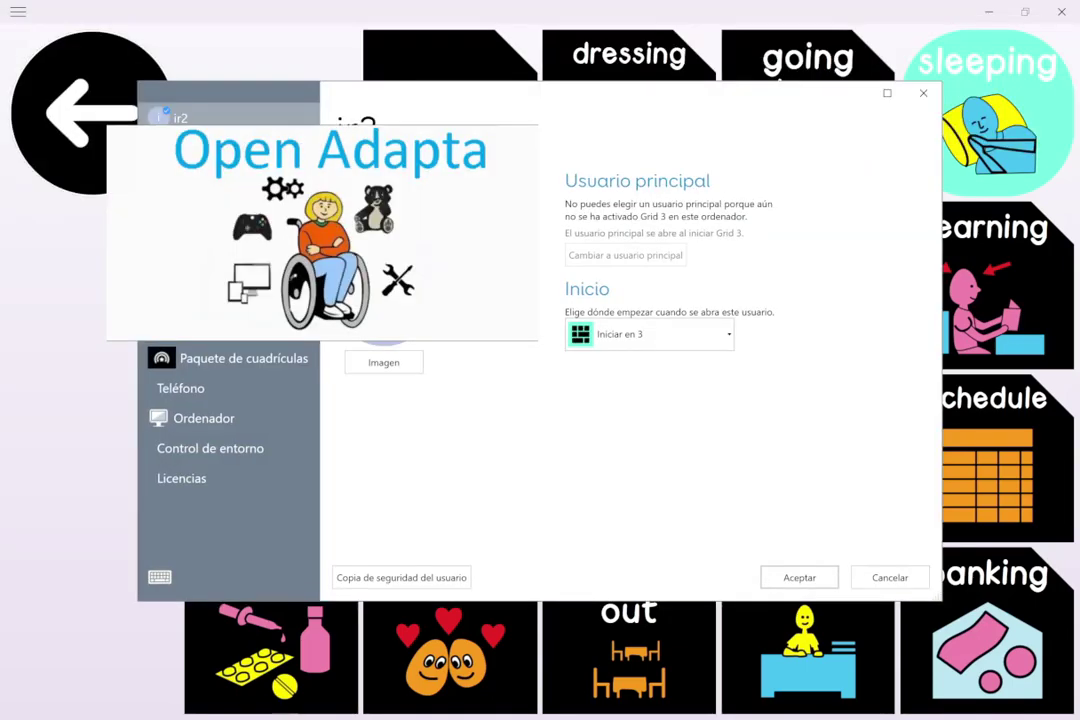
pyautogui.click(185, 328)
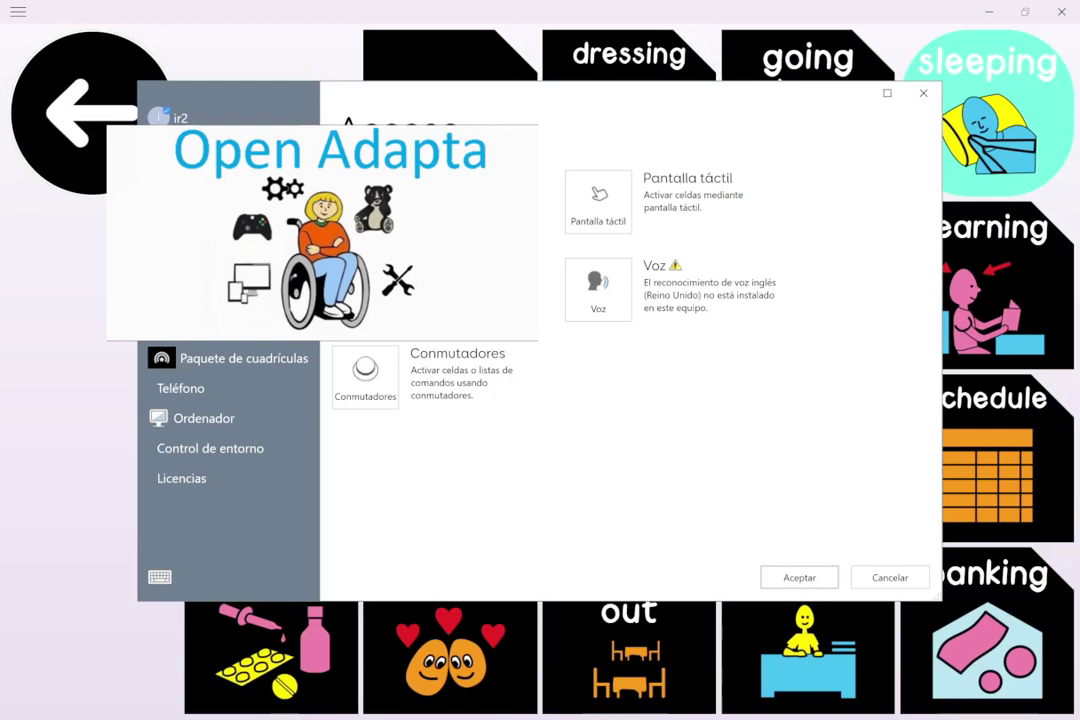
pyautogui.click(365, 377)
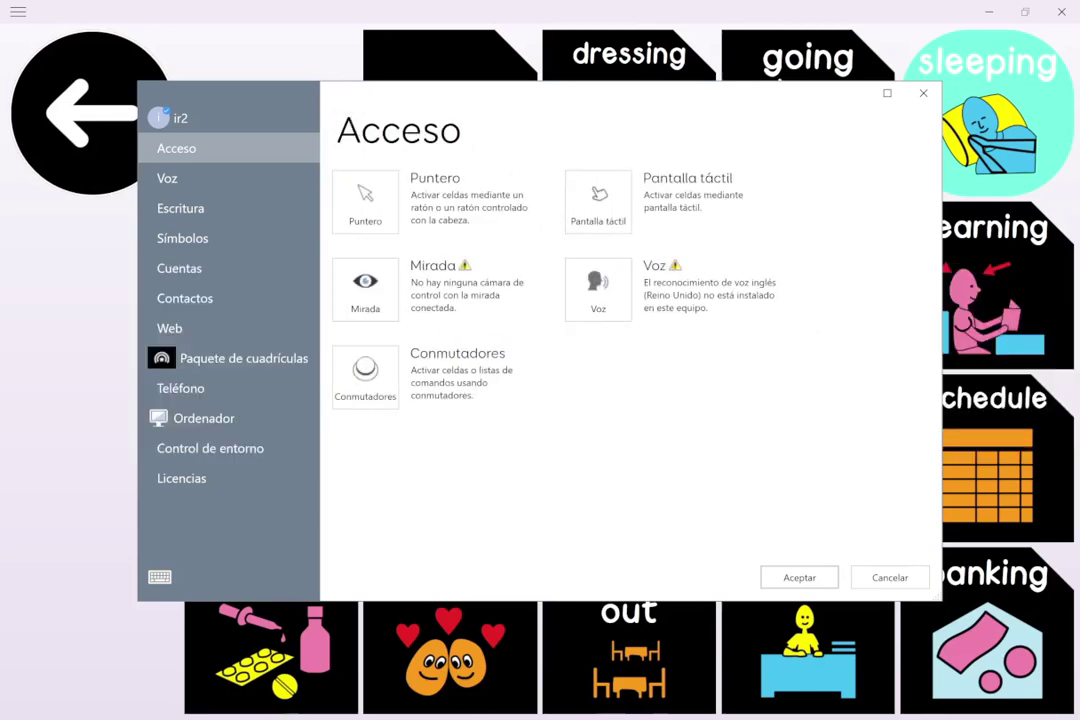
pyautogui.click(365, 290)
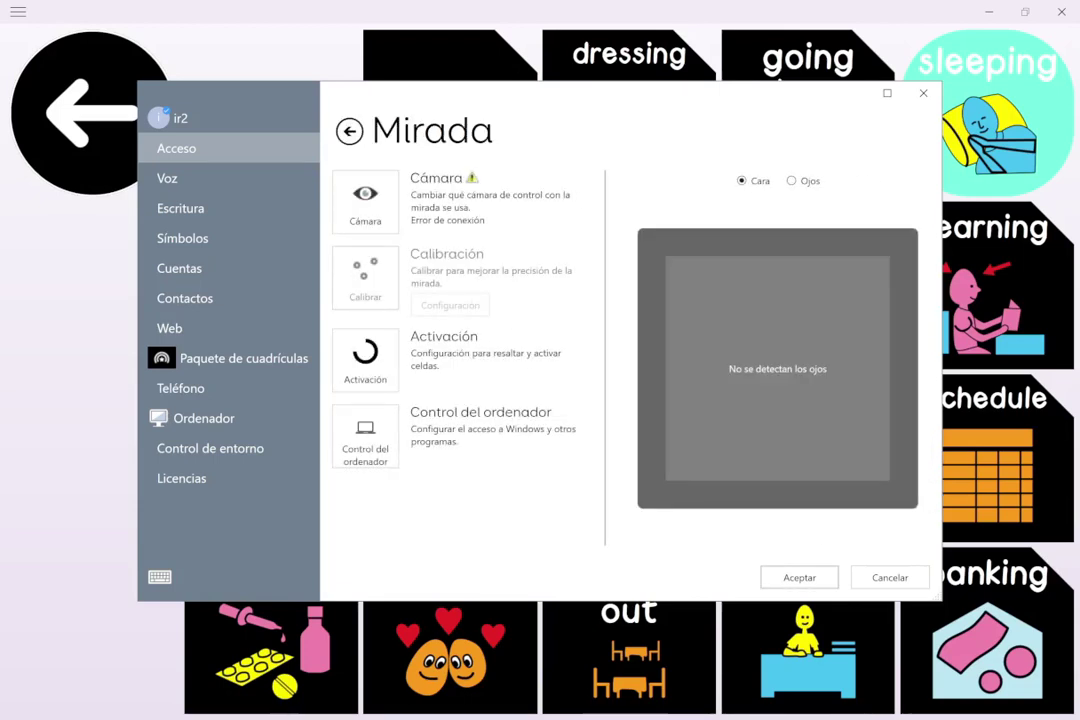
pyautogui.press('Escape')
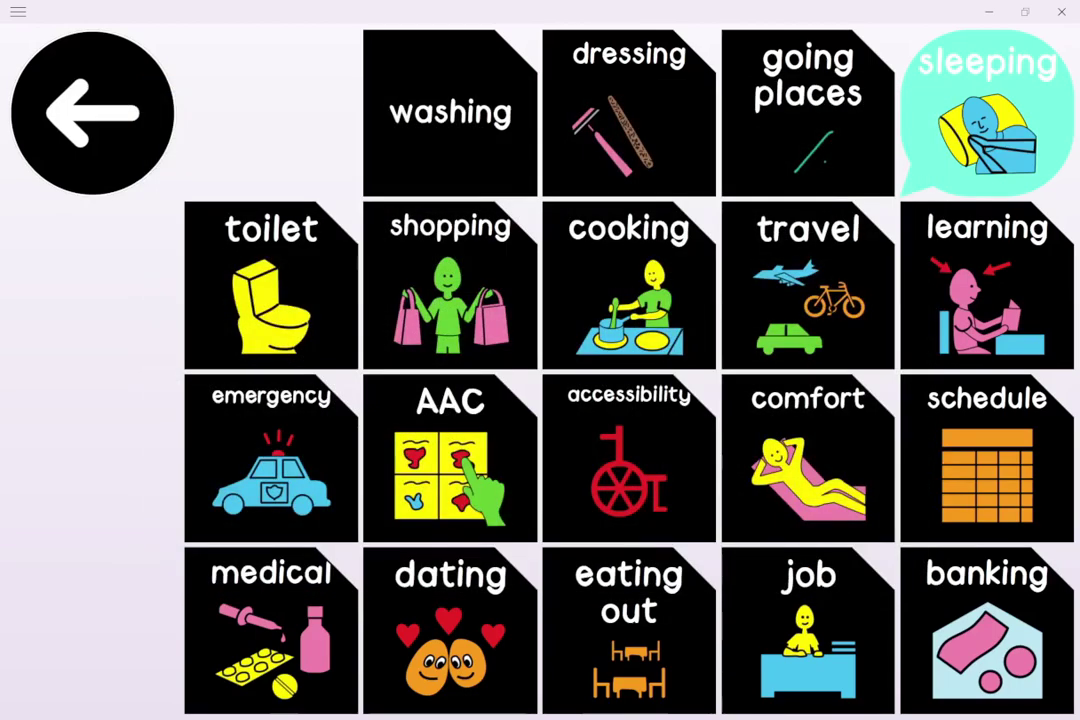
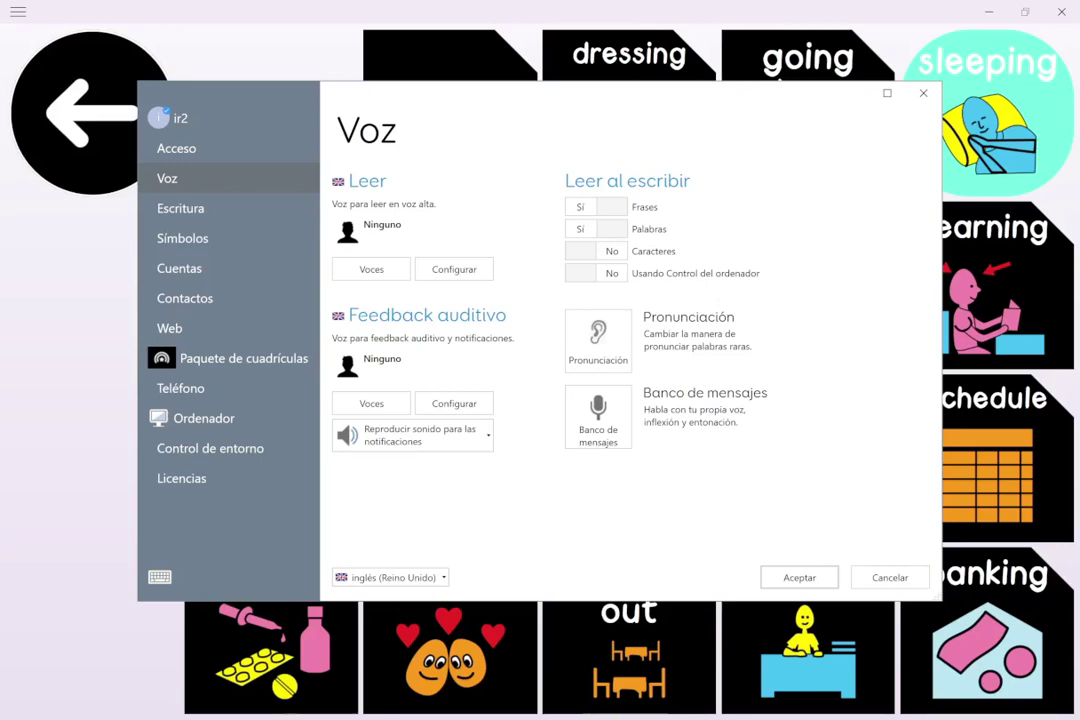
pyautogui.press('Escape')
pyautogui.click(18, 12)
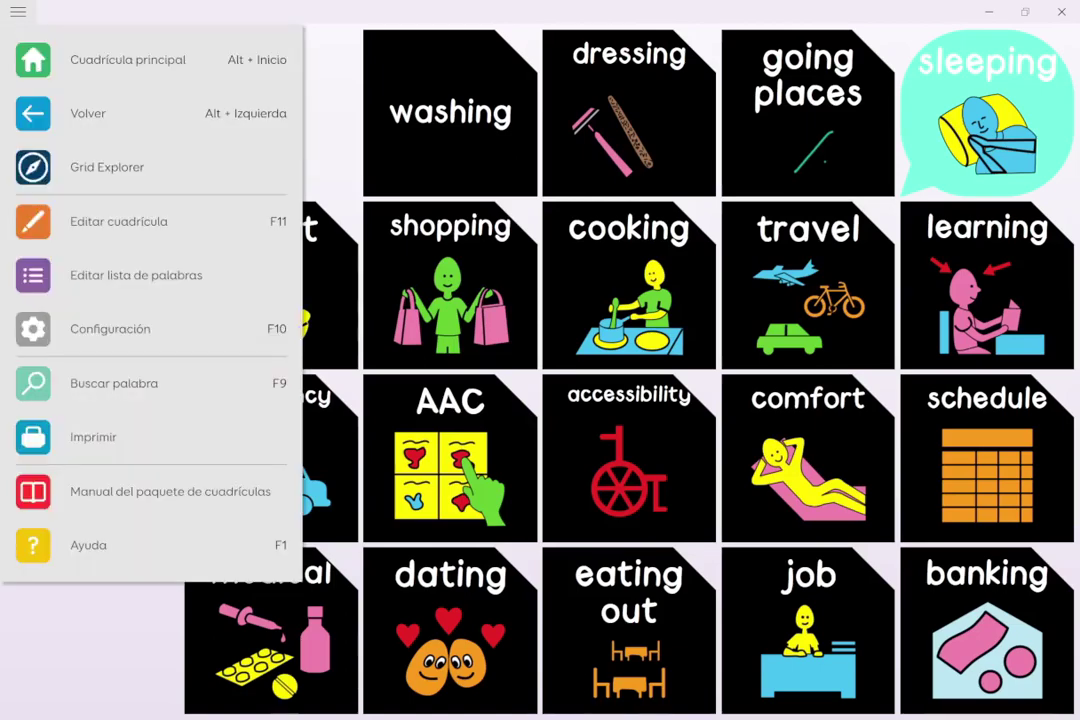
pyautogui.press('F11')
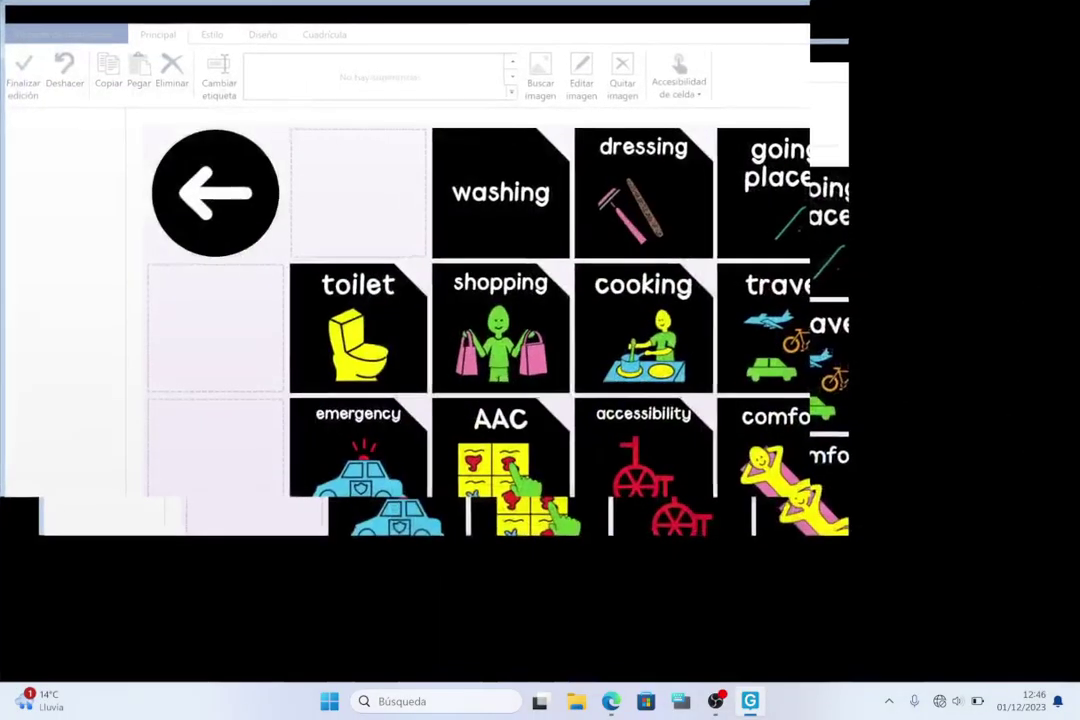
pyautogui.press('F11')
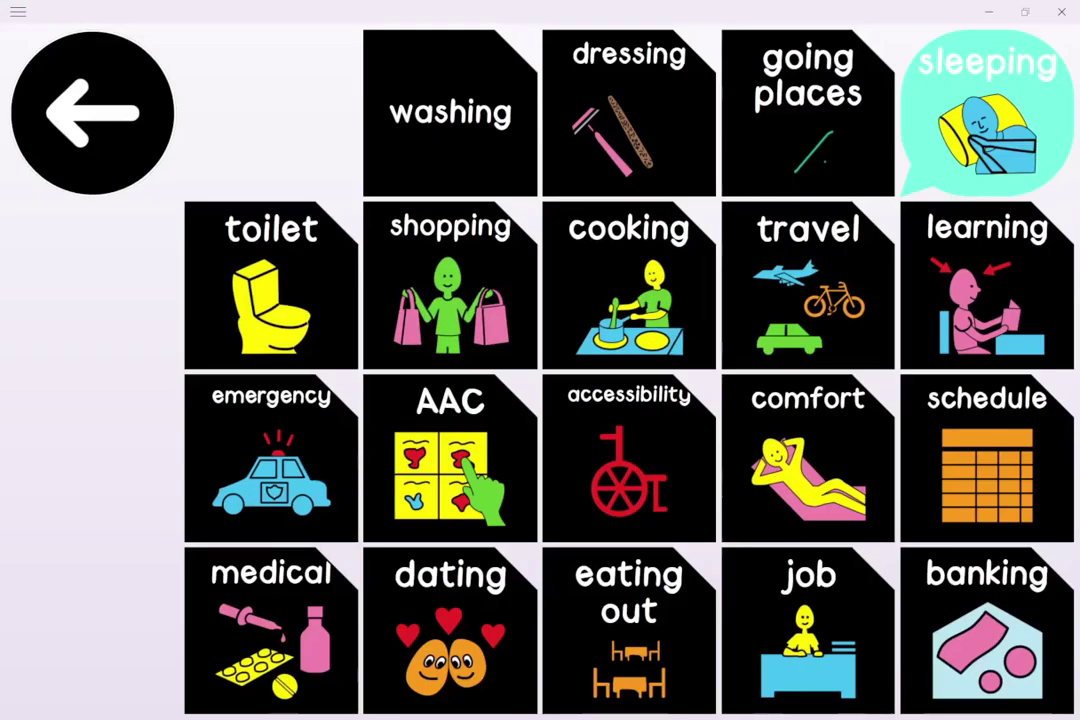
# Leave the daily life grid and go to Grid Explorer.
pyautogui.click(18, 12)
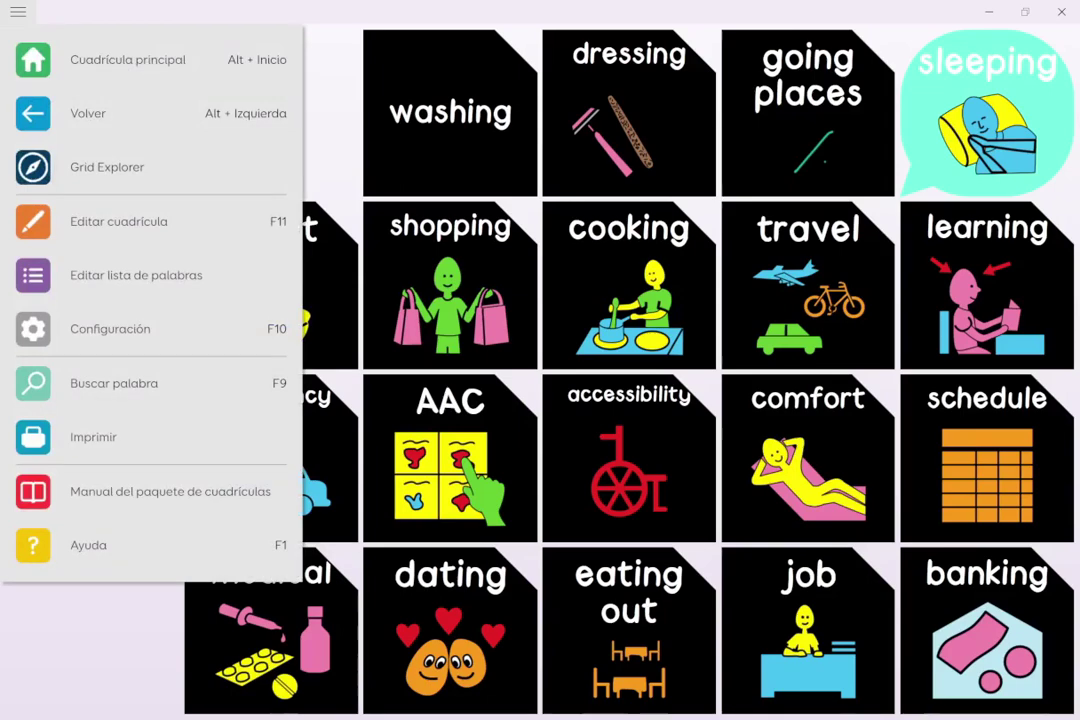
pyautogui.click(107, 167)
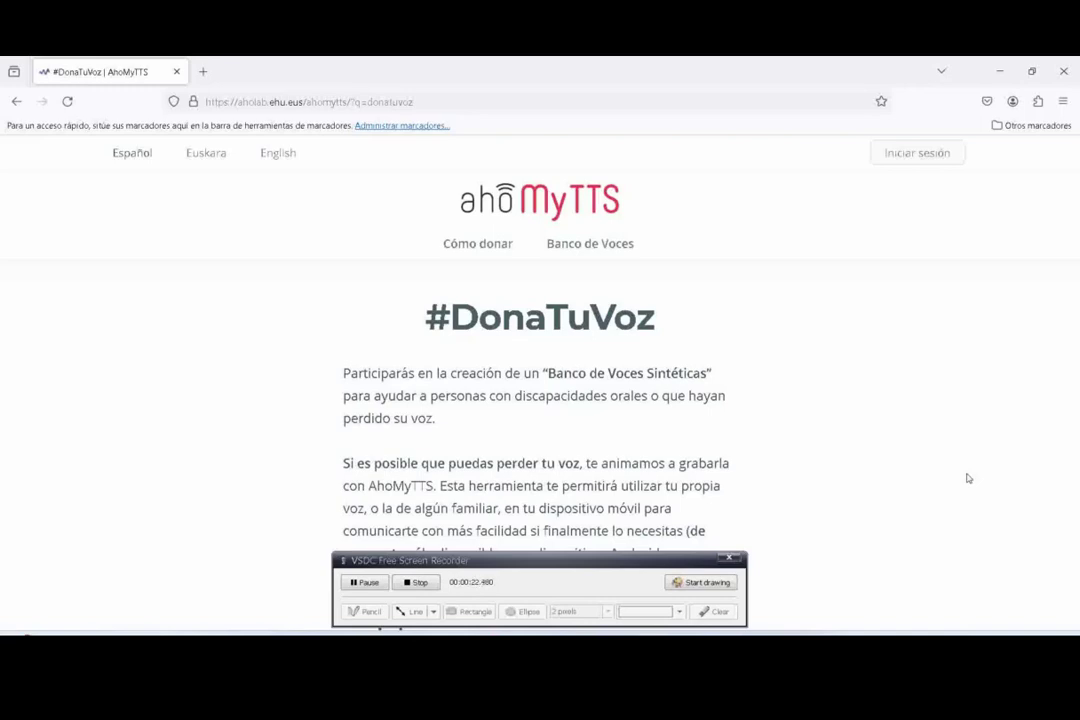
# Switch to the WordPad document with the AhoMyTTS instructions link, view it, and minimize it to return to the #DonaTuVoz page.
pyautogui.click(740, 648)
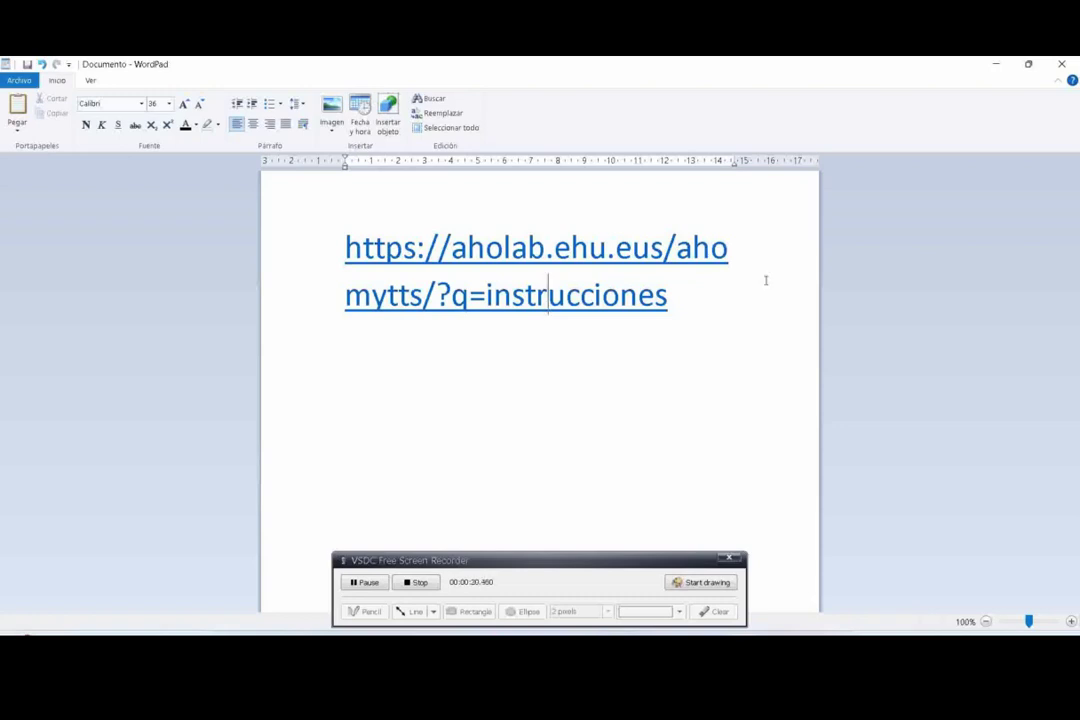
pyautogui.click(993, 67)
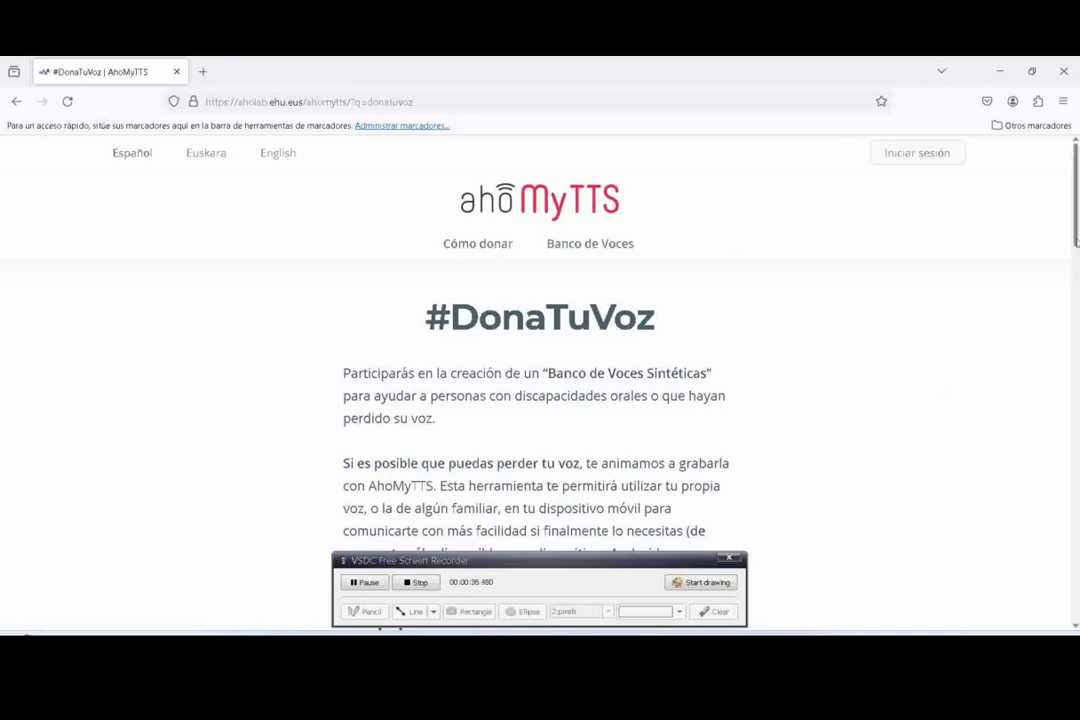
# Read through the #DonaTuVoz instructions down to the synthetic voice model section, and open the Banco de Voces page.
pyautogui.scroll(-3, 1077, 260)
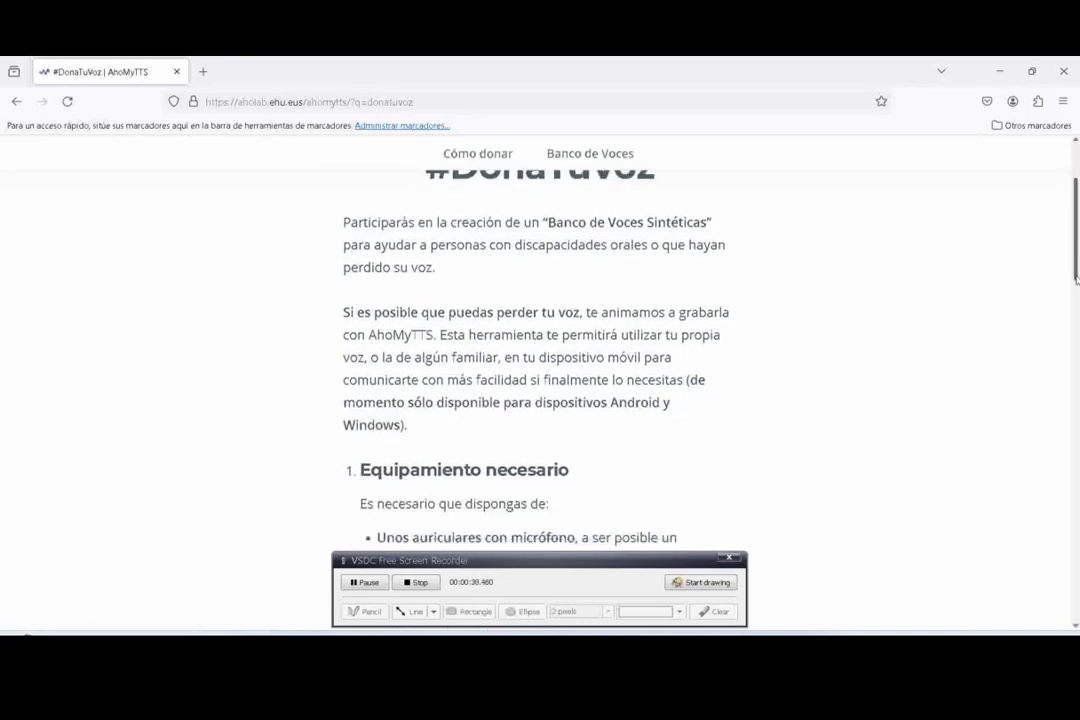
pyautogui.scroll(-1, 1077, 282)
pyautogui.moveTo(1077, 284); pyautogui.dragTo(1077, 397)
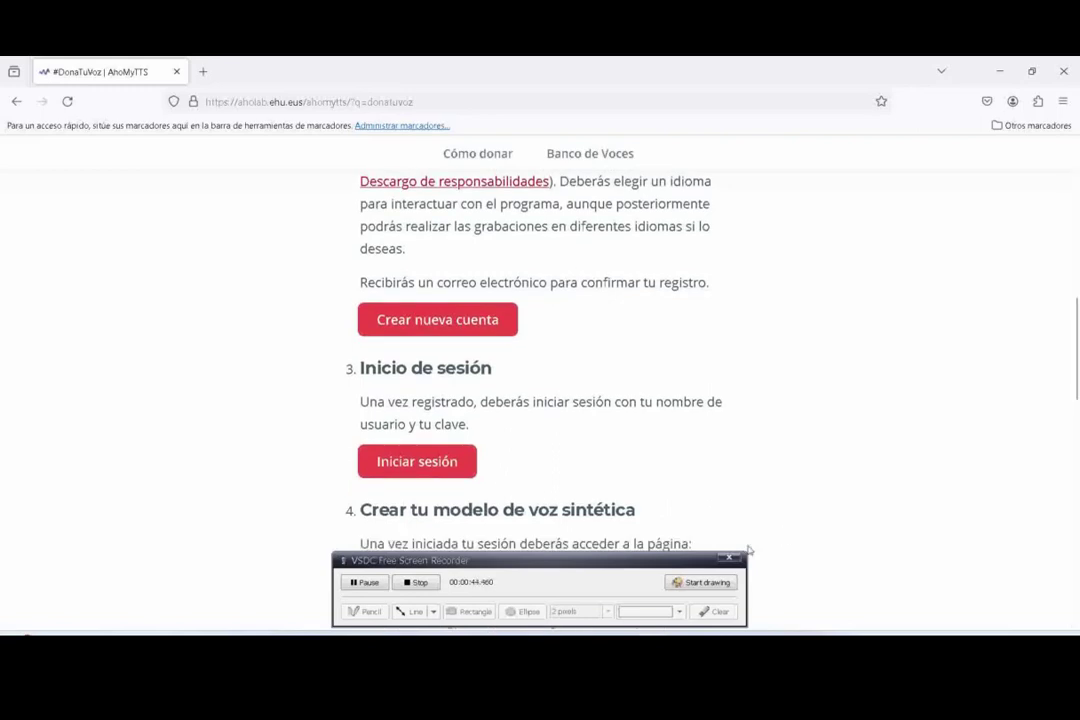
pyautogui.click(687, 609)
pyautogui.moveTo(691, 568); pyautogui.dragTo(688, 631)
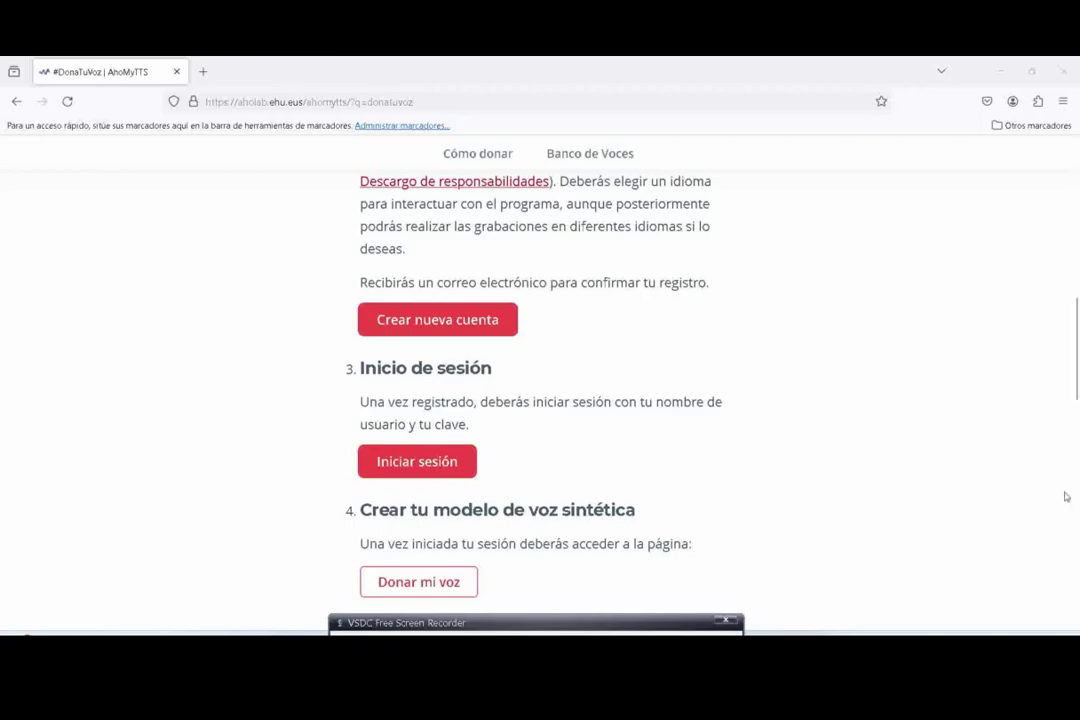
pyautogui.moveTo(1075, 342); pyautogui.dragTo(1077, 180)
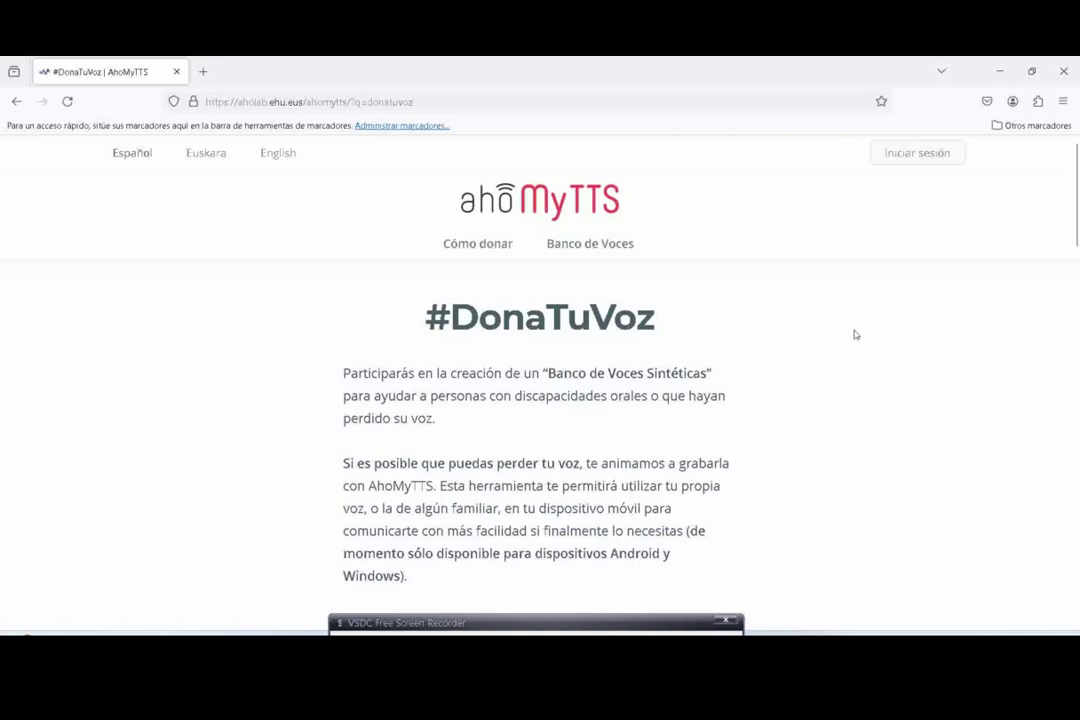
pyautogui.click(624, 253)
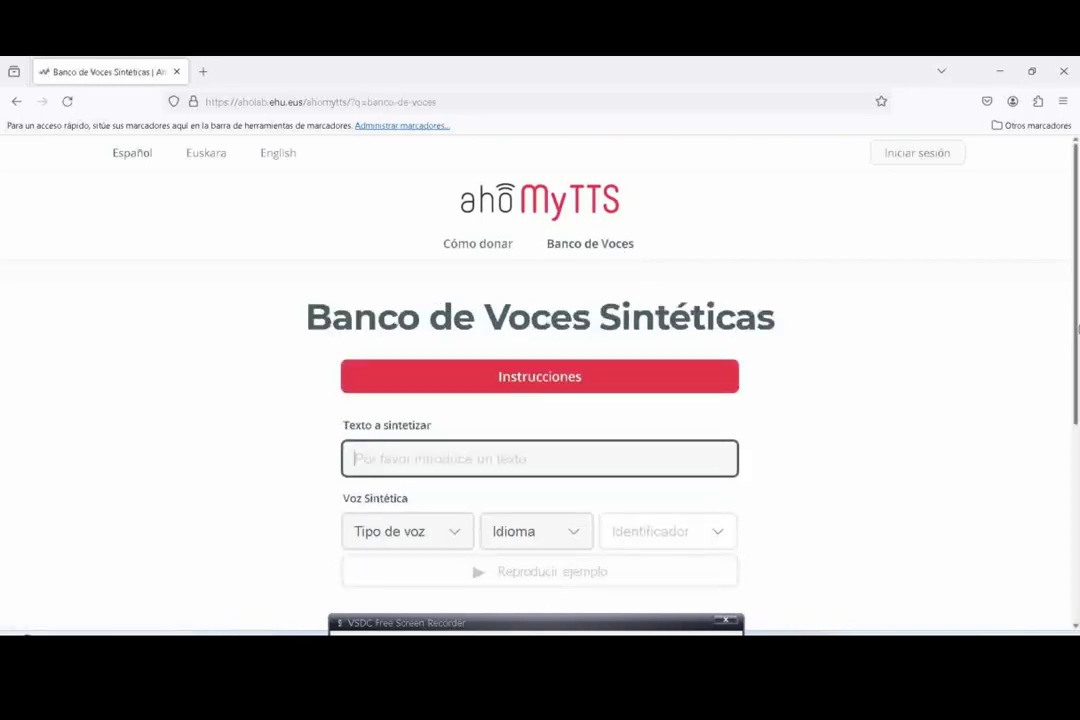
# Choose the Infantil voice type, the Español language and the Irati identifier for the synthetic voice, and play its example.
pyautogui.moveTo(1077, 330); pyautogui.dragTo(1068, 429)
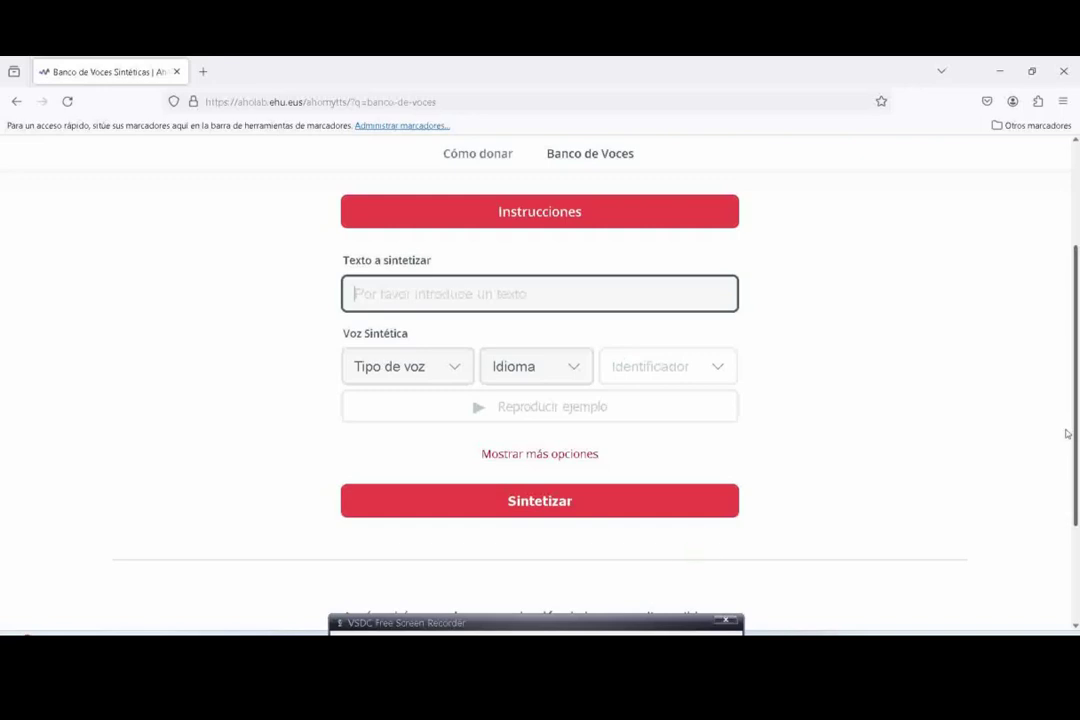
pyautogui.moveTo(1068, 432)
pyautogui.mouseDown()
pyautogui.moveTo(1068, 460)
pyautogui.moveTo(1066, 448)
pyautogui.mouseUp()
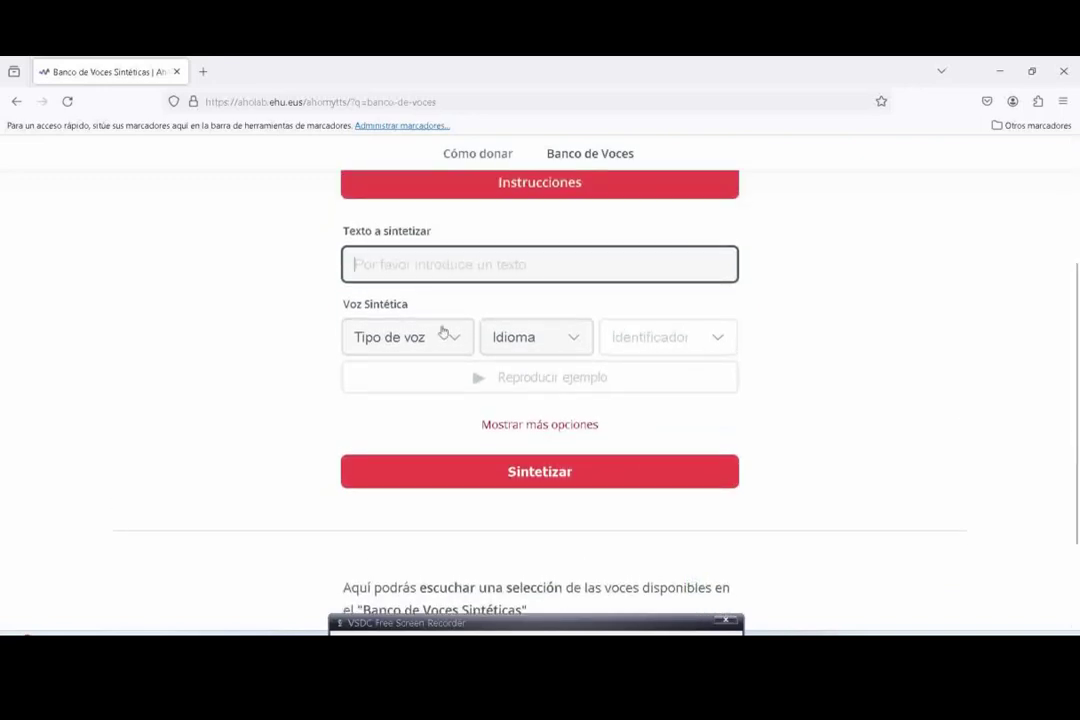
pyautogui.click(455, 338)
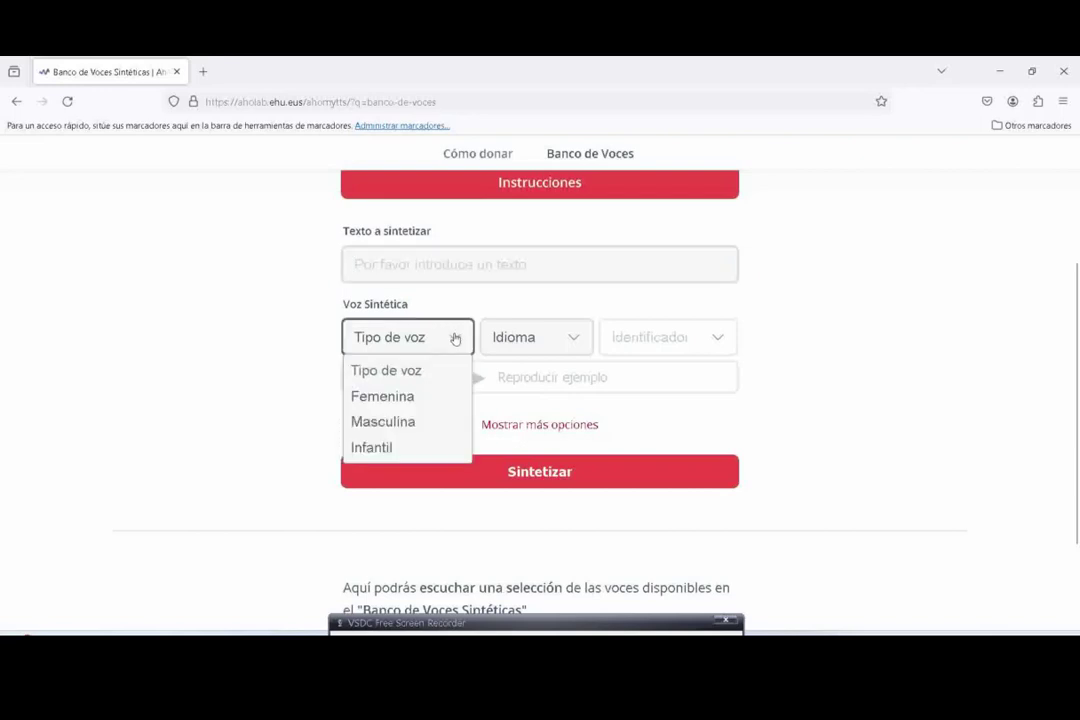
pyautogui.click(385, 449)
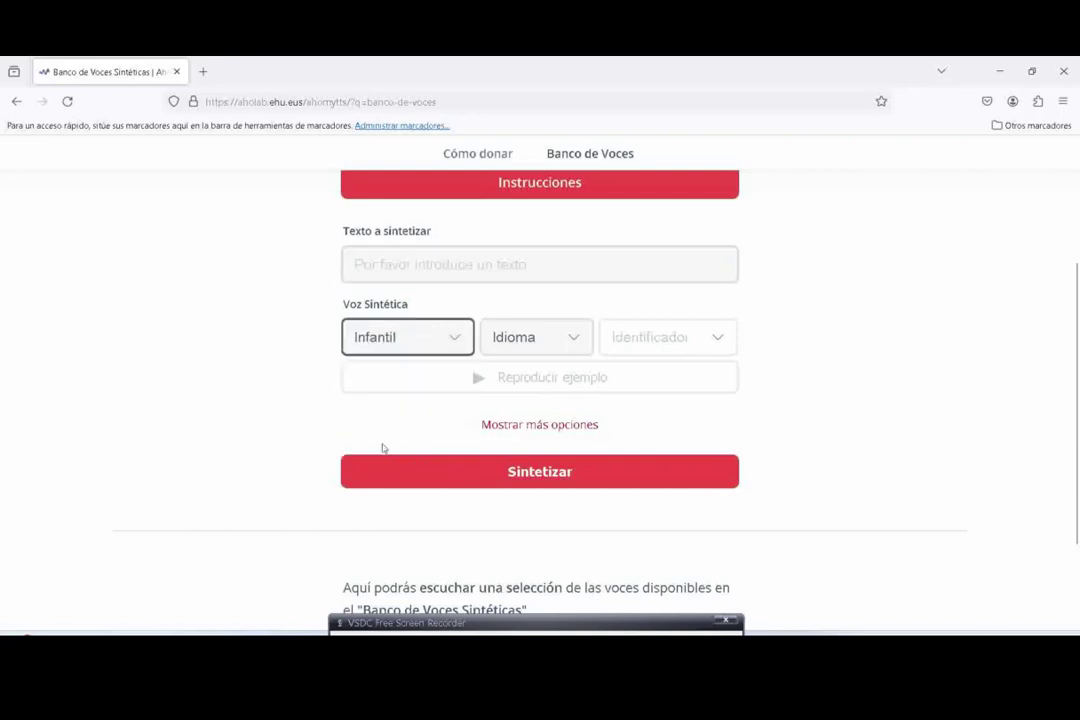
pyautogui.click(521, 337)
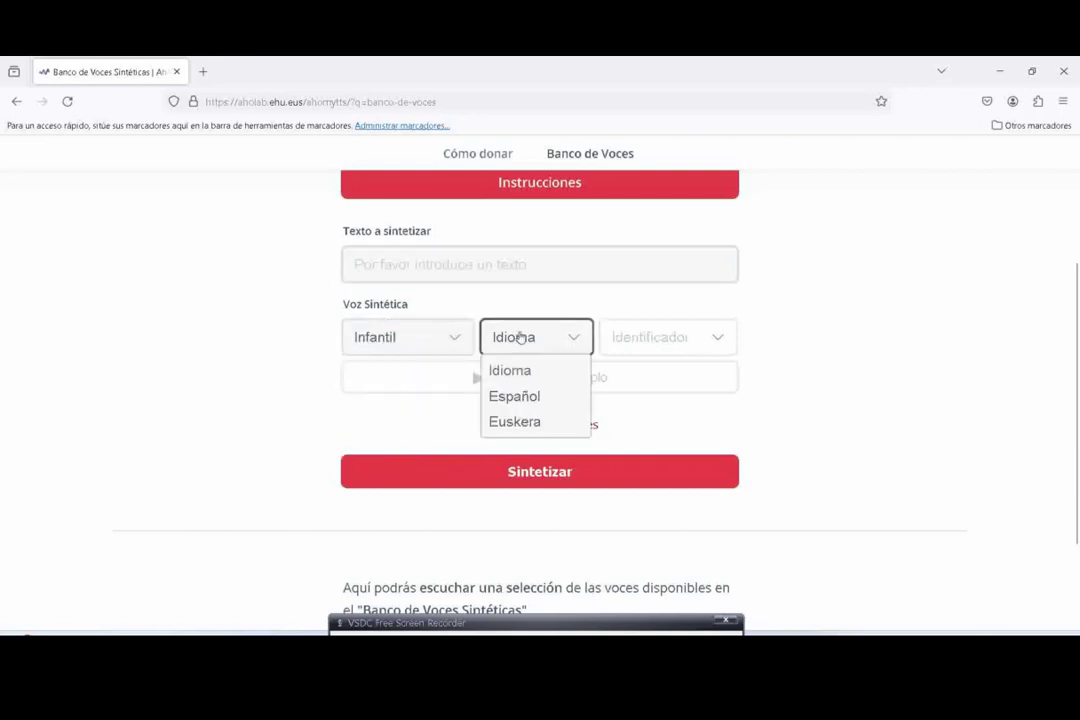
pyautogui.click(524, 398)
pyautogui.click(706, 337)
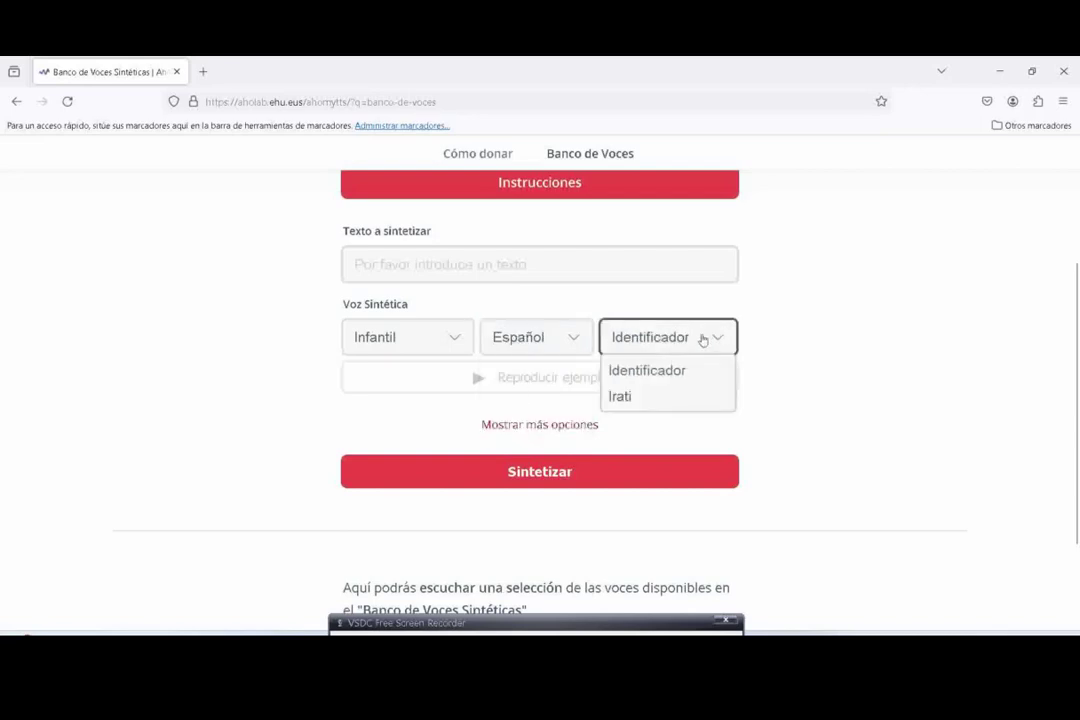
pyautogui.click(639, 398)
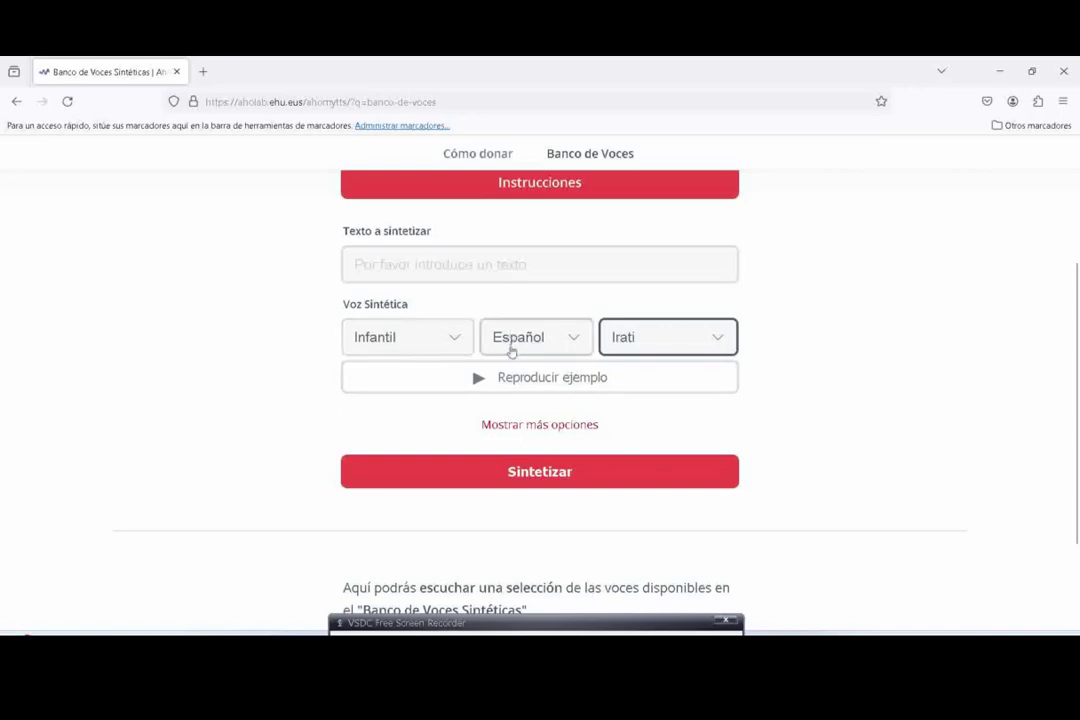
pyautogui.click(484, 380)
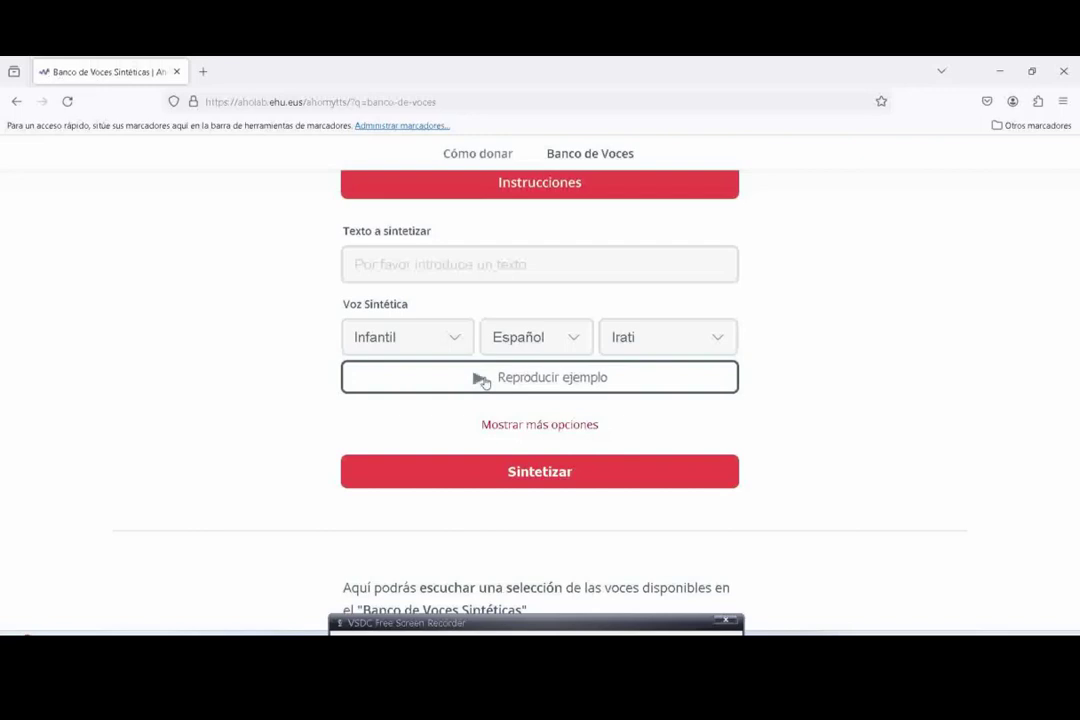
pyautogui.click(622, 248)
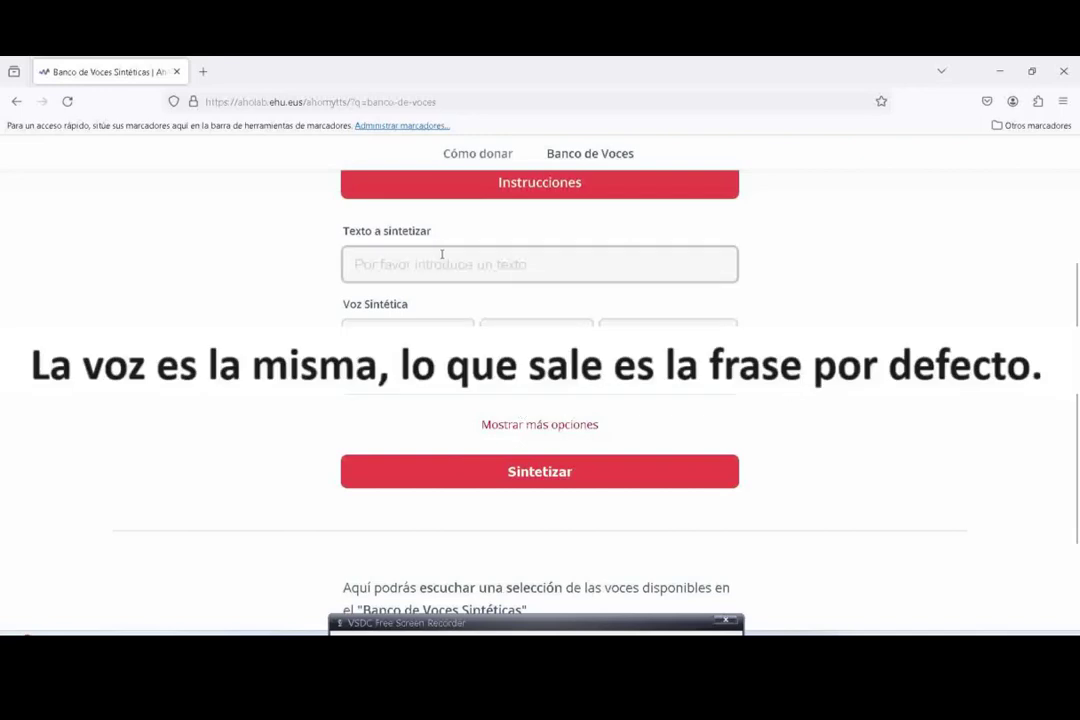
# Show the additional voice options, raise Tono to its maximum, and try to synthesize and play the voice without entering text.
pyautogui.click(570, 428)
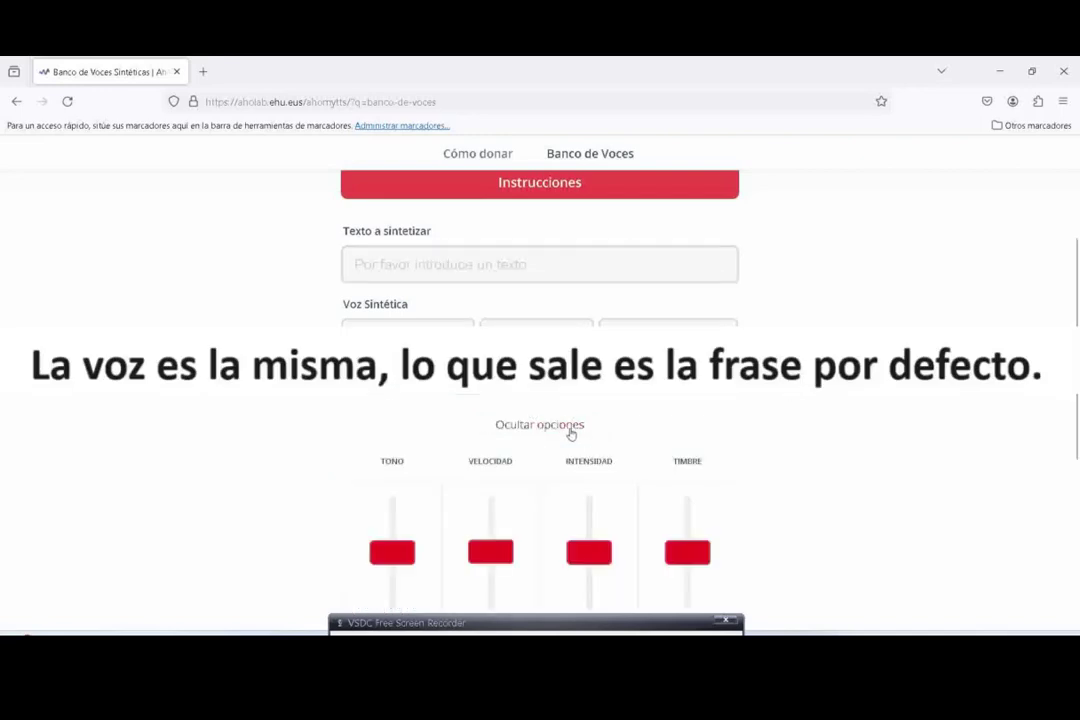
pyautogui.moveTo(1077, 320); pyautogui.dragTo(1077, 367)
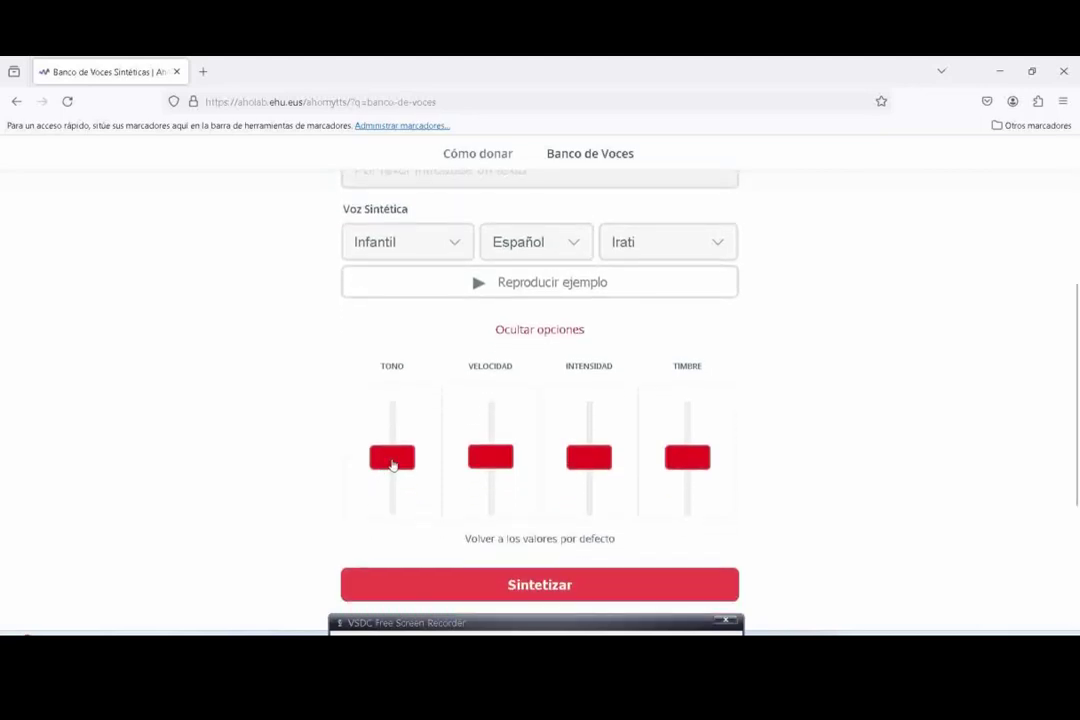
pyautogui.moveTo(392, 463); pyautogui.dragTo(398, 380)
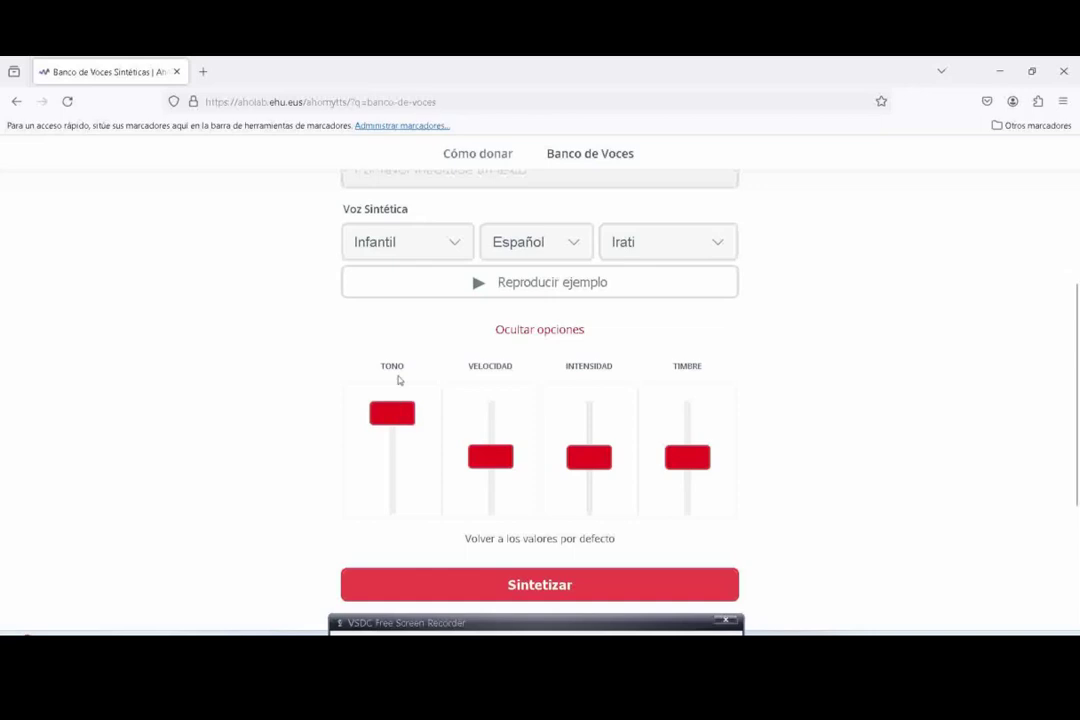
pyautogui.click(533, 594)
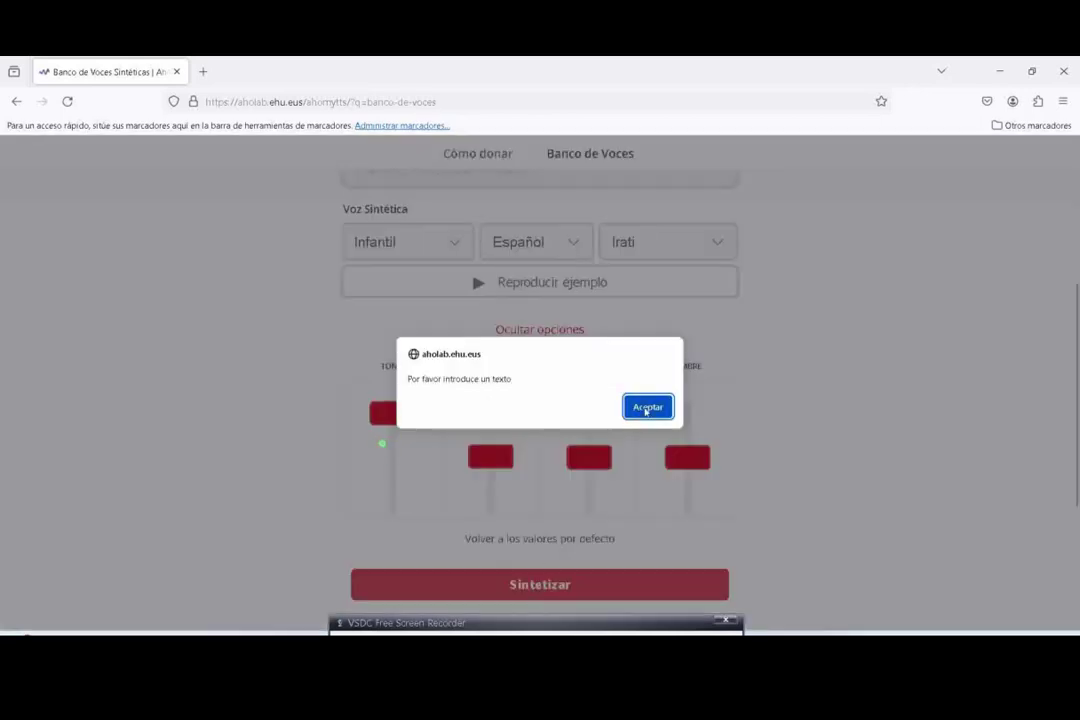
pyautogui.click(646, 410)
pyautogui.click(509, 282)
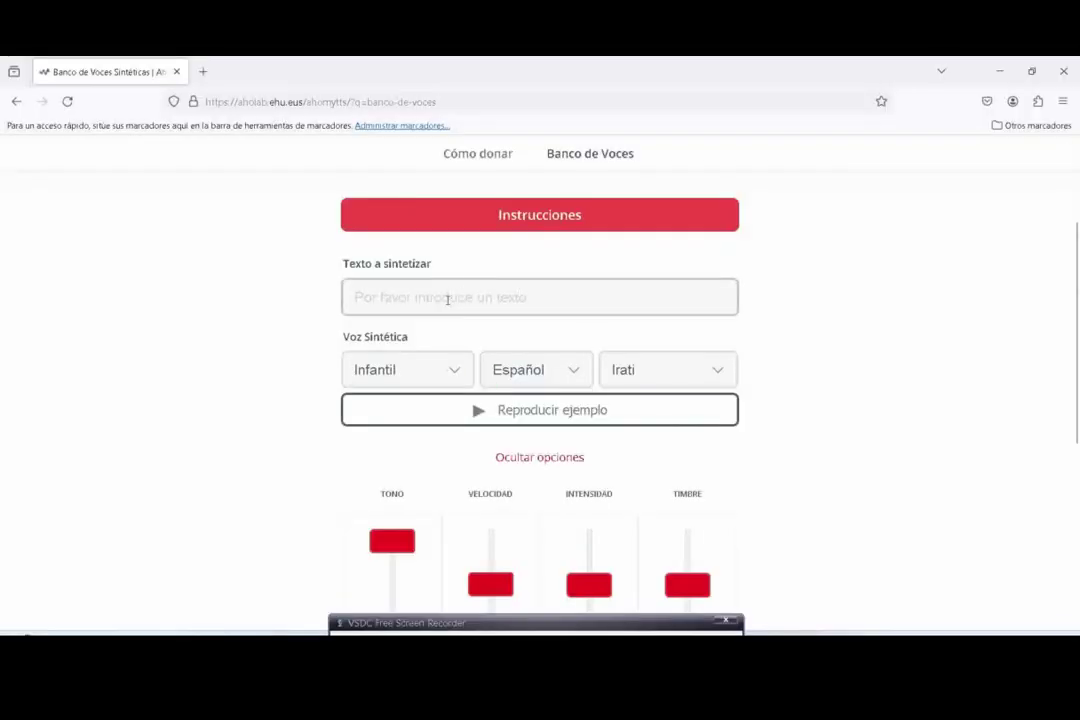
# Enter "Me gusta Jugar" as the text to synthesize and synthesize it with Tono near the middle.
pyautogui.click(447, 298)
pyautogui.write('Me')
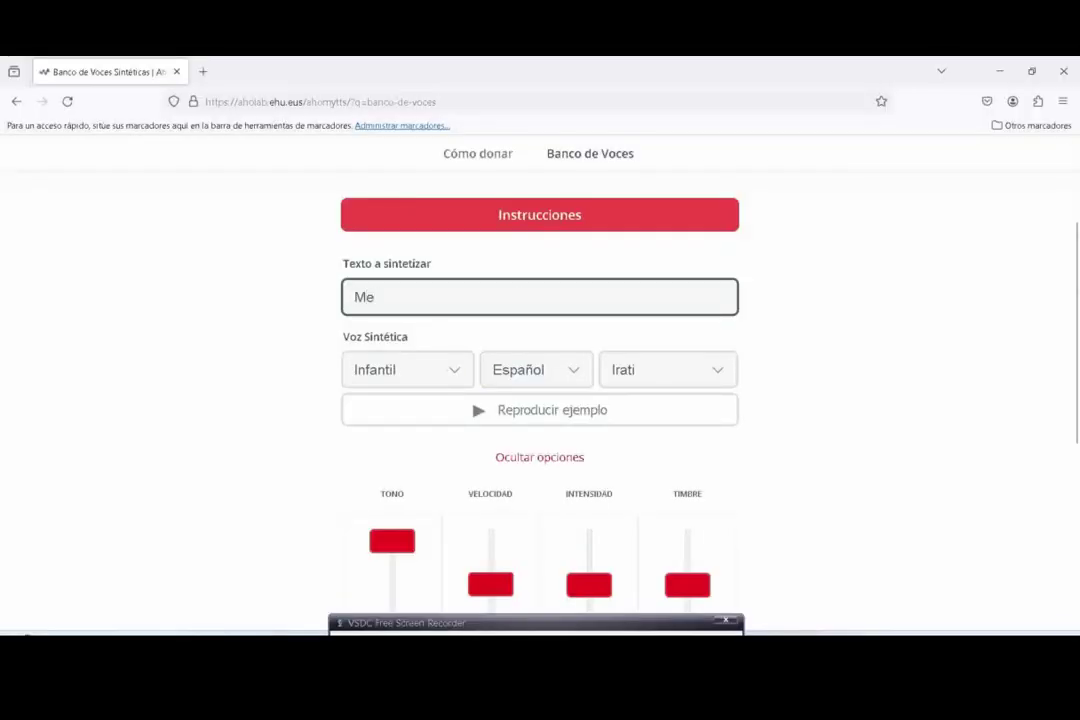
pyautogui.write(' gust')
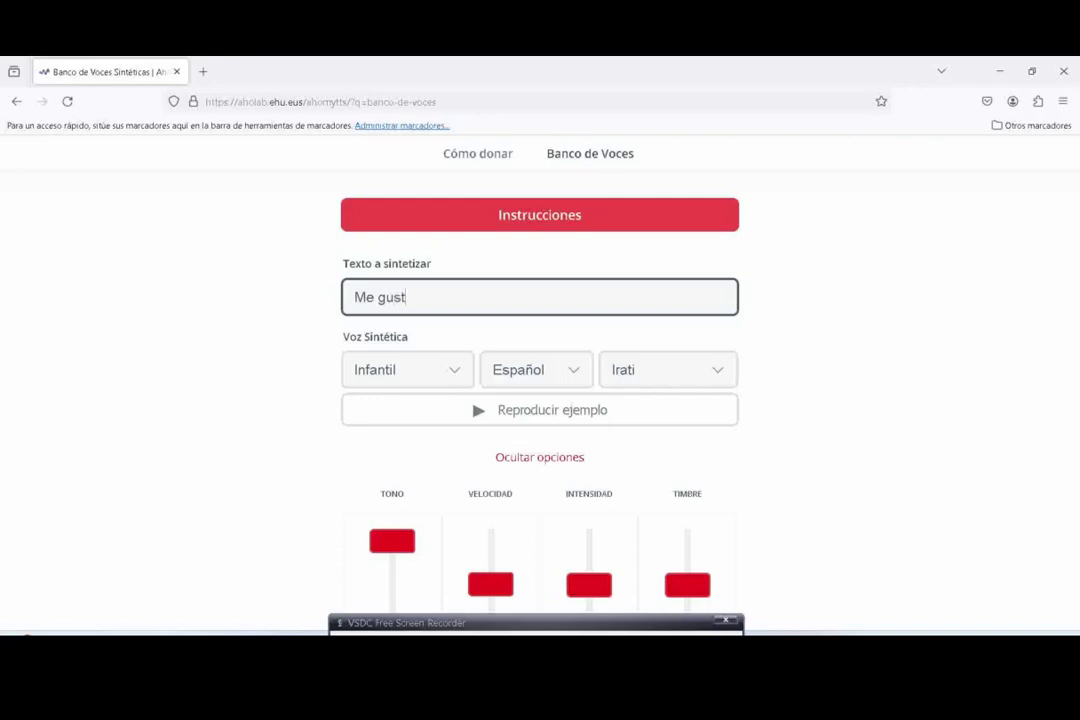
pyautogui.write('a Jugar')
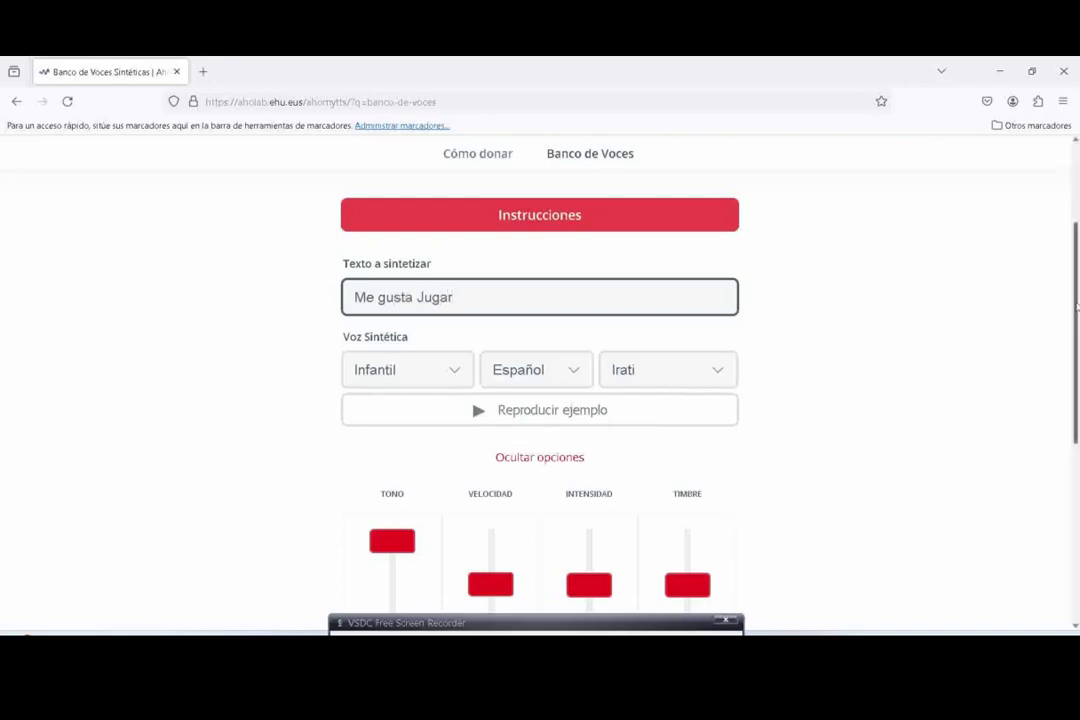
pyautogui.moveTo(1078, 318); pyautogui.dragTo(1075, 392)
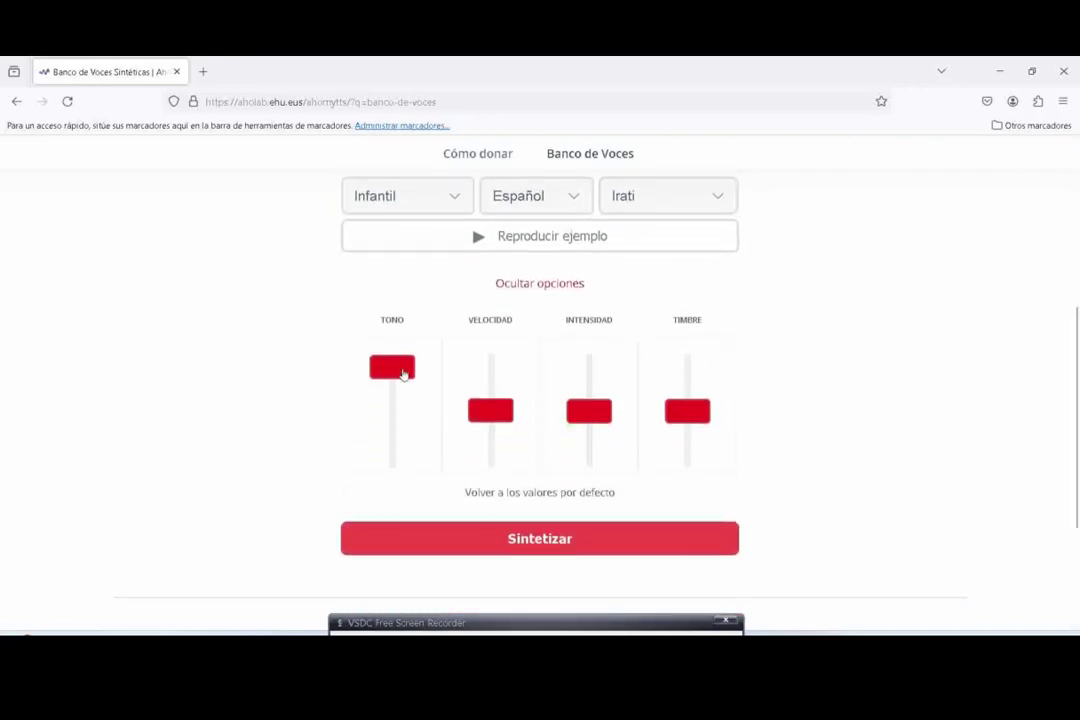
pyautogui.moveTo(405, 376); pyautogui.dragTo(396, 415)
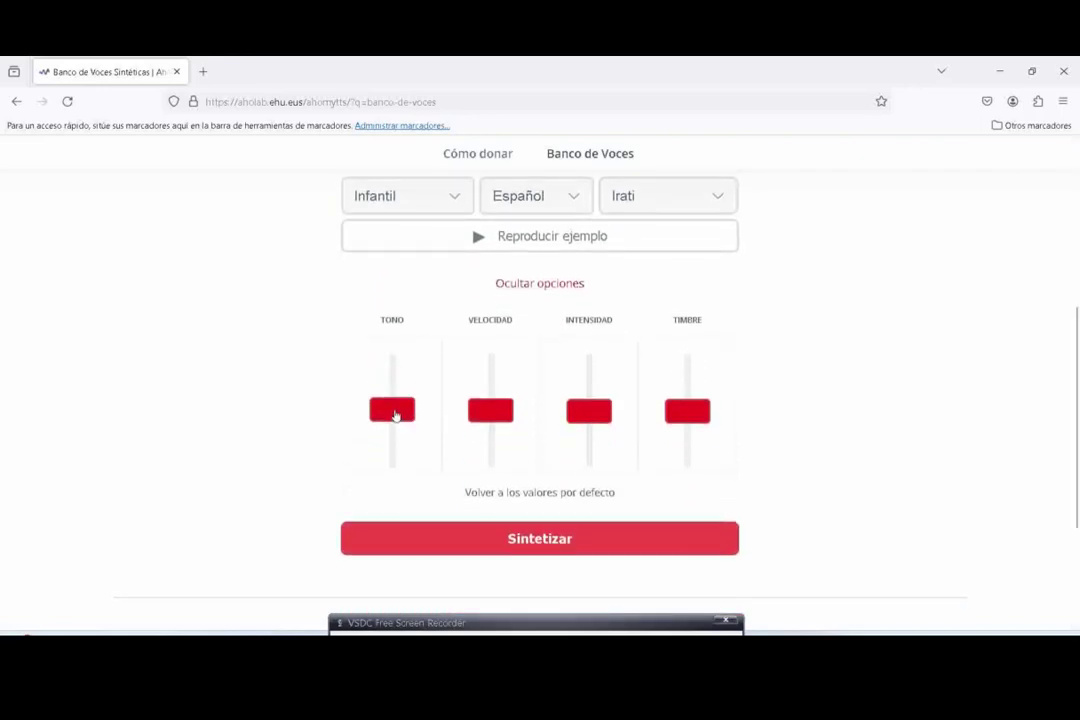
pyautogui.click(455, 539)
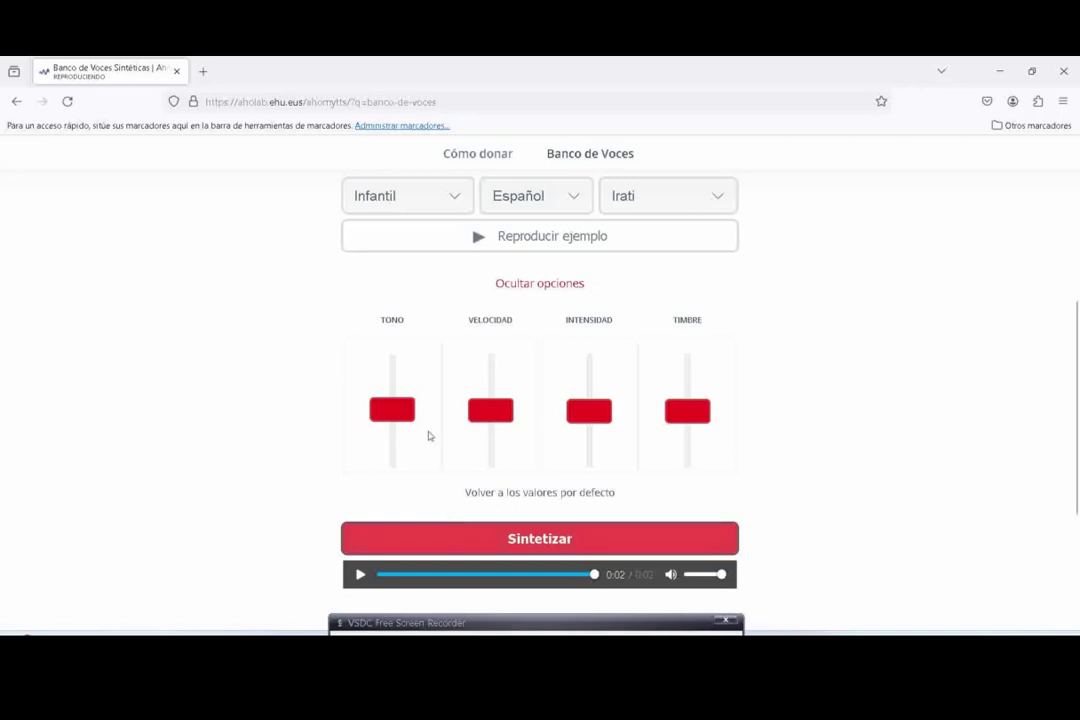
# Synthesize the phrase with Tono at its maximum, at its minimum, and slightly above the middle.
pyautogui.moveTo(389, 408); pyautogui.dragTo(386, 349)
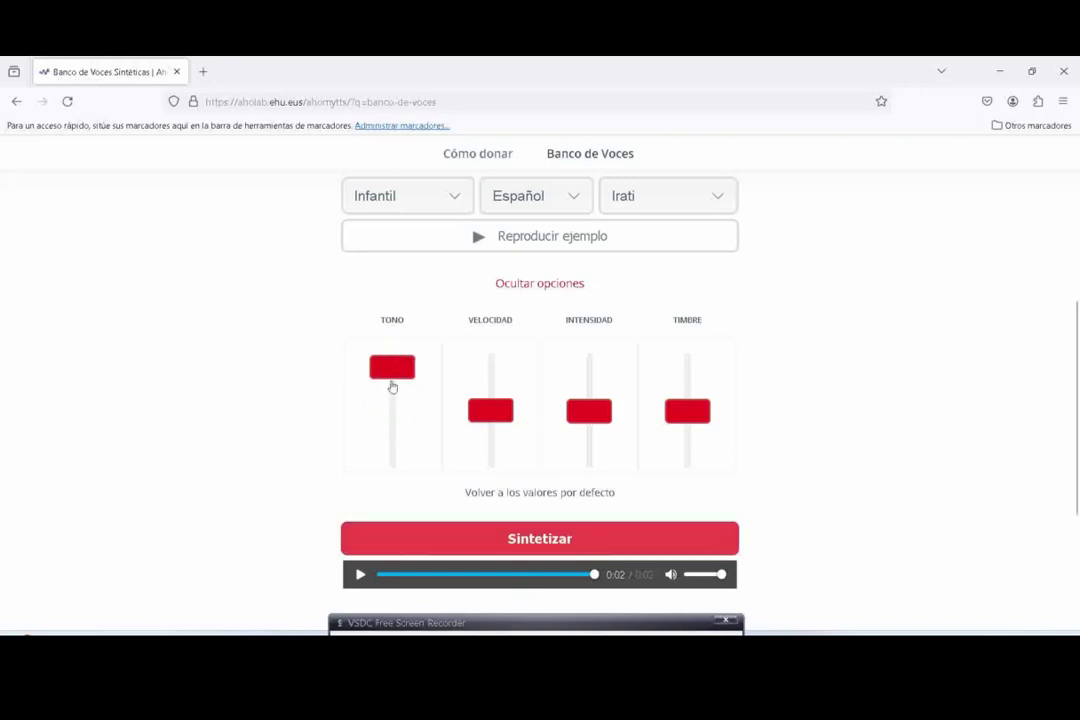
pyautogui.click(481, 543)
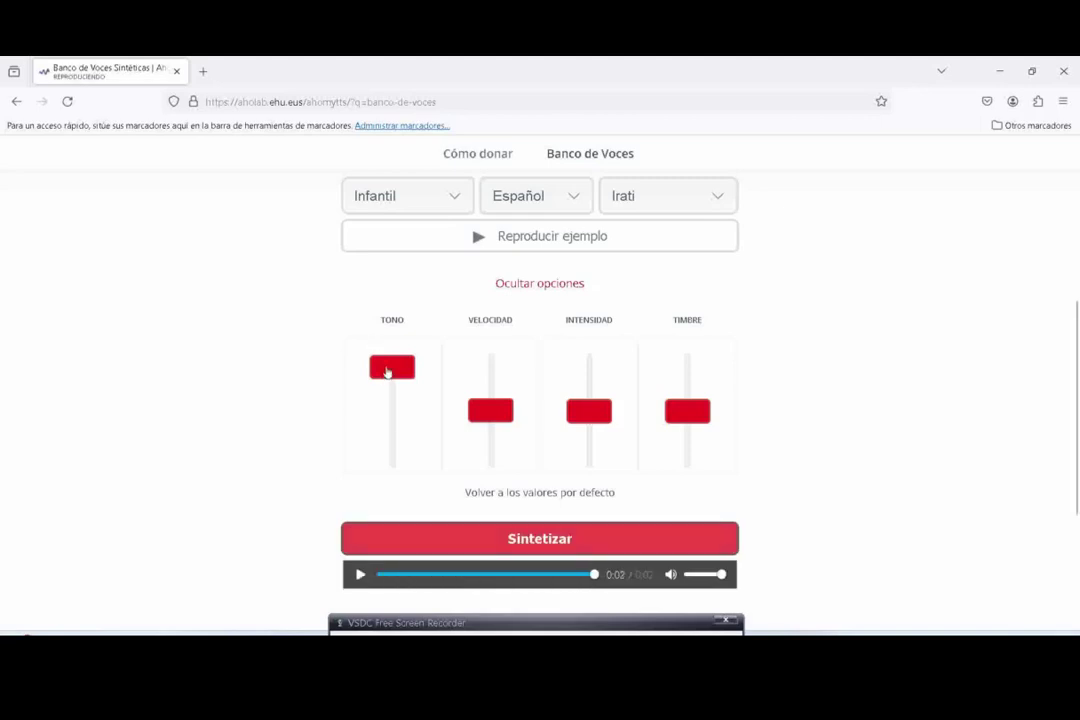
pyautogui.moveTo(388, 371); pyautogui.dragTo(388, 501)
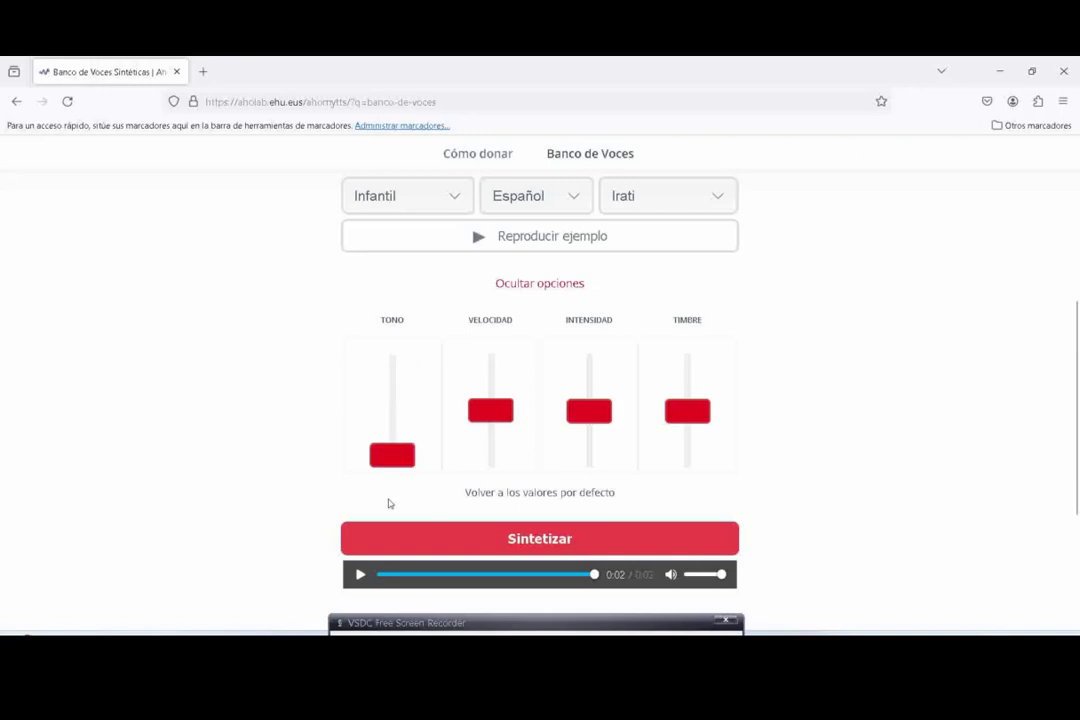
pyautogui.click(453, 541)
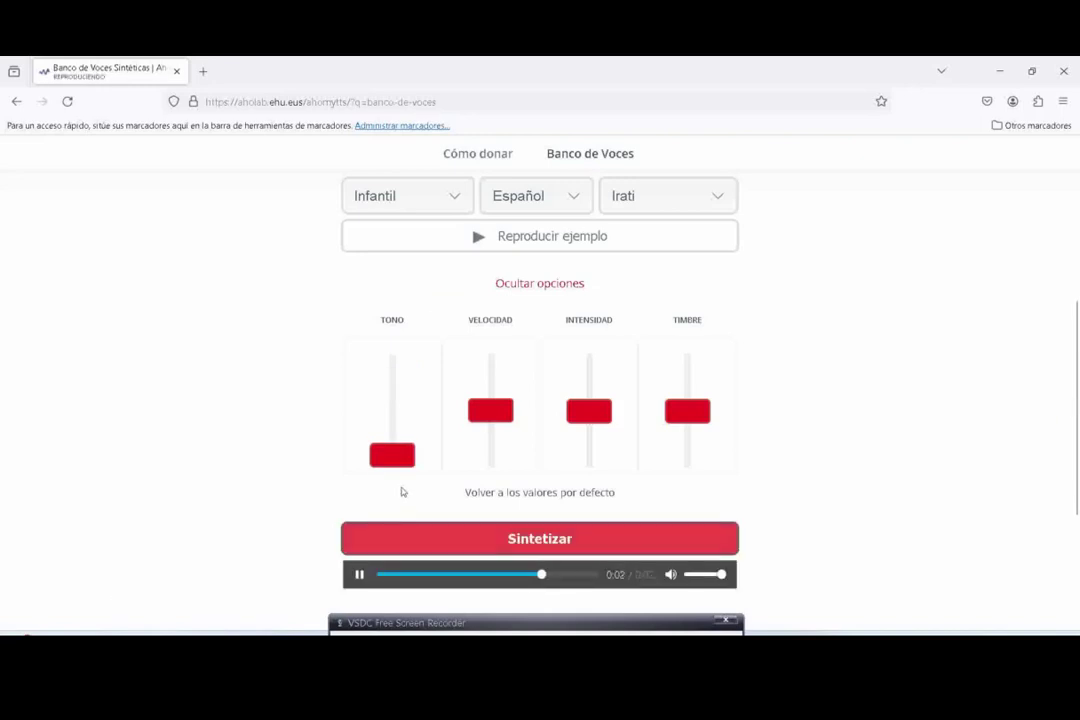
pyautogui.click(386, 450)
pyautogui.moveTo(386, 450); pyautogui.dragTo(397, 402)
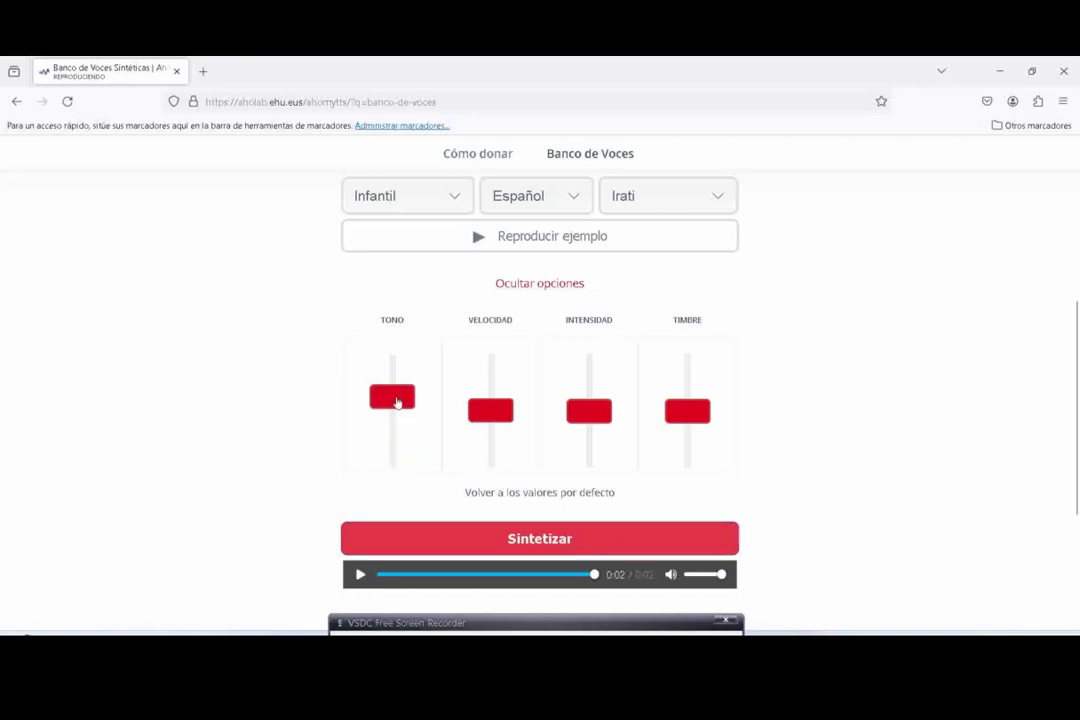
pyautogui.click(517, 543)
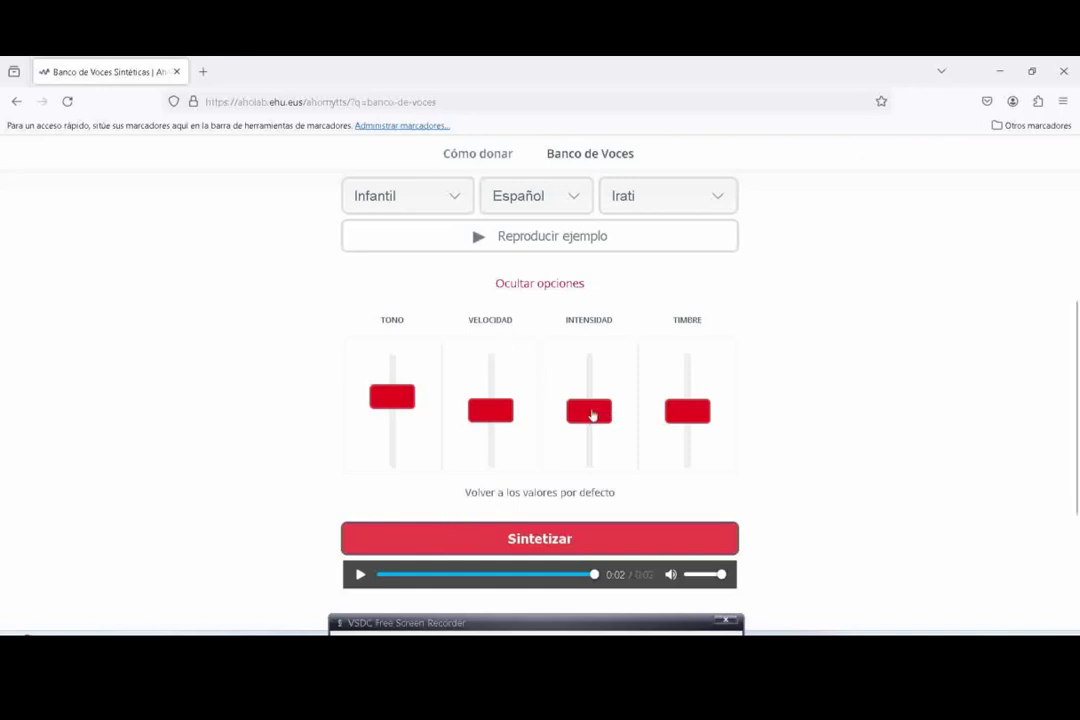
# Synthesize the phrase with Intensidad at its maximum, at its minimum, and slightly above the minimum.
pyautogui.moveTo(591, 414); pyautogui.dragTo(596, 362)
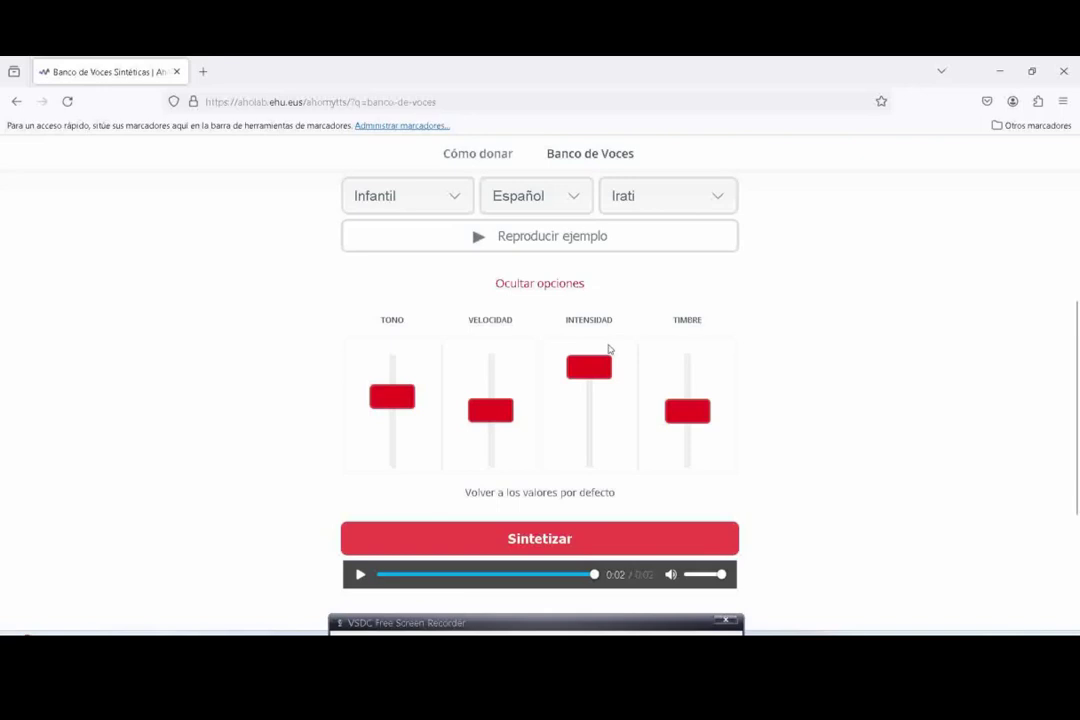
pyautogui.click(530, 543)
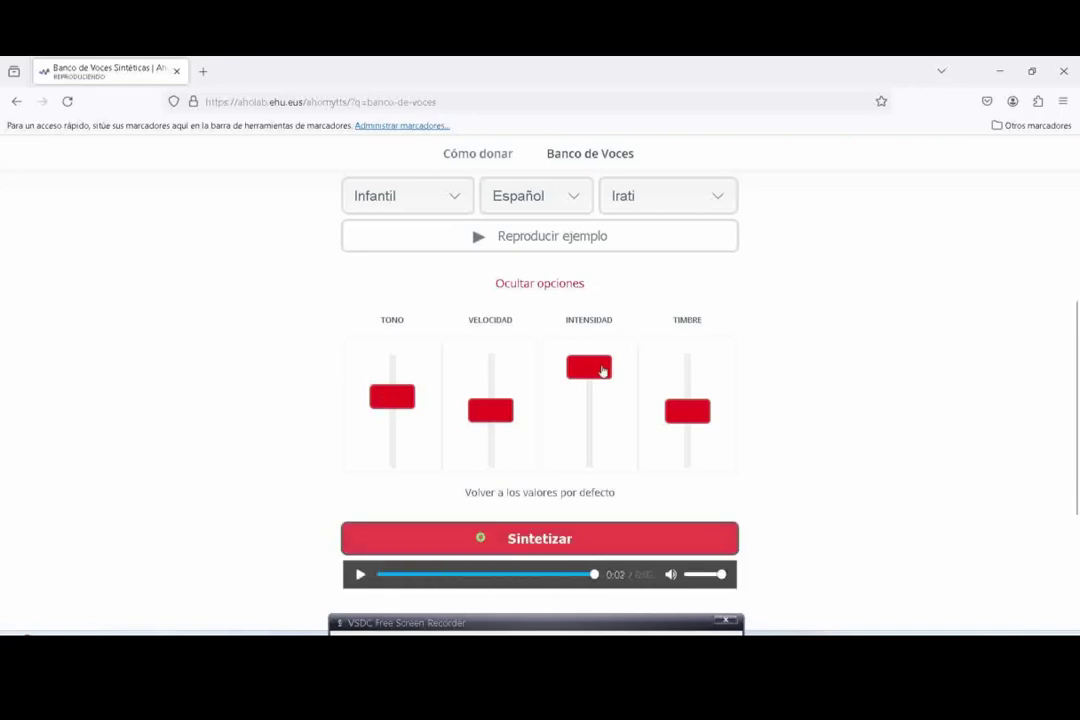
pyautogui.moveTo(603, 370); pyautogui.dragTo(600, 472)
pyautogui.click(528, 542)
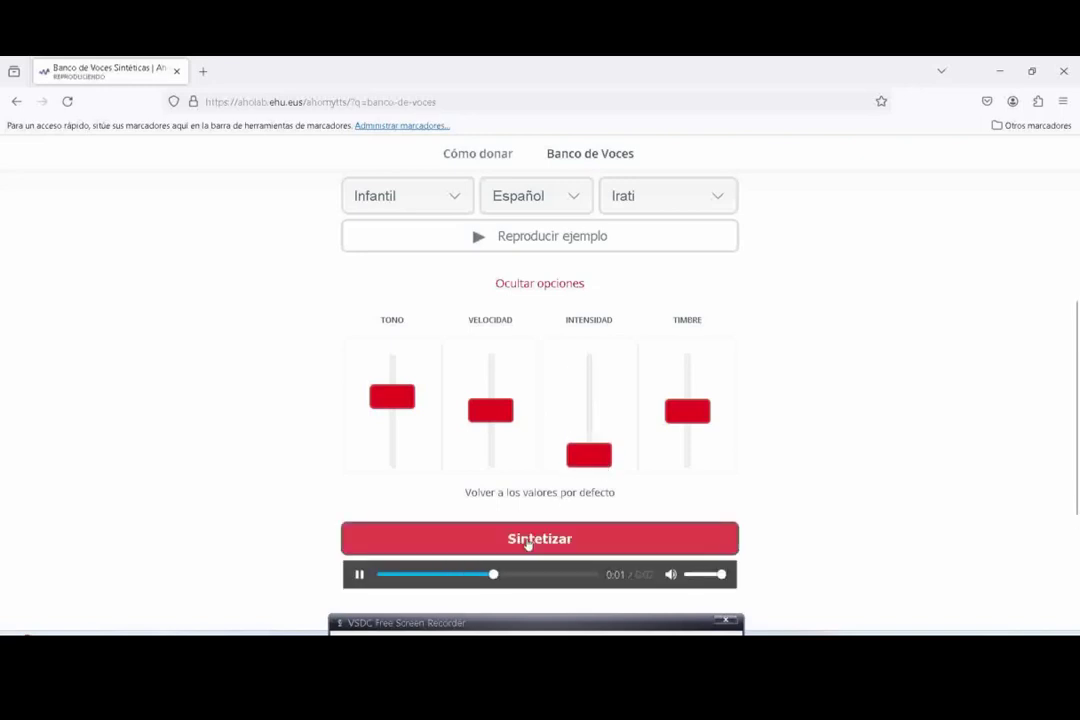
pyautogui.moveTo(600, 463); pyautogui.dragTo(598, 448)
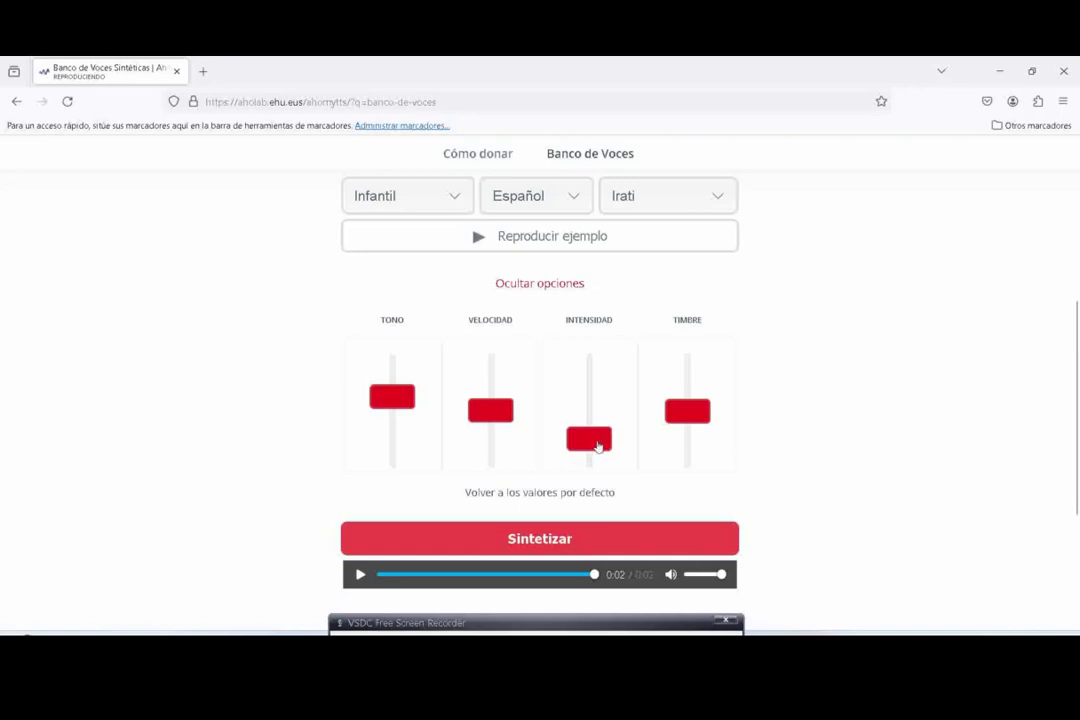
pyautogui.click(571, 541)
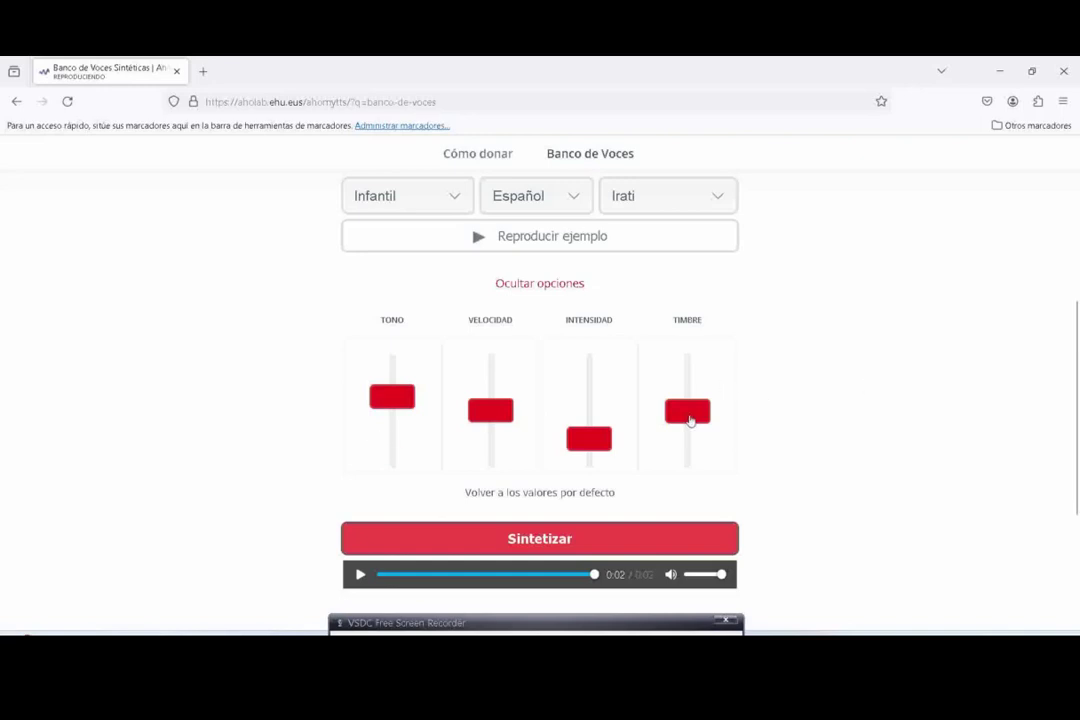
# Synthesize the phrase with Timbre at its maximum, at its minimum, below the middle, and at the middle.
pyautogui.click(711, 333)
pyautogui.click(530, 537)
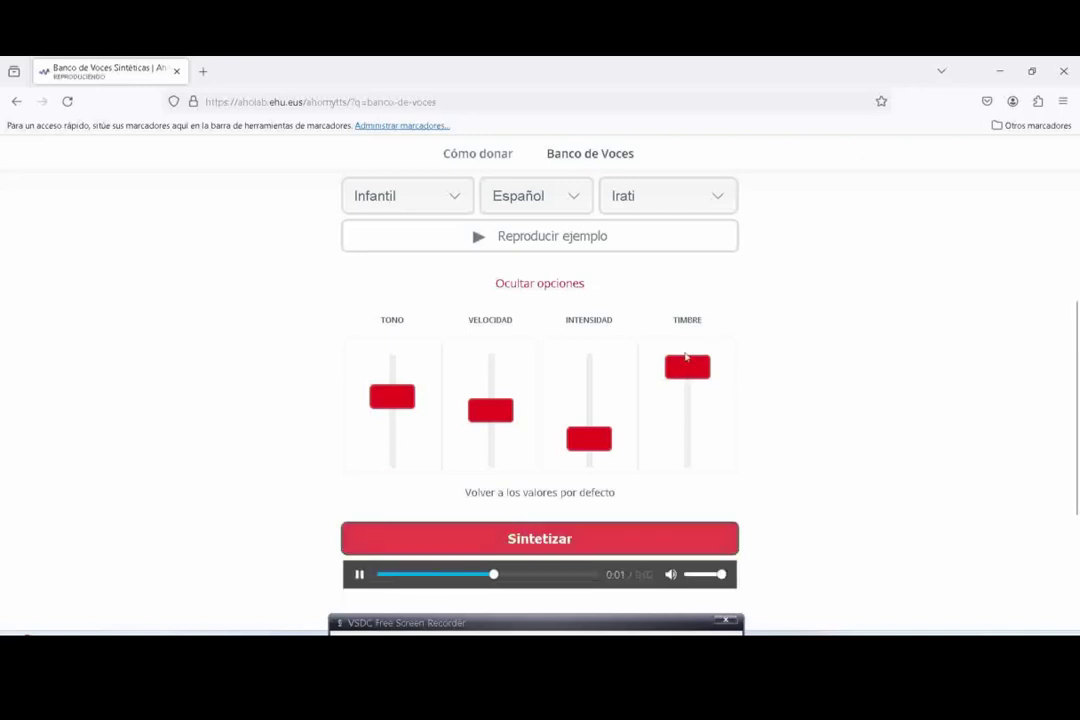
pyautogui.moveTo(686, 370); pyautogui.dragTo(697, 473)
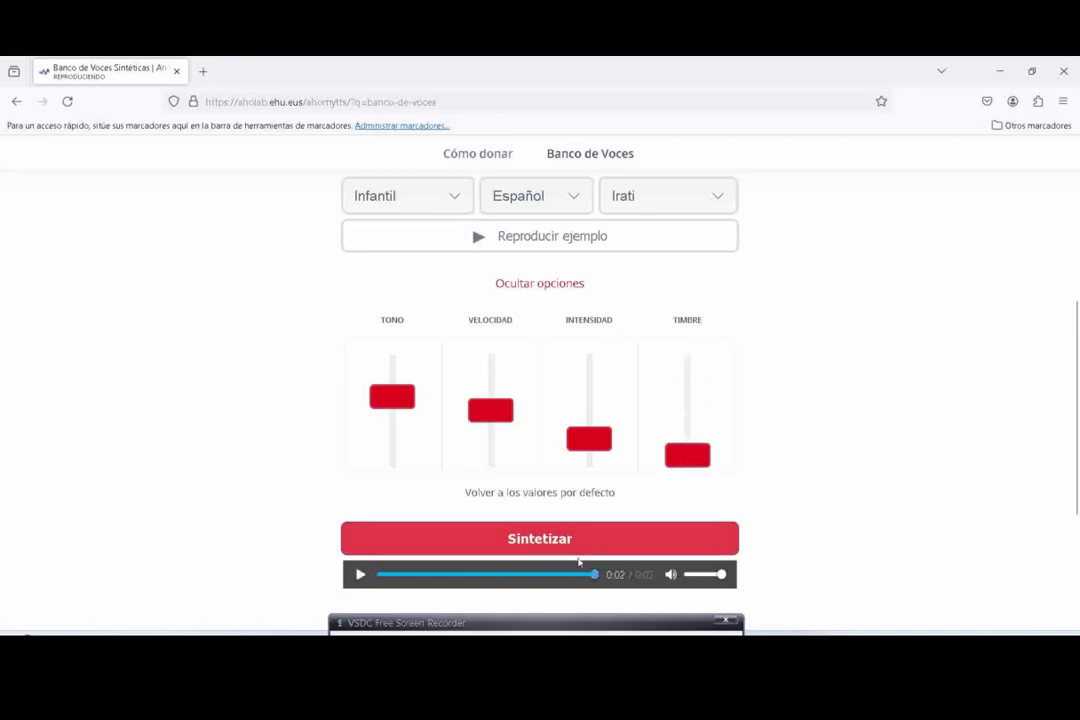
pyautogui.click(605, 540)
pyautogui.moveTo(692, 457); pyautogui.dragTo(687, 433)
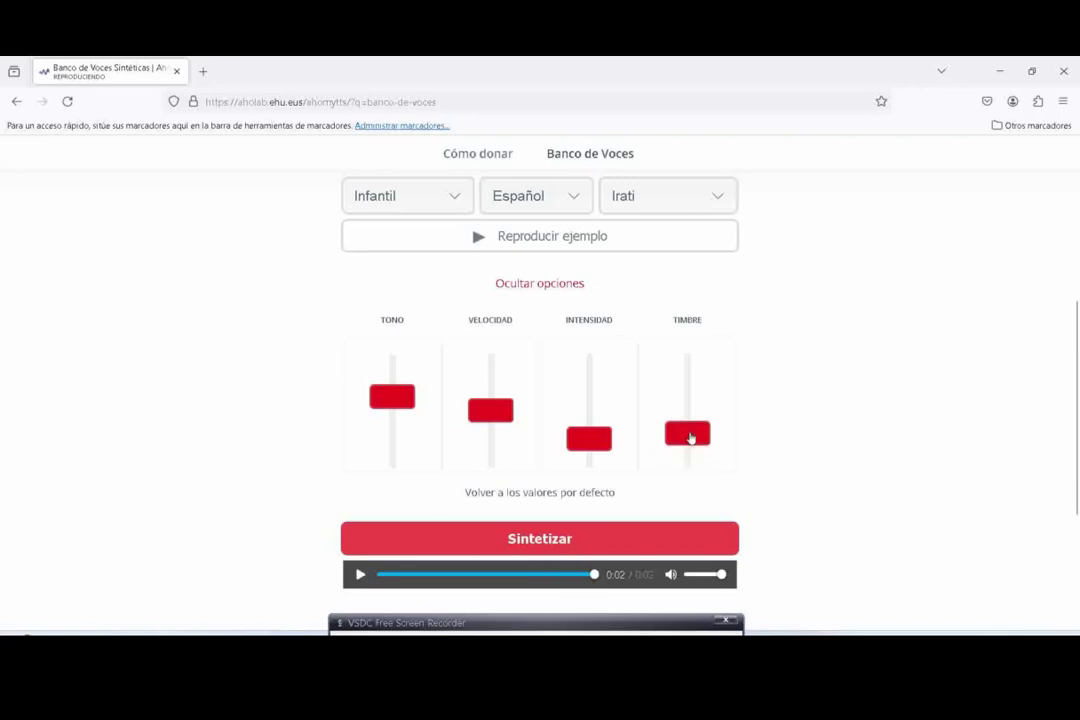
pyautogui.click(550, 545)
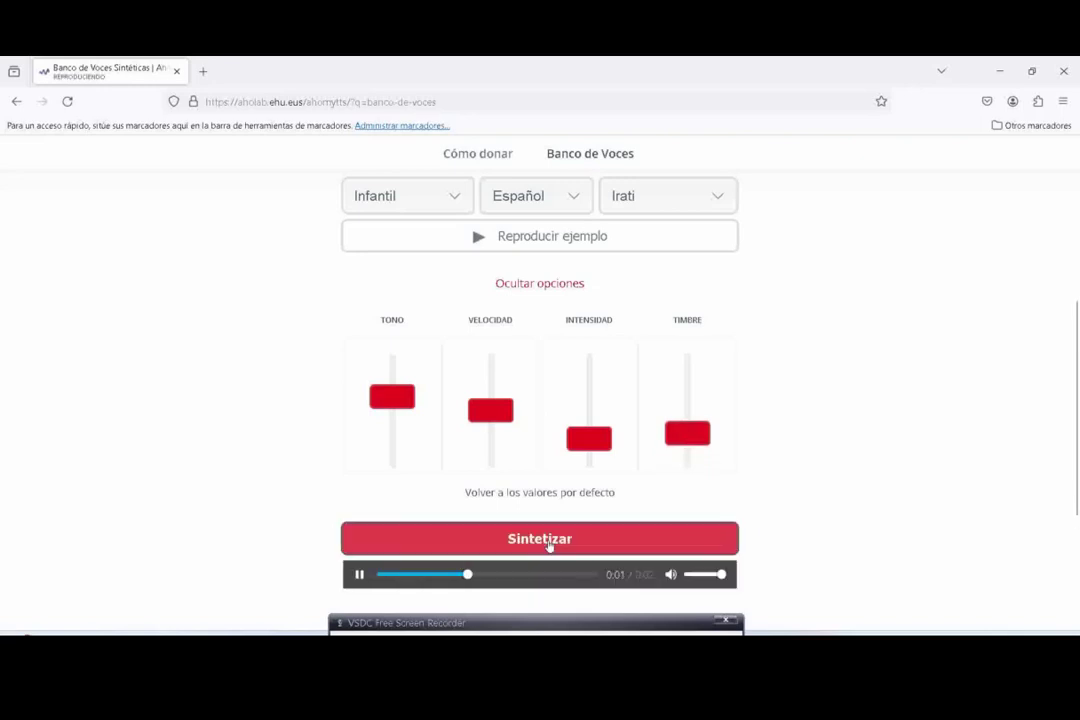
pyautogui.moveTo(682, 441); pyautogui.dragTo(685, 418)
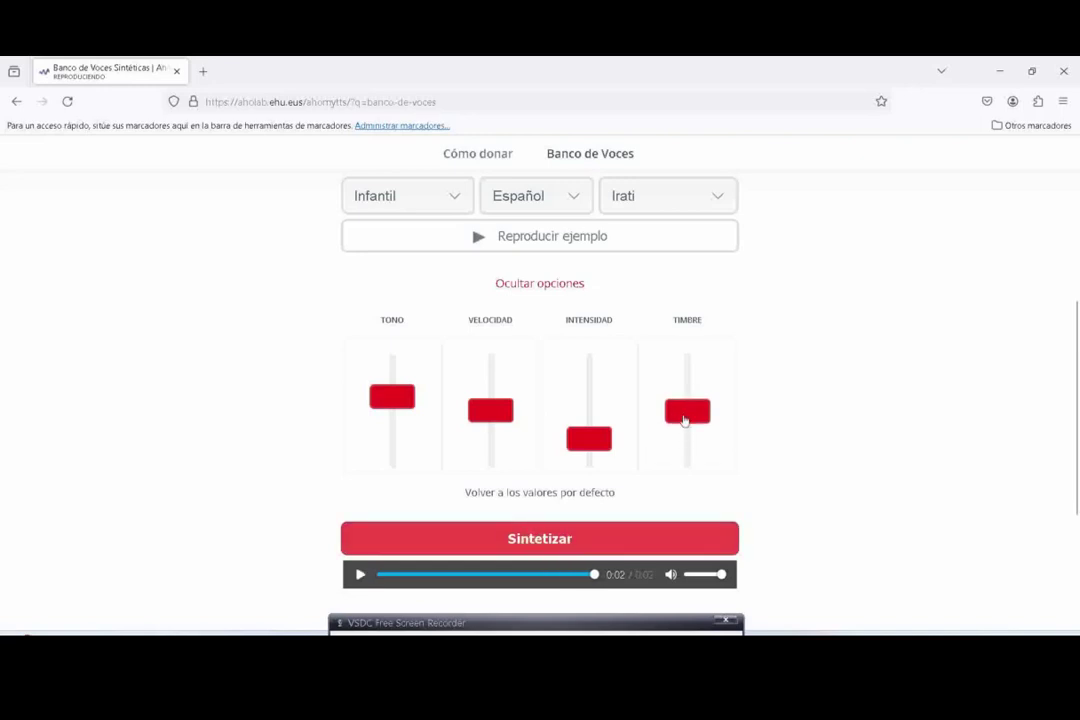
pyautogui.click(562, 538)
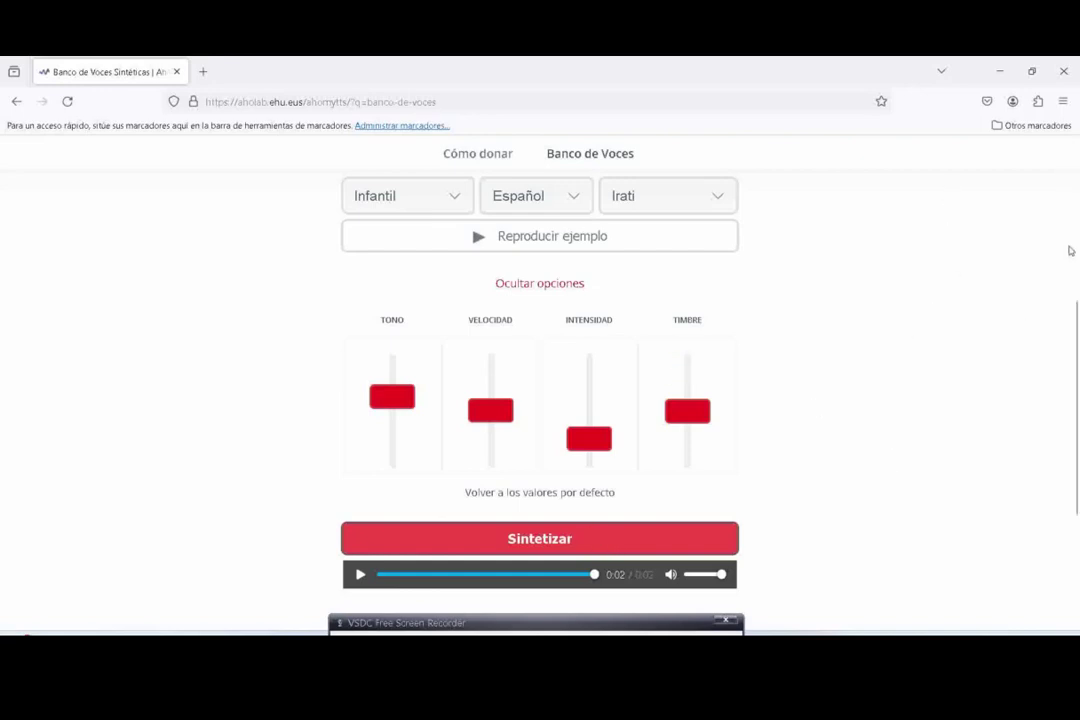
pyautogui.moveTo(1077, 308); pyautogui.dragTo(1069, 391)
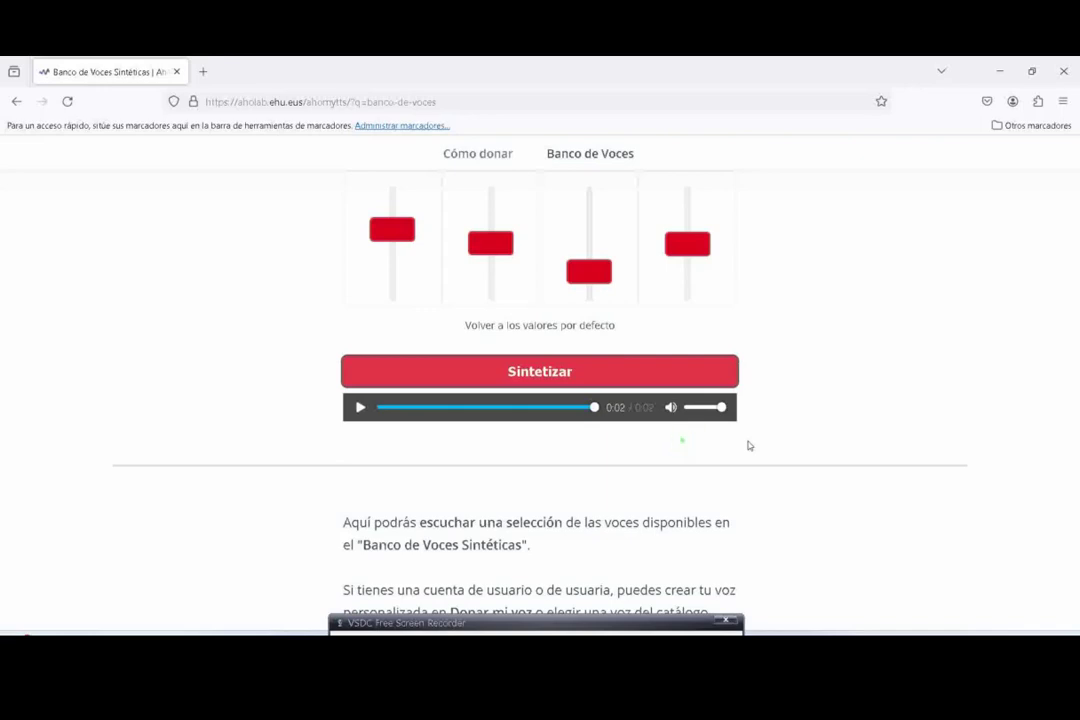
pyautogui.scroll(3, 1077, 477)
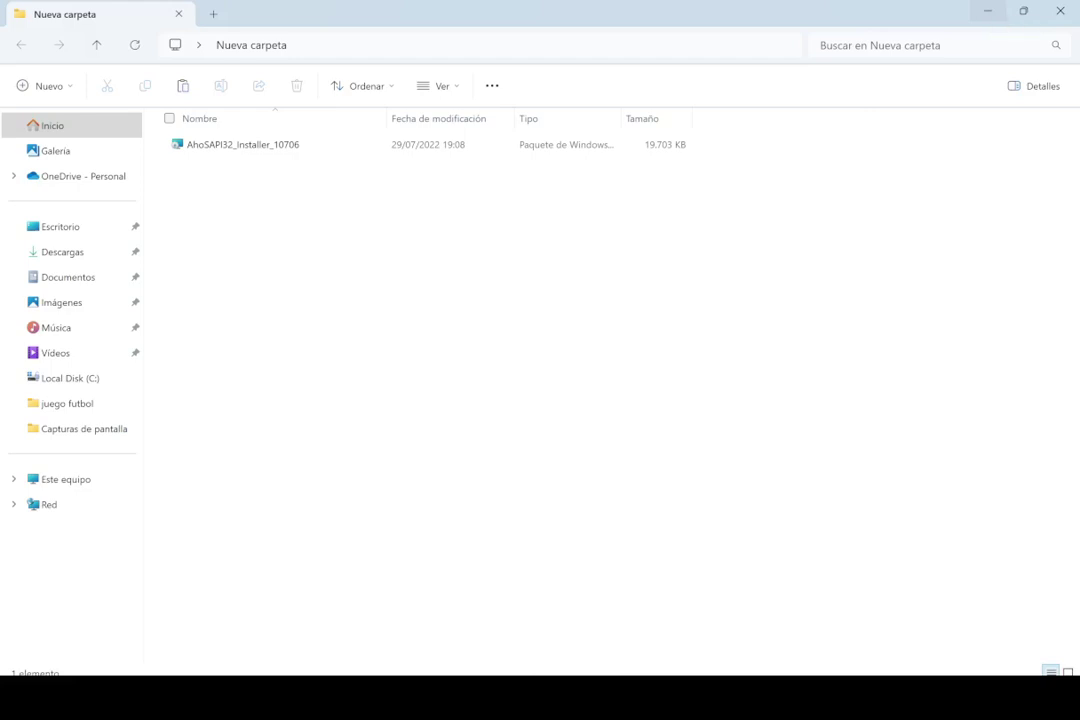
# Install AhoSapi32 from the AhoSAPI32_Installer_10706 package with the default options and close its folder.
pyautogui.click(238, 146)
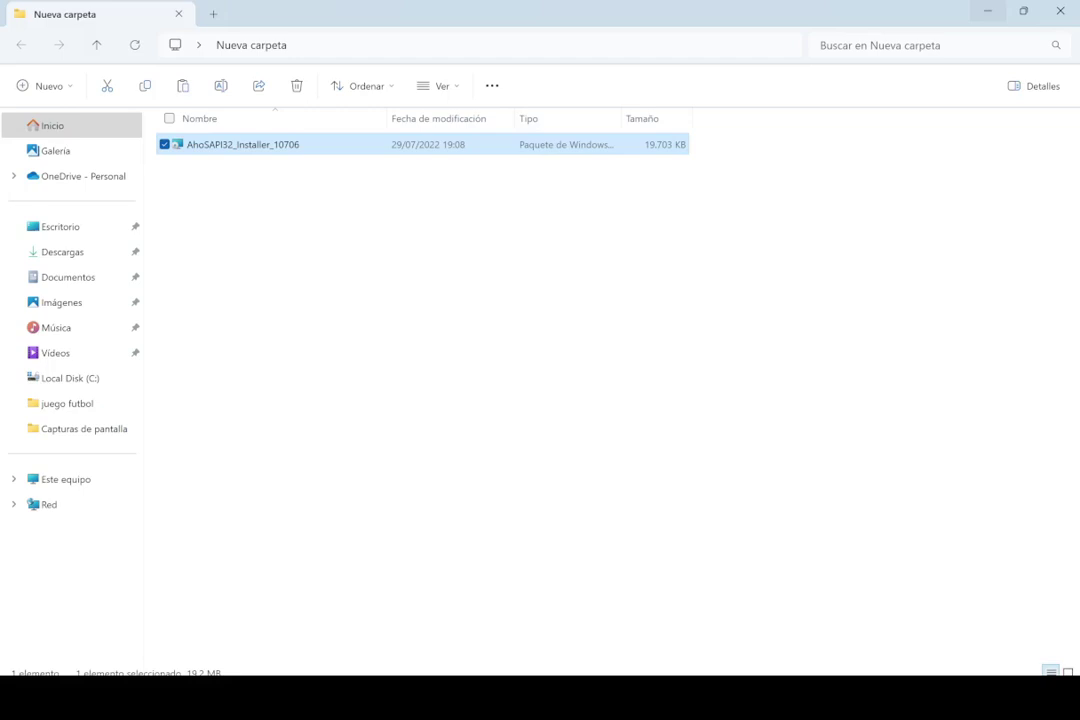
pyautogui.press('Return')
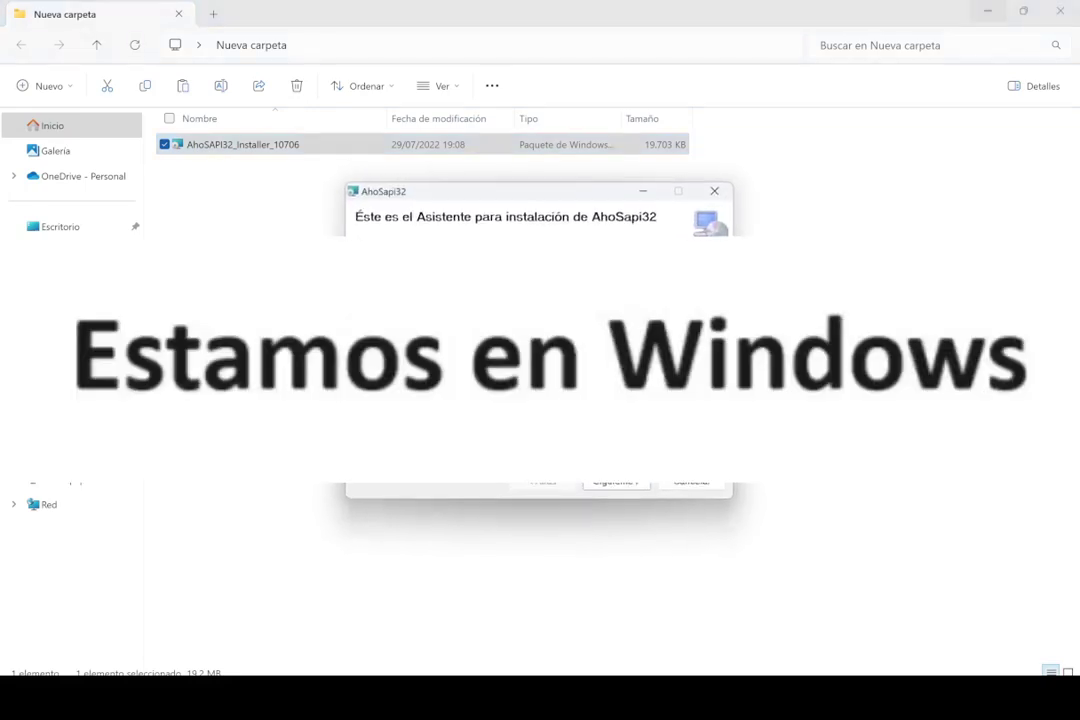
pyautogui.press('Return')
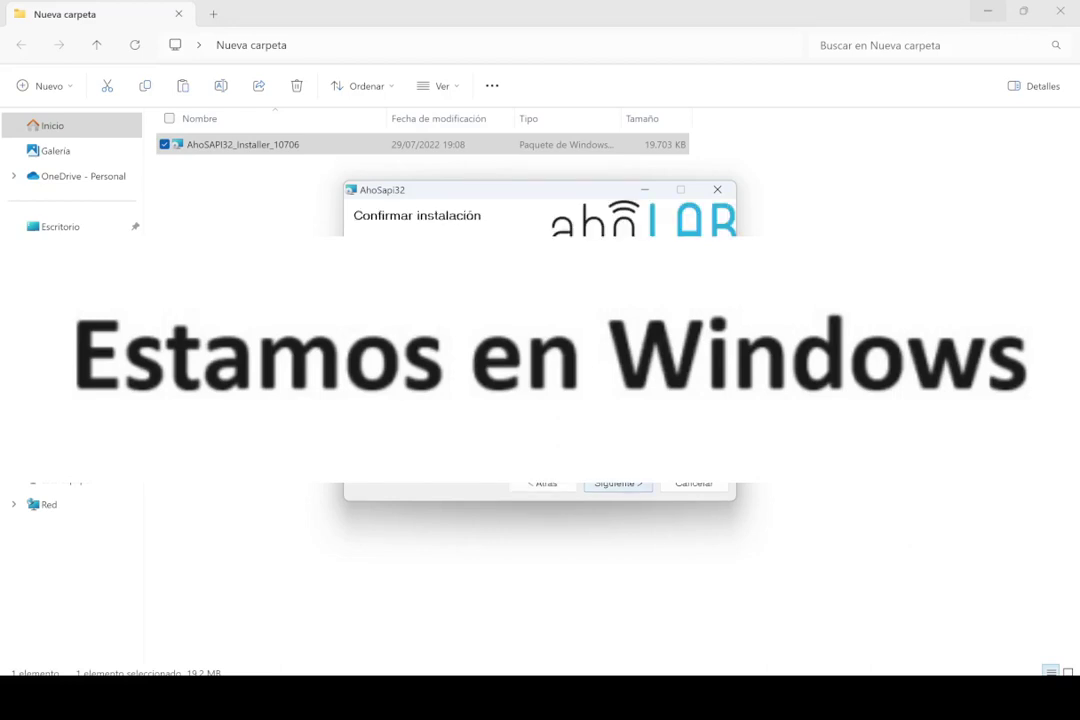
pyautogui.press('Return')
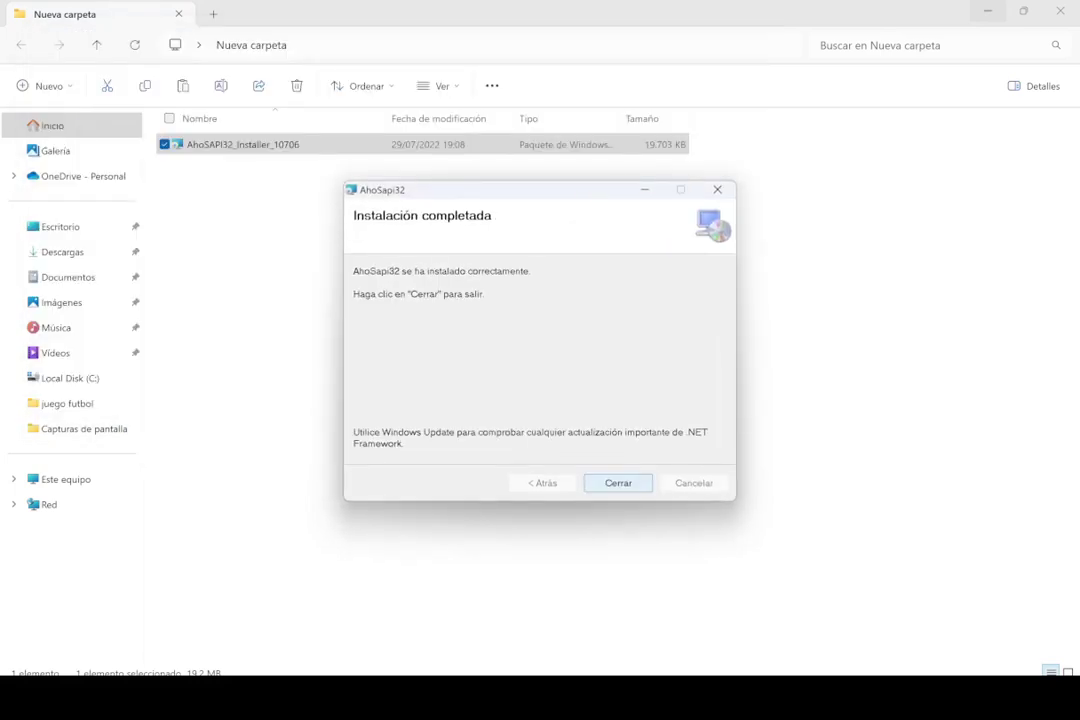
pyautogui.press('Return')
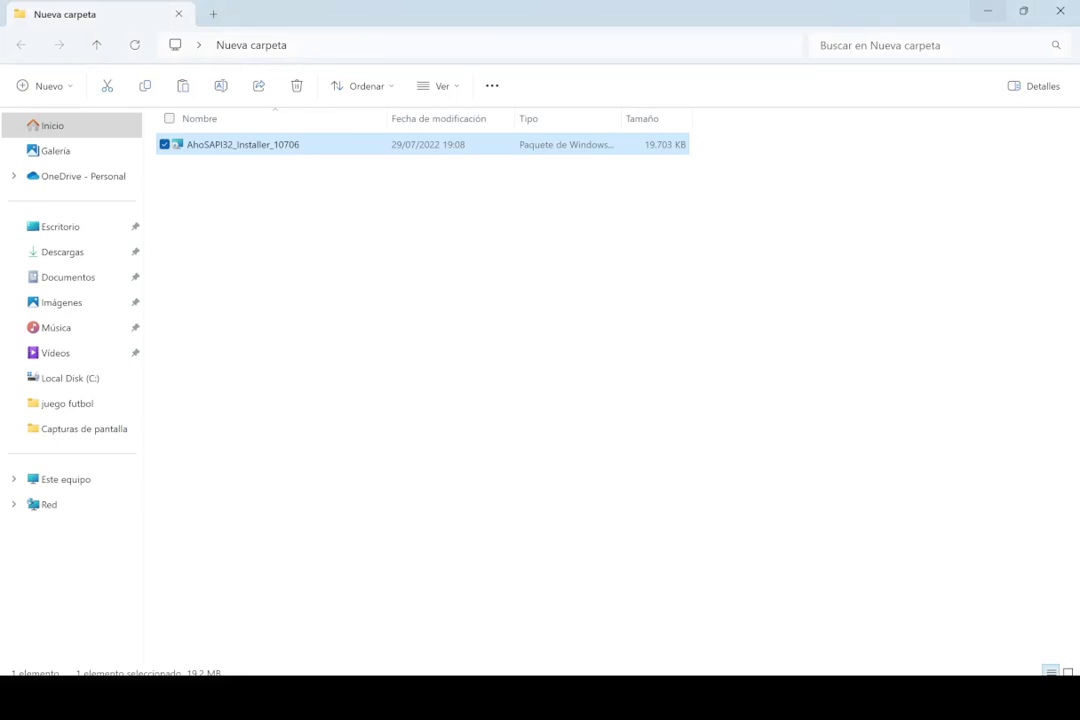
pyautogui.hotkey('alt', 'F4')
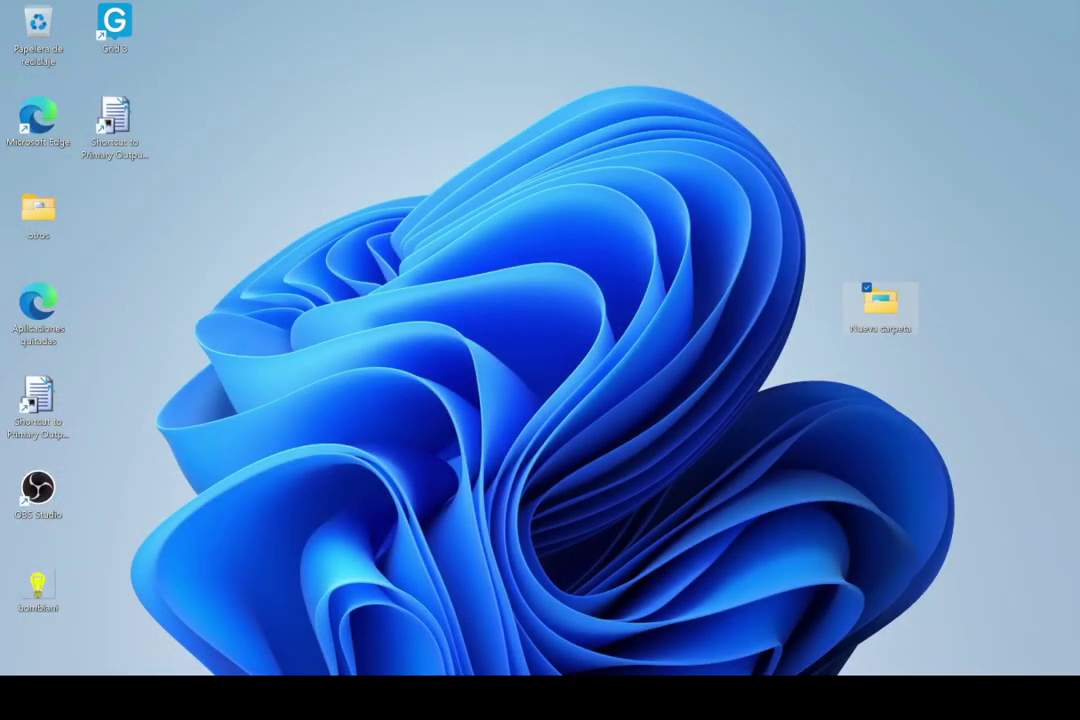
# Switch to Grid 3, open the selected user, and open that user's configuration settings.
pyautogui.click(114, 25)
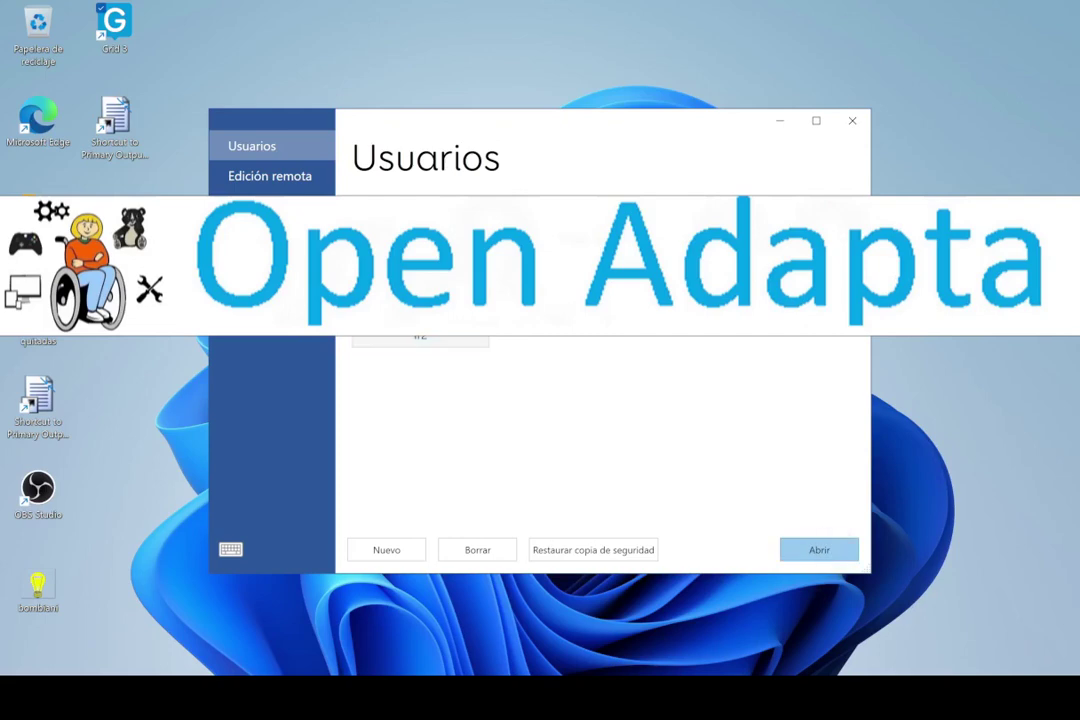
pyautogui.click(819, 549)
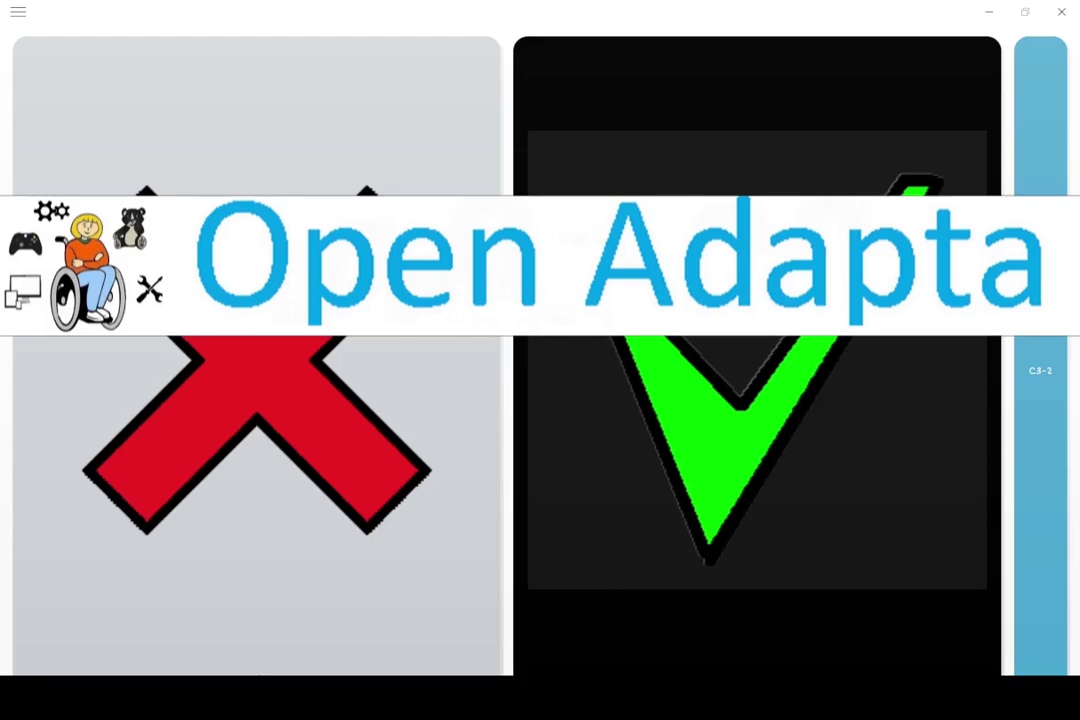
pyautogui.click(18, 11)
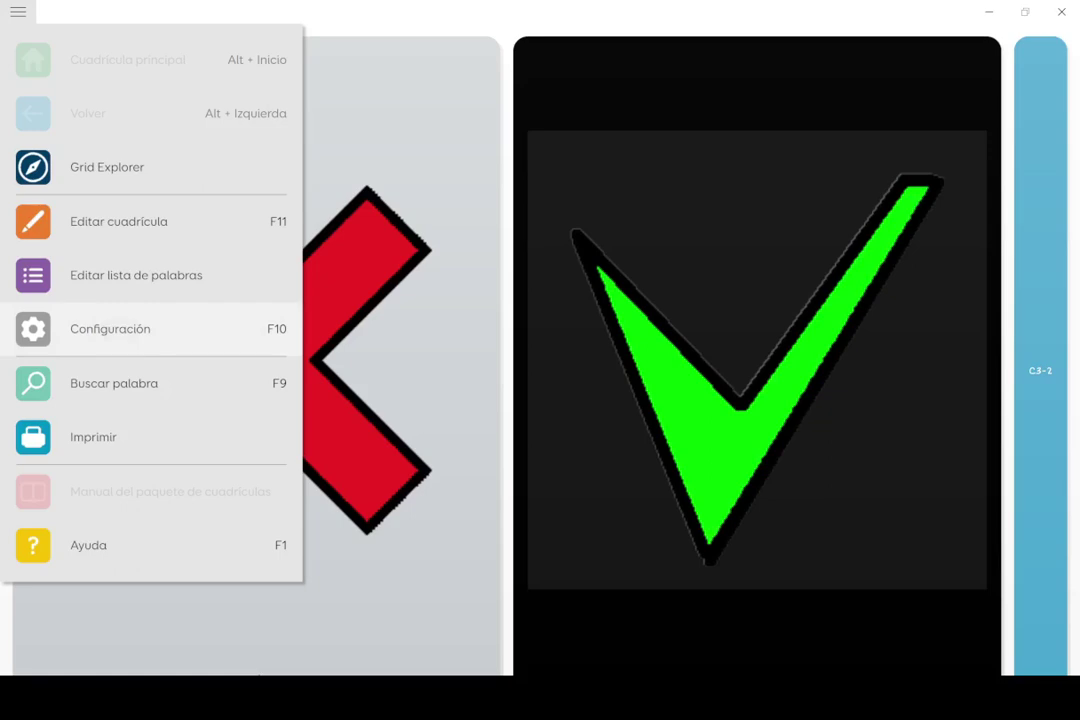
pyautogui.click(110, 329)
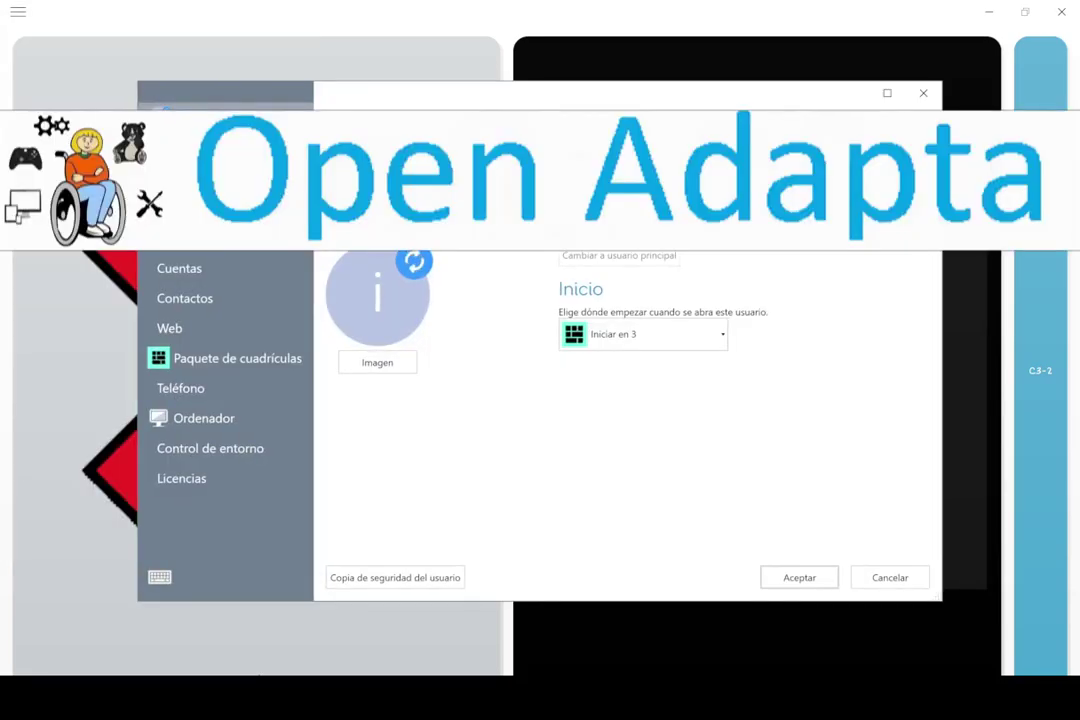
# Choose the third installed español (España) voice for reading aloud, review its speed, tone and volume settings, and close the configuration.
pyautogui.click(172, 178)
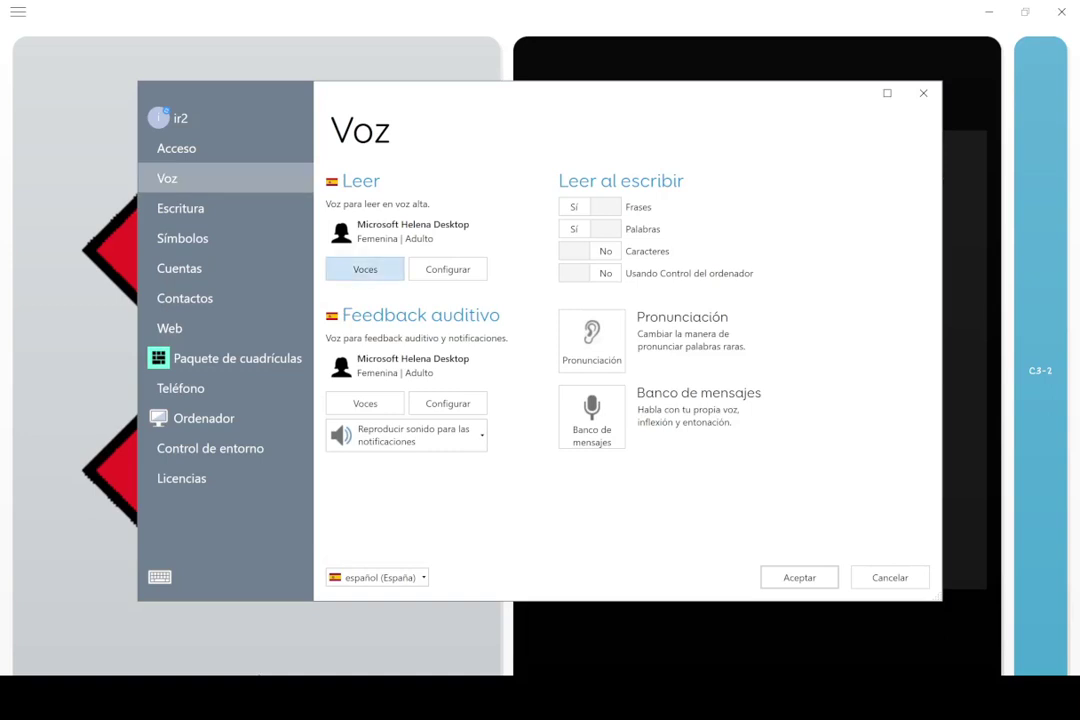
pyautogui.click(365, 269)
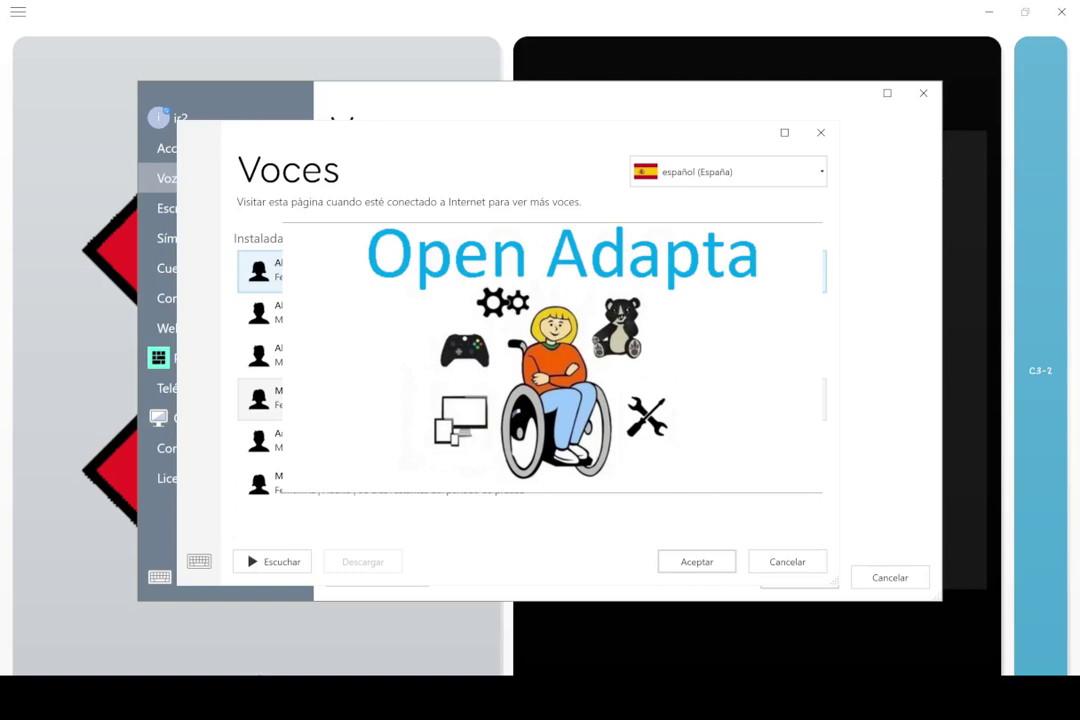
pyautogui.click(260, 355)
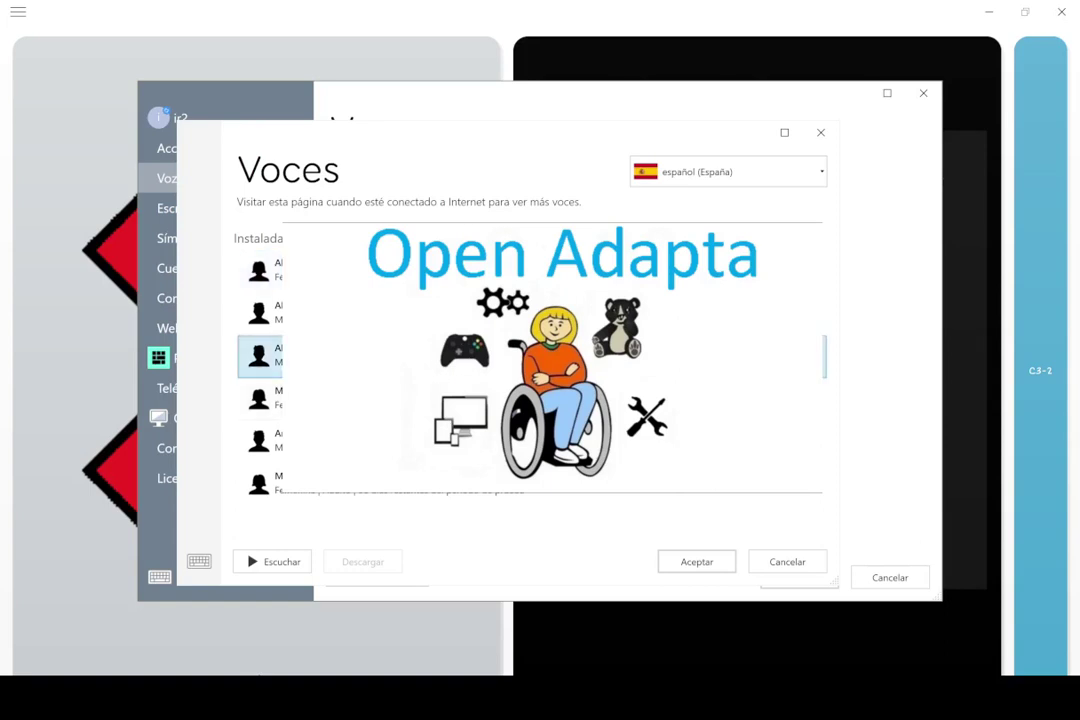
pyautogui.click(697, 562)
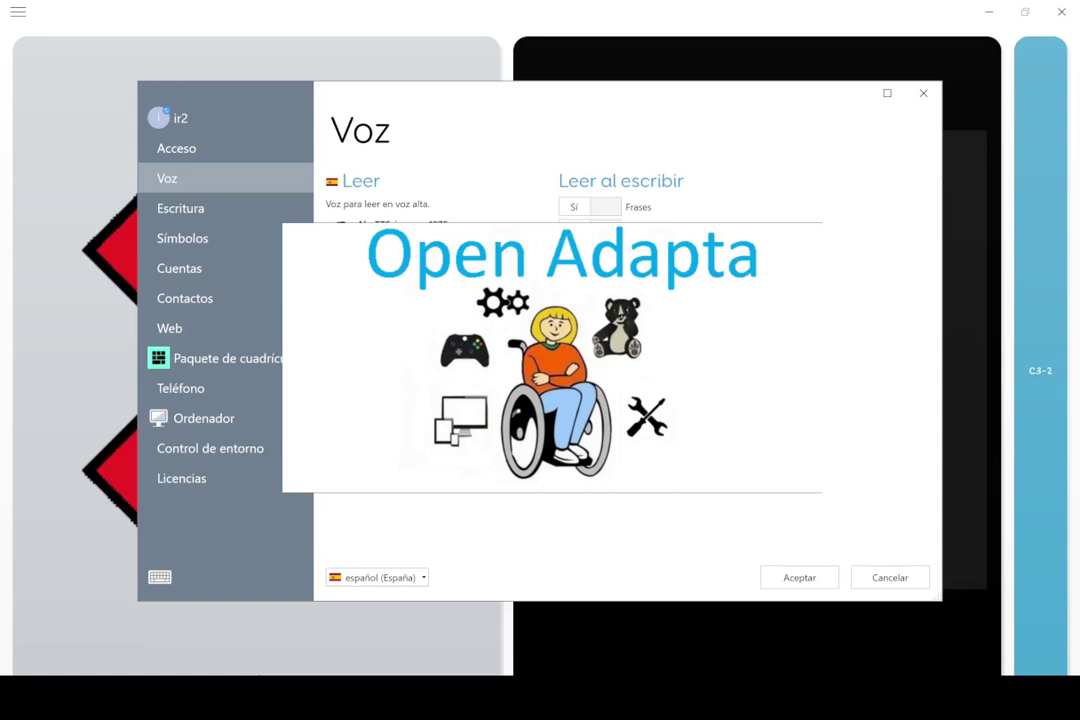
pyautogui.scroll(-10, 627, 400)
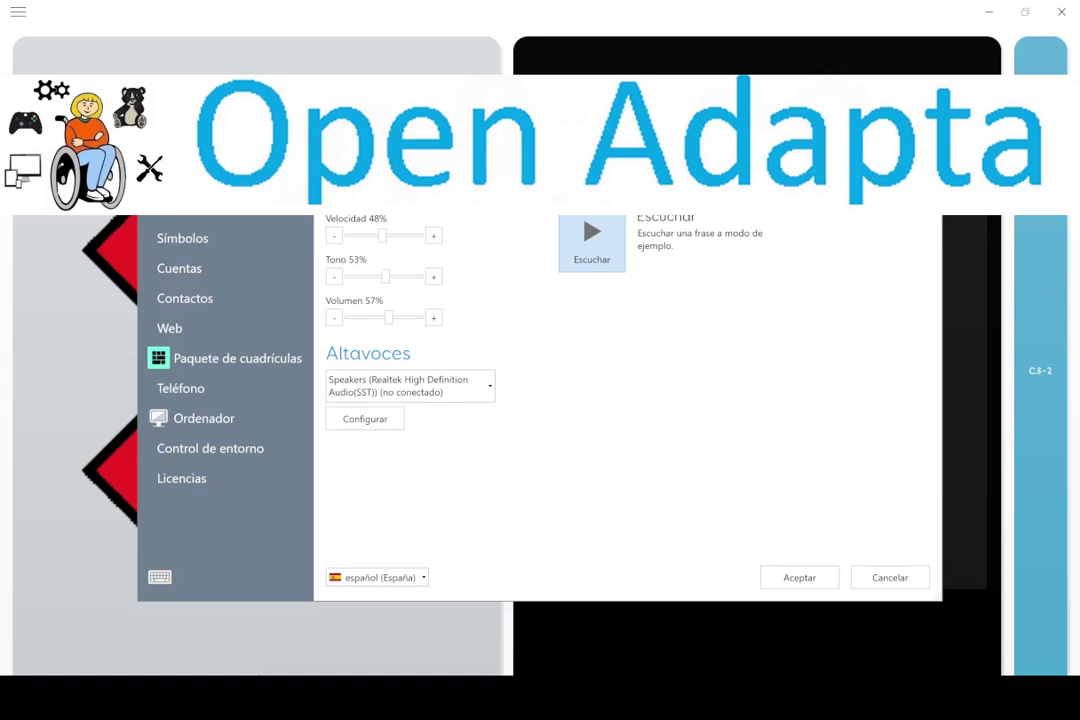
pyautogui.press('Escape')
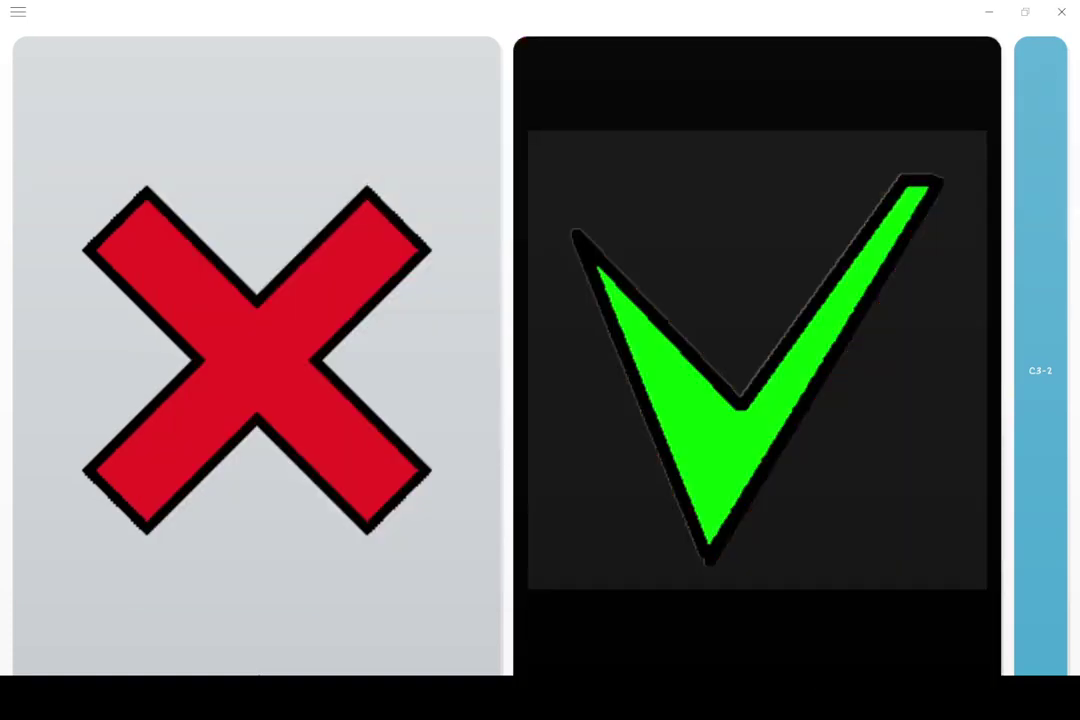
# Go to the C3-2 grid, and open the Super Core 50 grid set from Grid Explorer.
pyautogui.click(1040, 370)
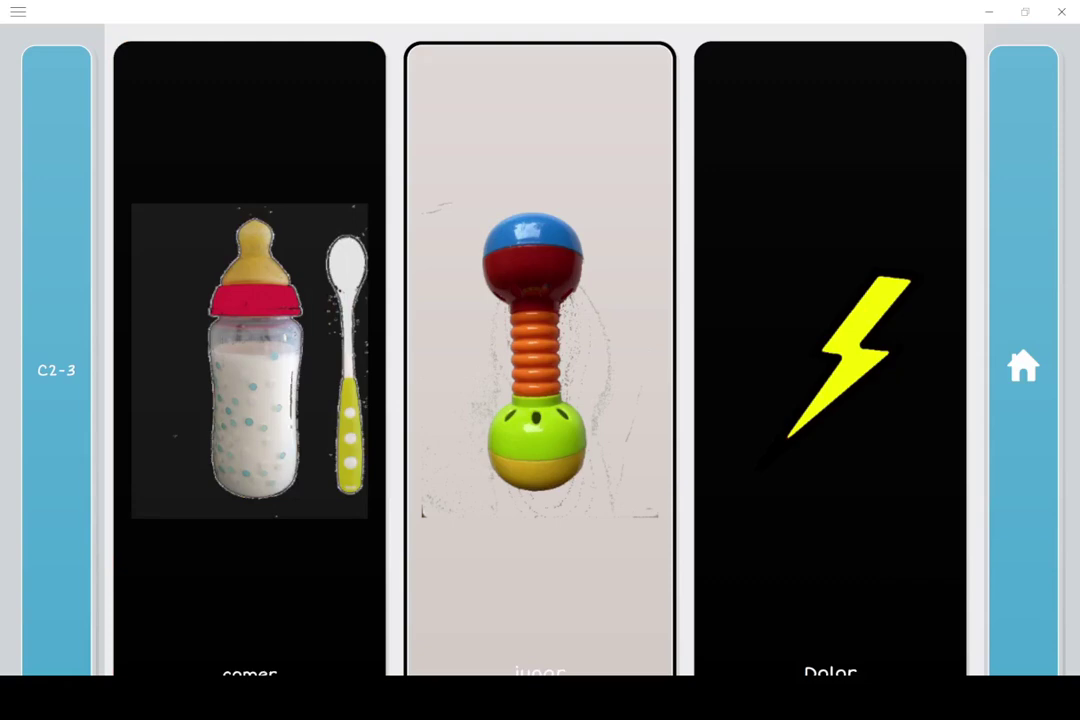
pyautogui.click(18, 11)
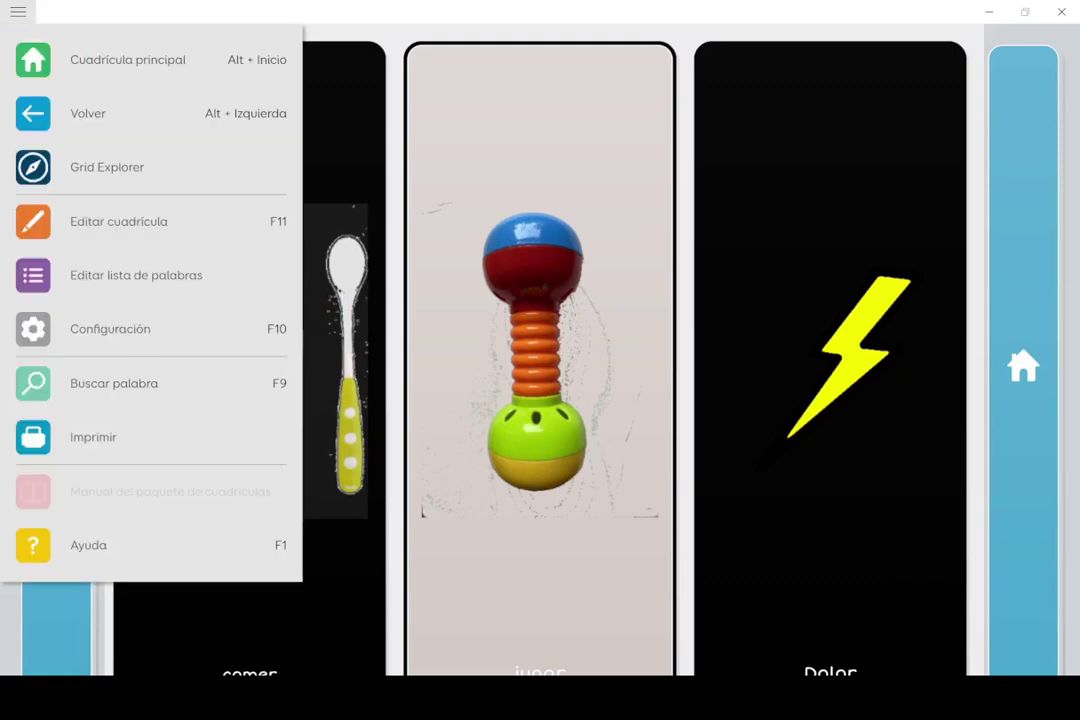
pyautogui.click(80, 164)
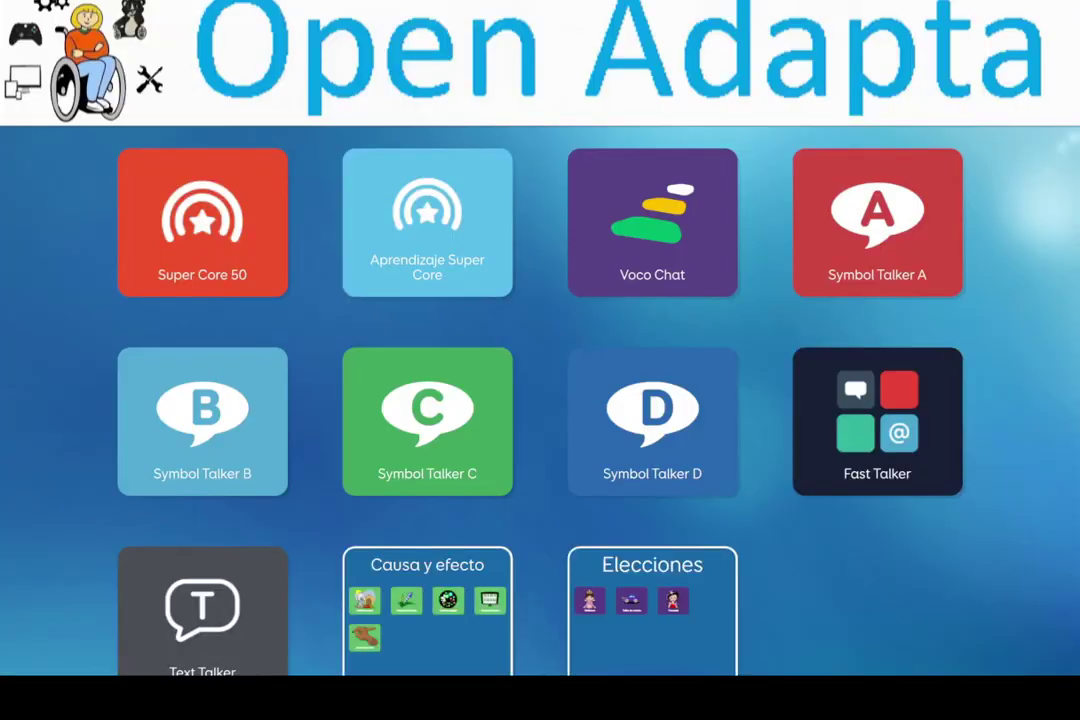
pyautogui.click(202, 222)
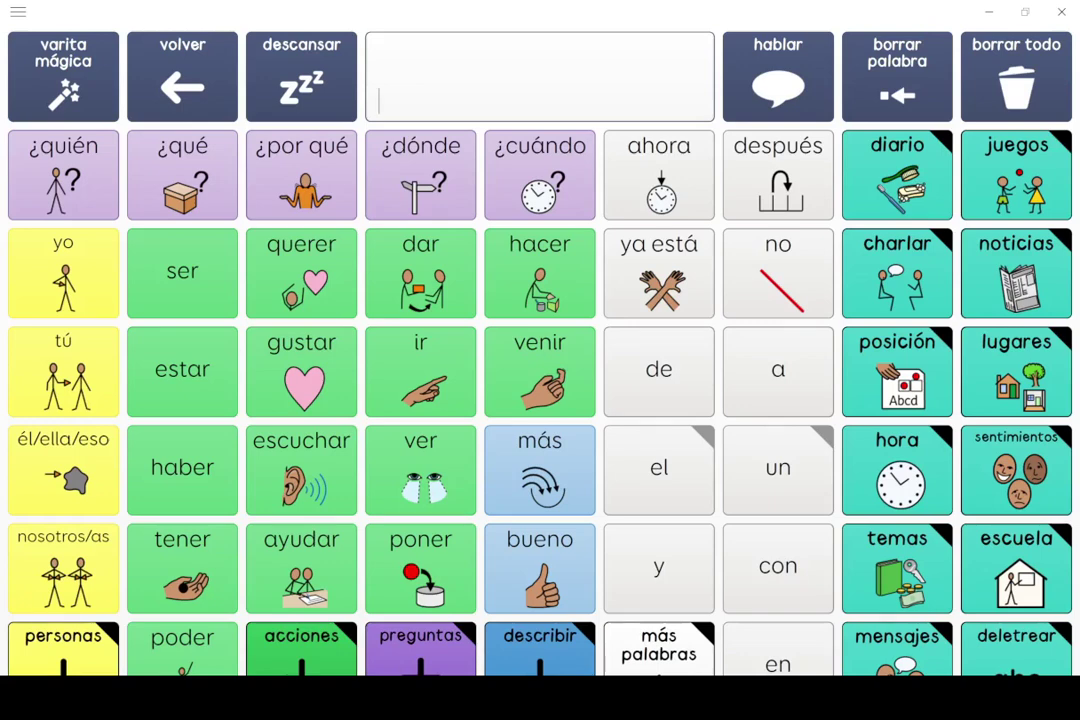
# Compose the message "Quiero más" from the yo, querer and más cells.
pyautogui.click(63, 272)
pyautogui.click(301, 272)
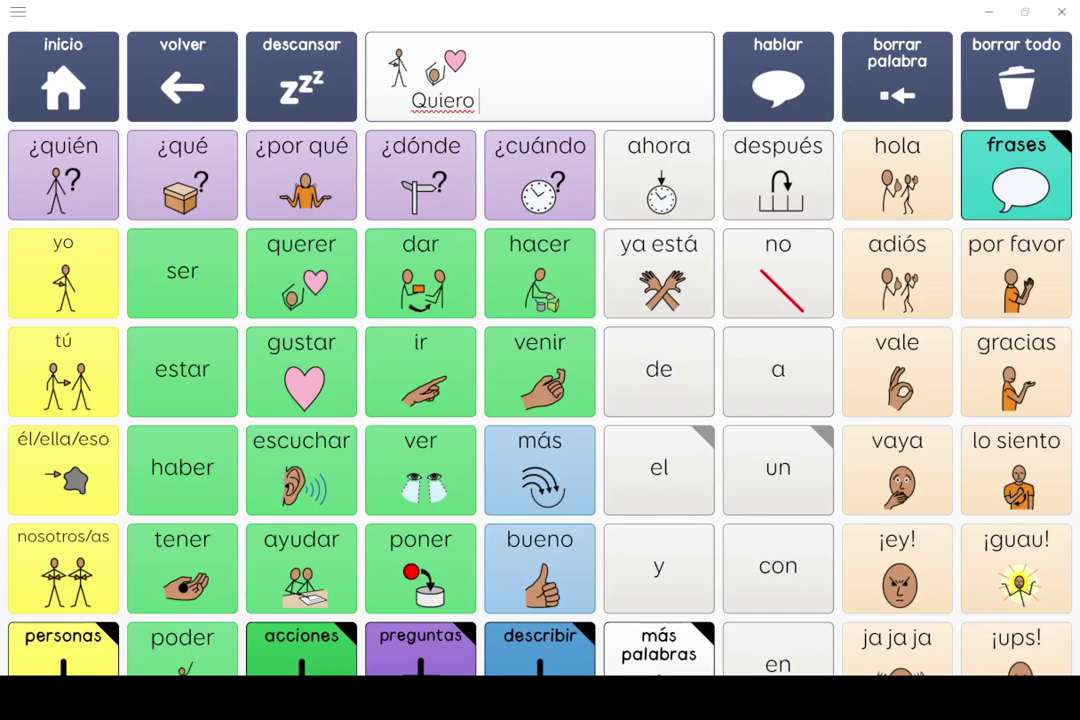
pyautogui.click(539, 470)
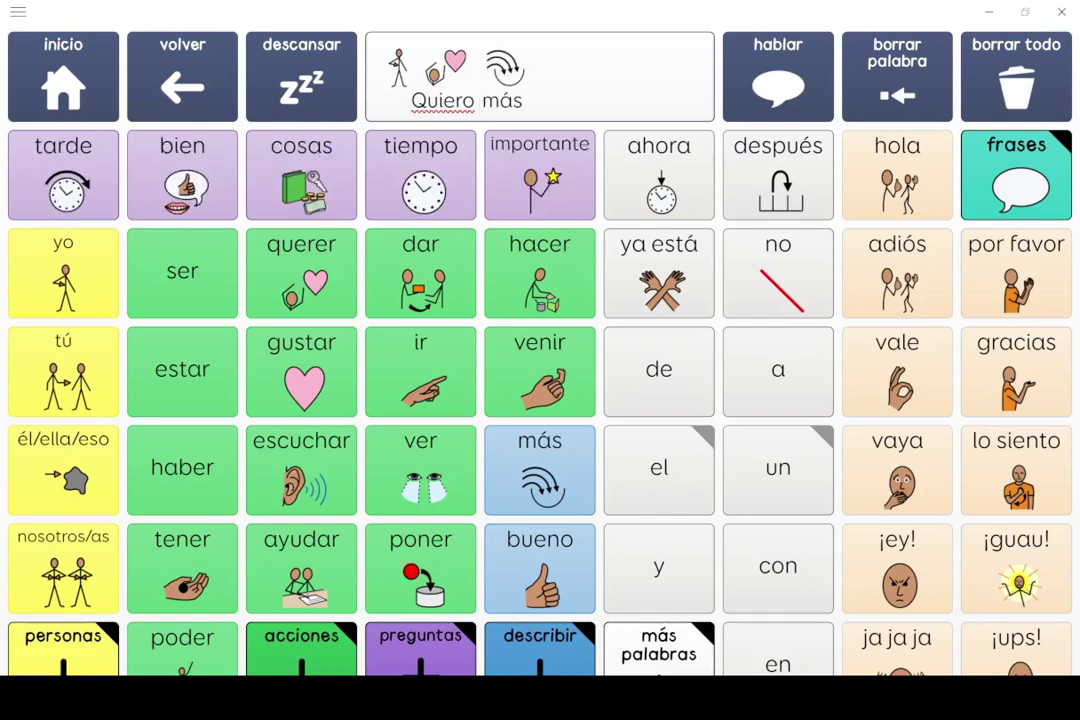